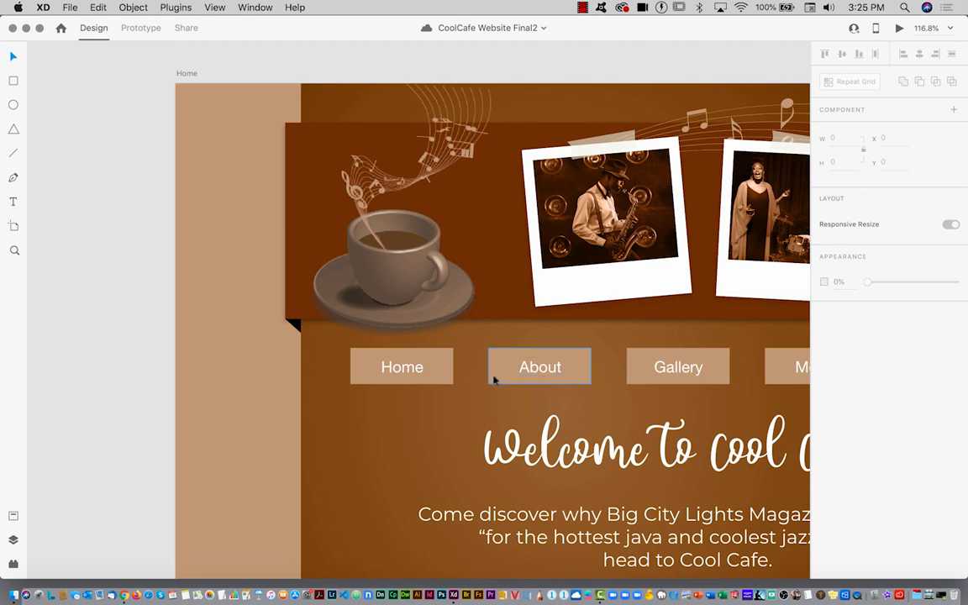
Step: Group the Home navigation button's text label with its background rectangle on the Home artboard
{"action": "left_click", "coordinate": [412, 373], "text": "super"}
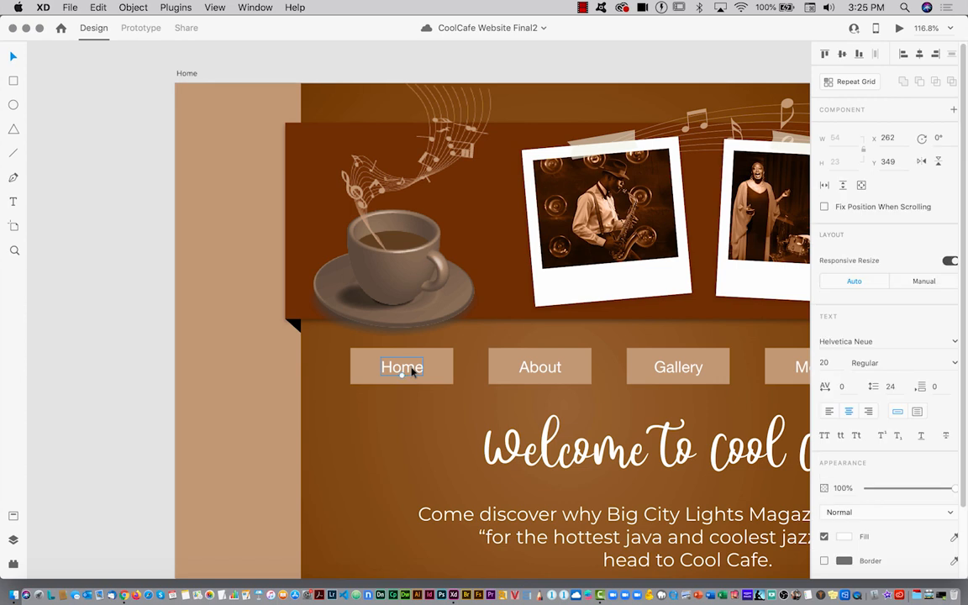
{"action": "left_click", "coordinate": [441, 368]}
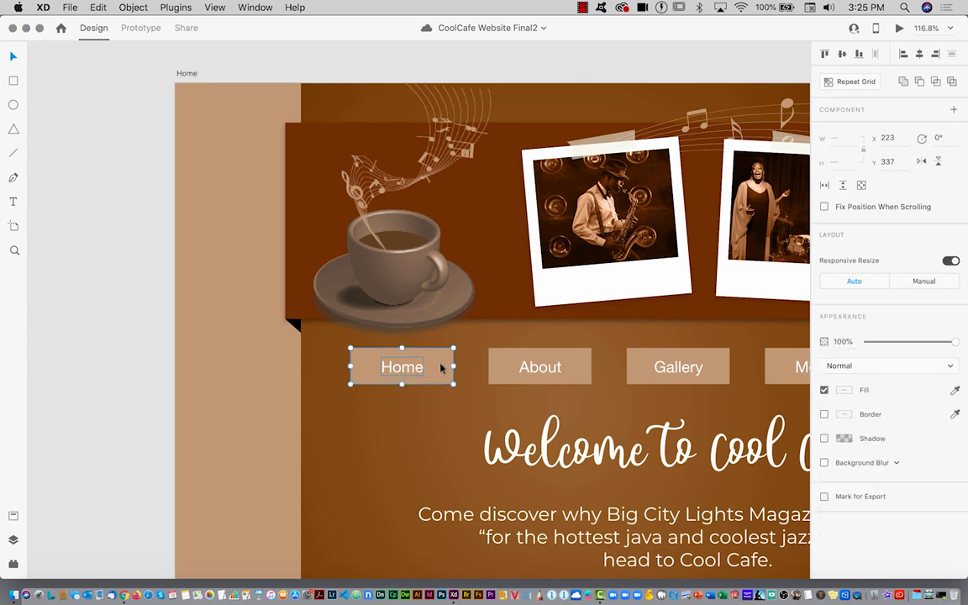
{"action": "right_click", "coordinate": [441, 368]}
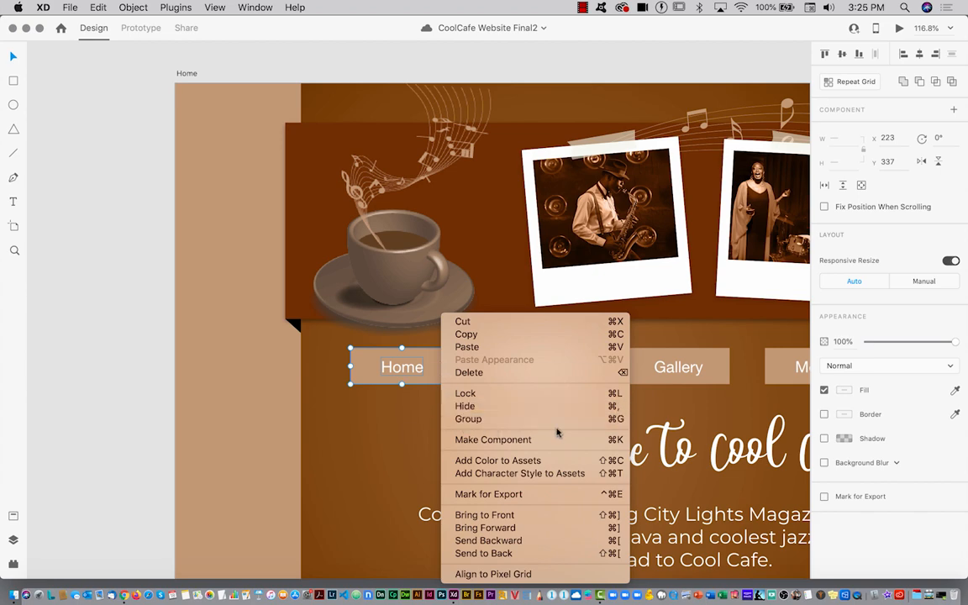
{"action": "left_click", "coordinate": [604, 420]}
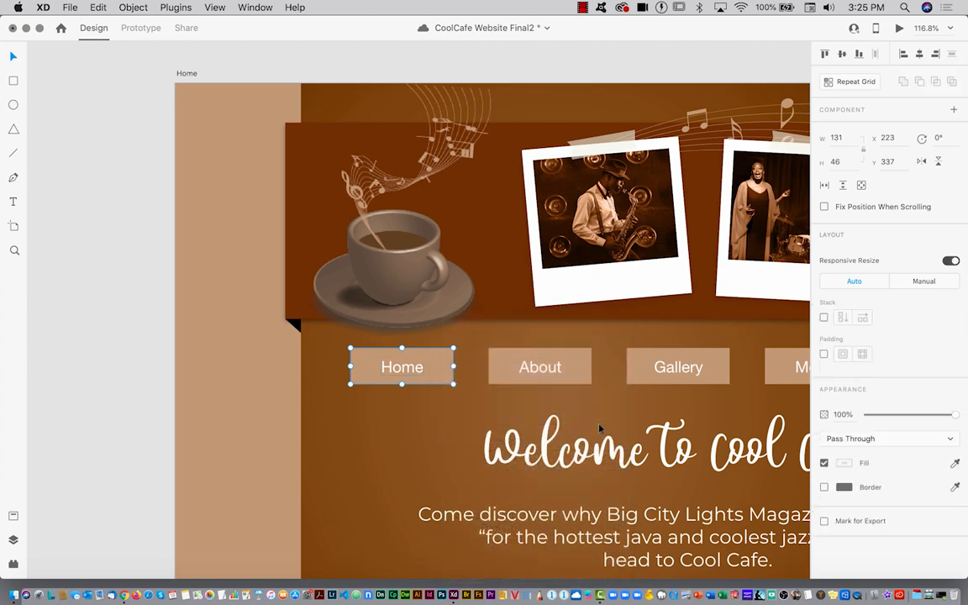
{"action": "left_click", "coordinate": [565, 368]}
{"action": "left_click", "coordinate": [657, 373]}
Step: In Prototype mode, link the About button on the Home artboard to the About artboard with a tap transition
{"action": "scroll", "coordinate": [657, 373], "scroll_direction": "down", "scroll_amount": 5}
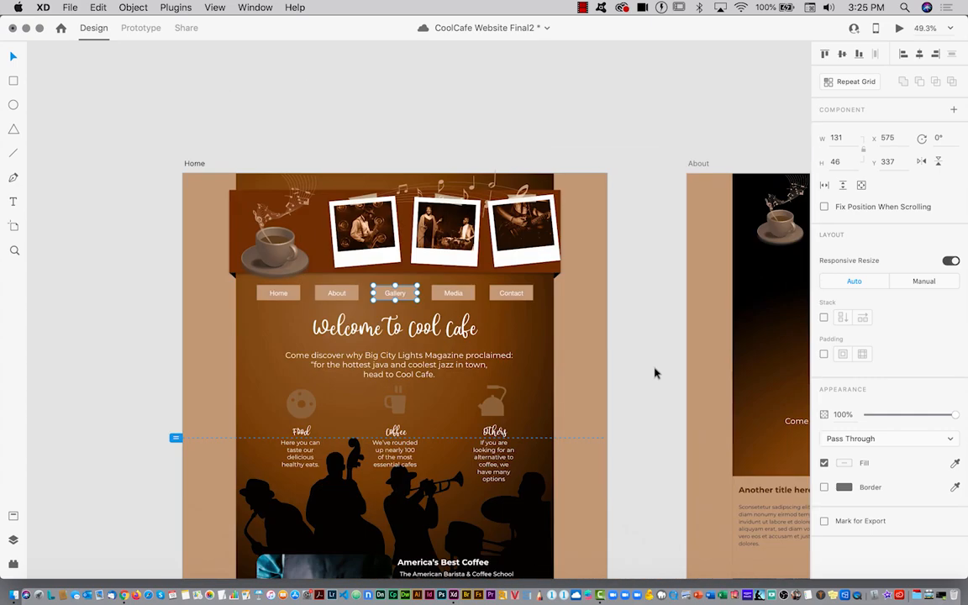
{"action": "scroll", "coordinate": [656, 373], "scroll_direction": "down", "scroll_amount": 3}
{"action": "scroll", "coordinate": [656, 373], "scroll_direction": "right", "scroll_amount": 3}
{"action": "left_click", "coordinate": [598, 333]}
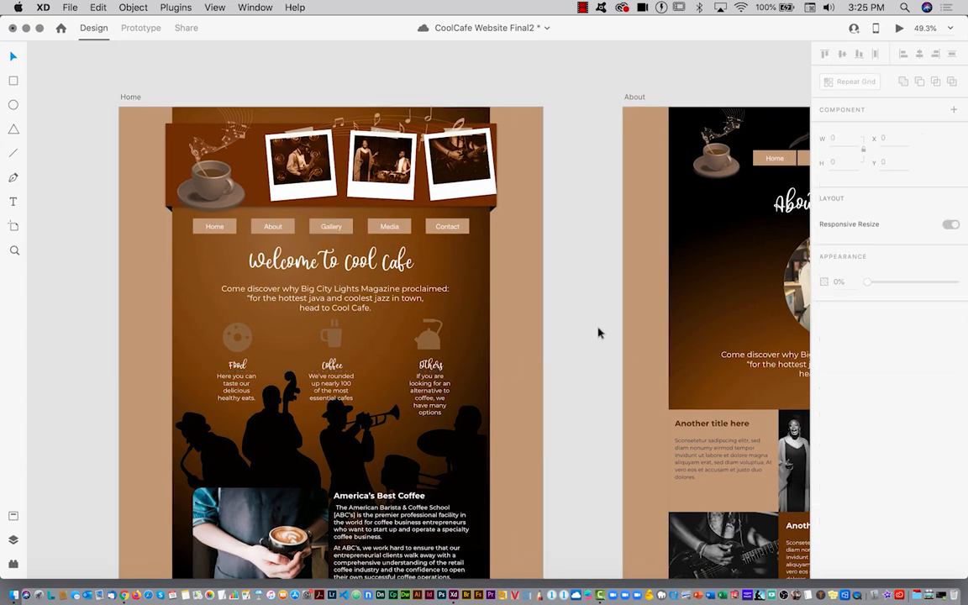
{"action": "left_click", "coordinate": [136, 31]}
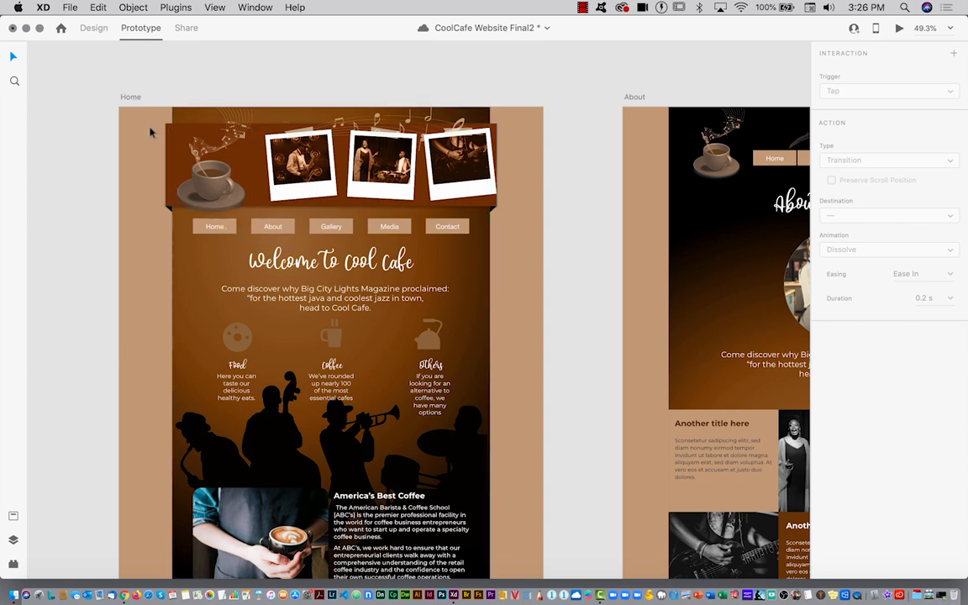
{"action": "left_click", "coordinate": [287, 233]}
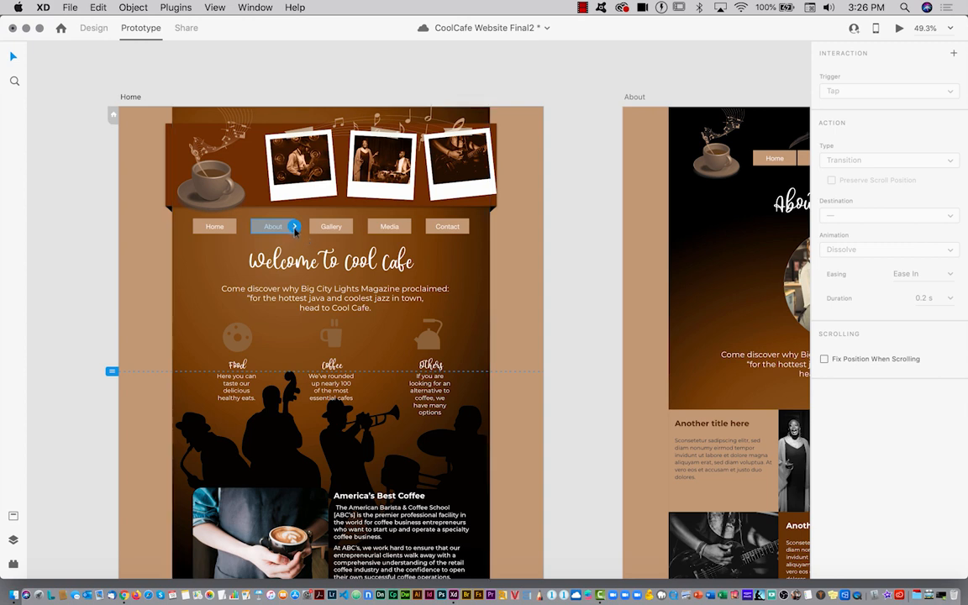
{"action": "left_click_drag", "start_coordinate": [293, 229], "coordinate": [639, 213]}
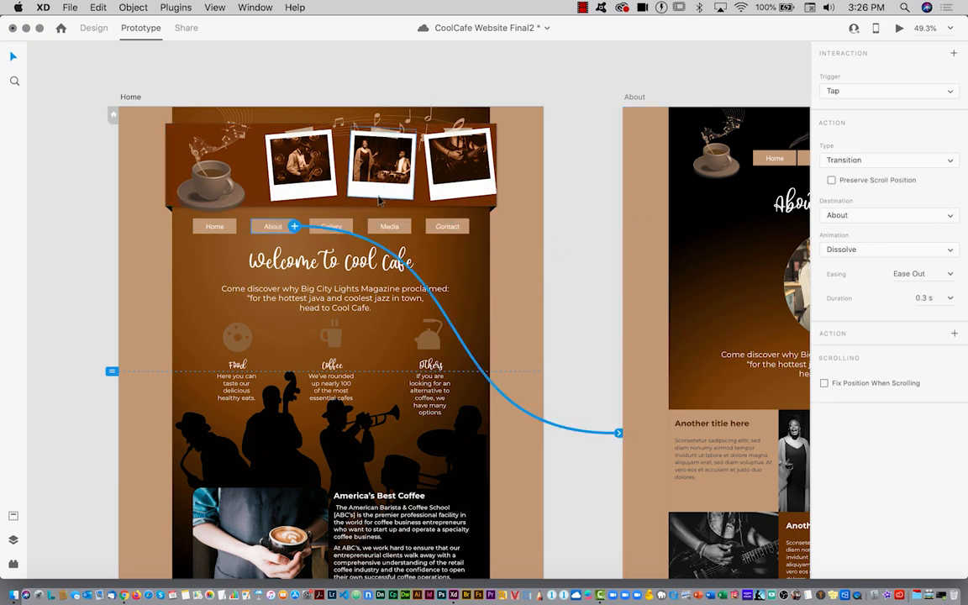
Step: Preview the prototype and test the home page's About button, closing the preview when done
{"action": "scroll", "coordinate": [420, 199], "scroll_direction": "down", "scroll_amount": 3}
{"action": "scroll", "coordinate": [420, 199], "scroll_direction": "right", "scroll_amount": 3}
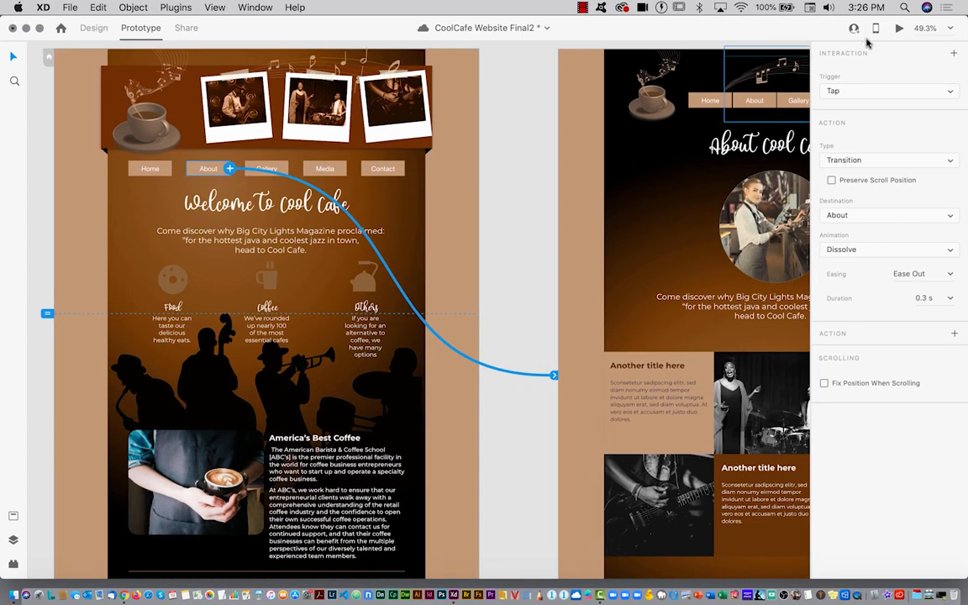
{"action": "left_click", "coordinate": [898, 30]}
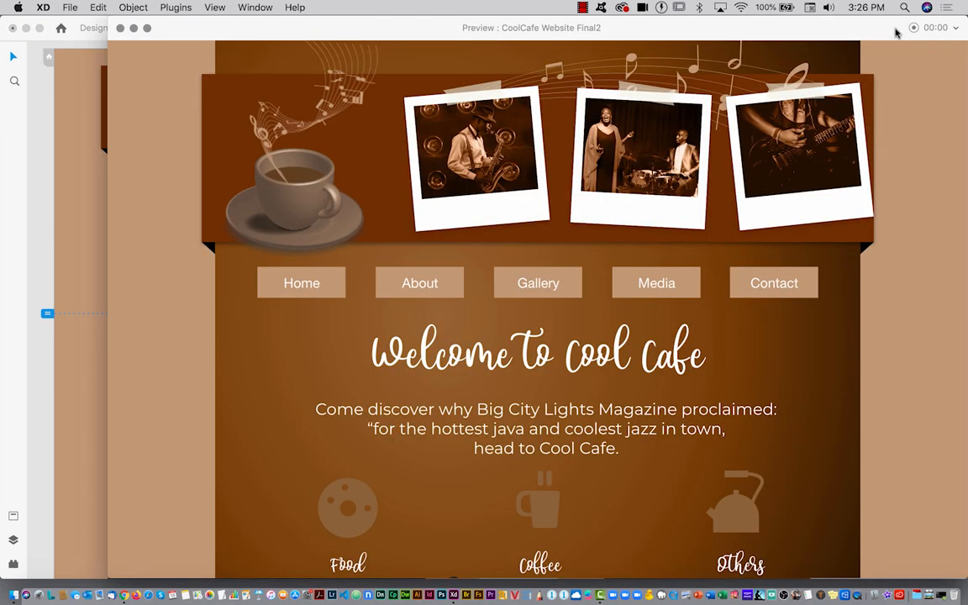
{"action": "left_click", "coordinate": [437, 285]}
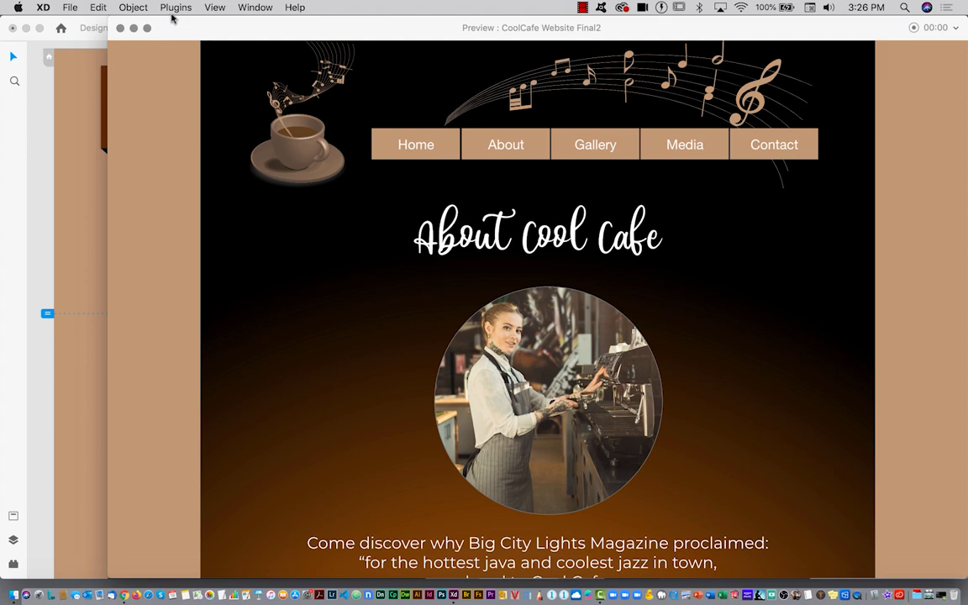
{"action": "left_click", "coordinate": [120, 29]}
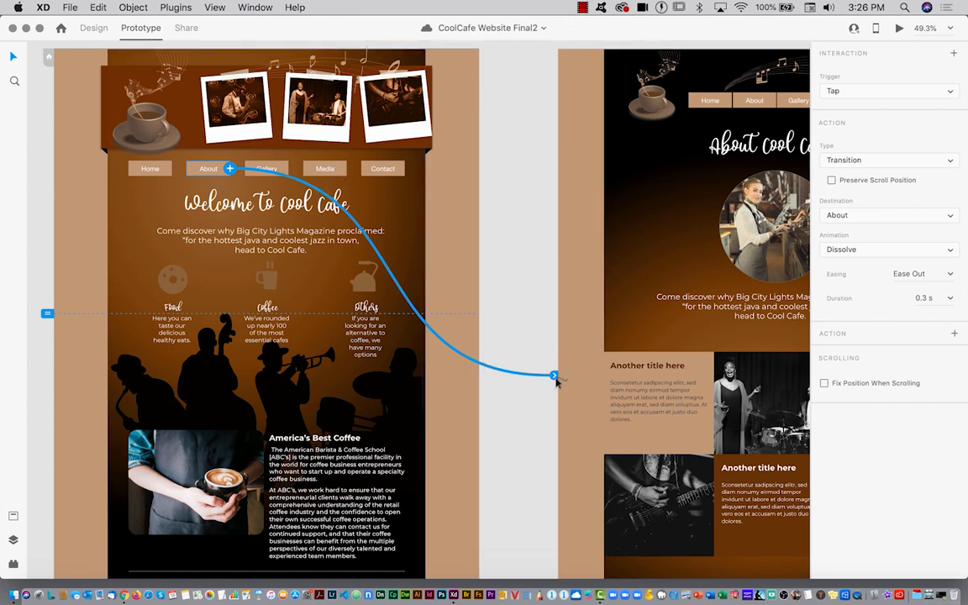
{"action": "left_click", "coordinate": [848, 92]}
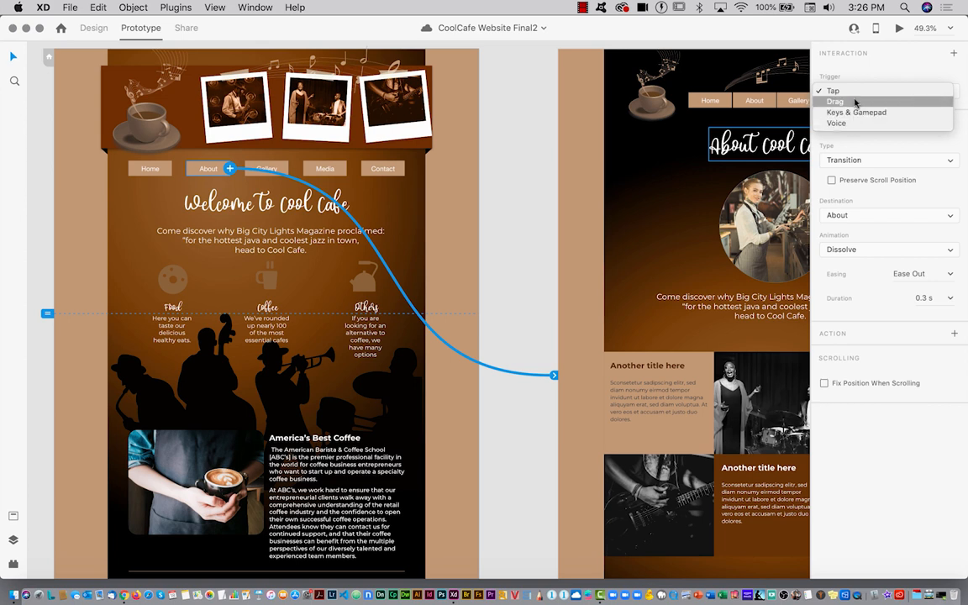
{"action": "left_click", "coordinate": [859, 79]}
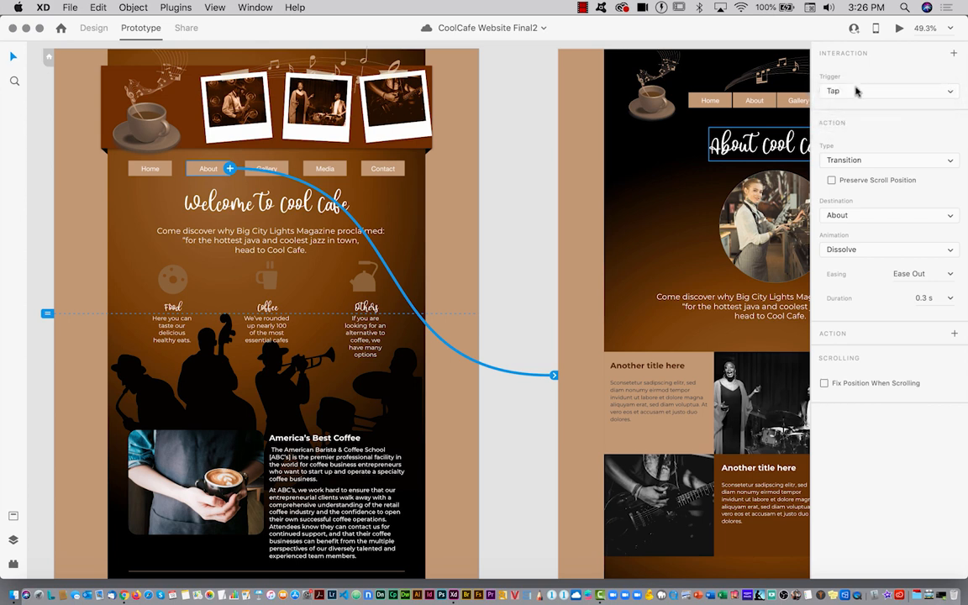
{"action": "left_click", "coordinate": [855, 162]}
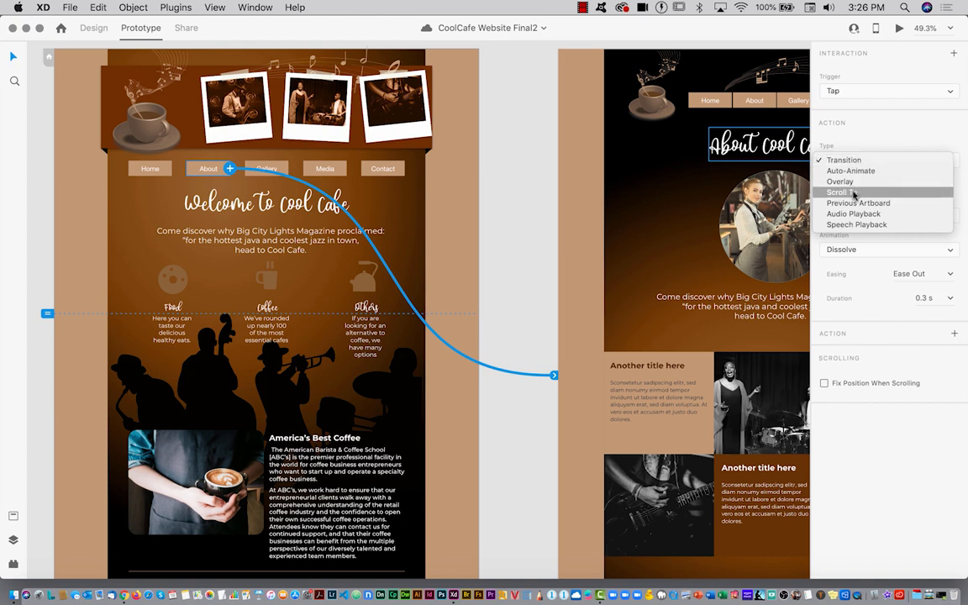
{"action": "left_click", "coordinate": [857, 140]}
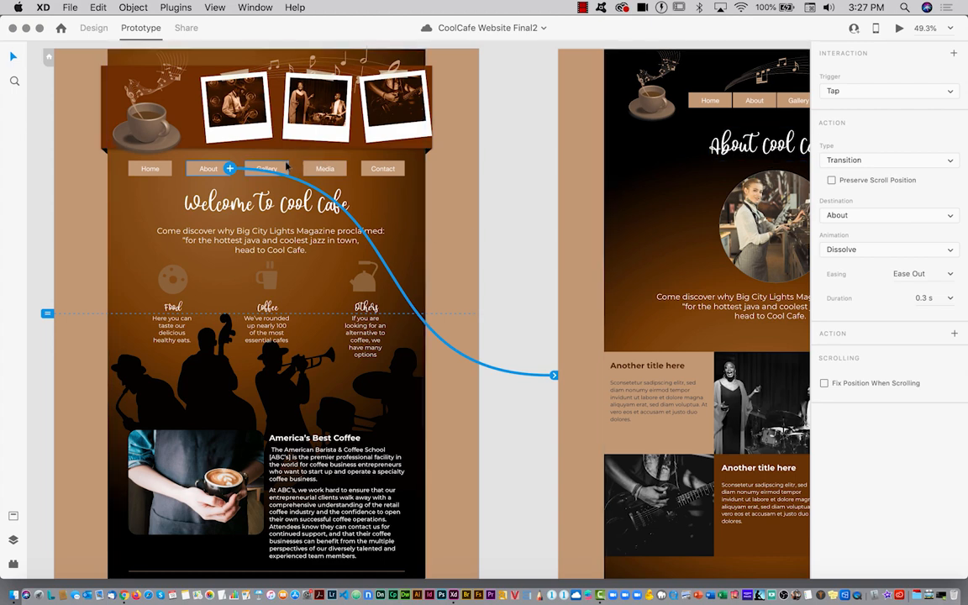
Step: Link the Gallery button on the Home artboard to the Gallery image 1 artboard with a tap transition
{"action": "left_click", "coordinate": [282, 169]}
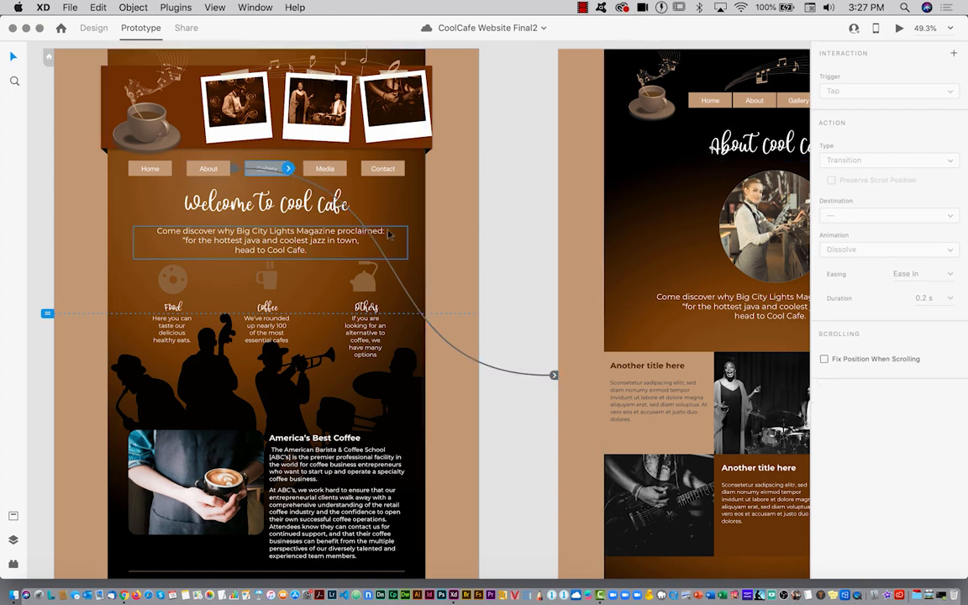
{"action": "scroll", "coordinate": [388, 234], "scroll_direction": "down", "scroll_amount": 5}
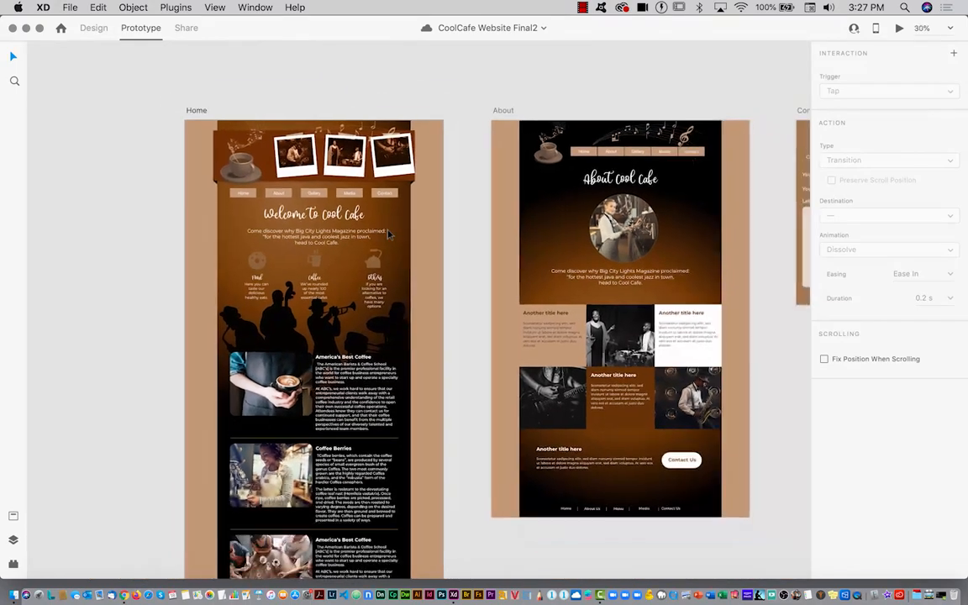
{"action": "scroll", "coordinate": [389, 234], "scroll_direction": "right", "scroll_amount": 4}
{"action": "scroll", "coordinate": [388, 234], "scroll_direction": "left", "scroll_amount": 1}
{"action": "scroll", "coordinate": [388, 235], "scroll_direction": "down", "scroll_amount": 4}
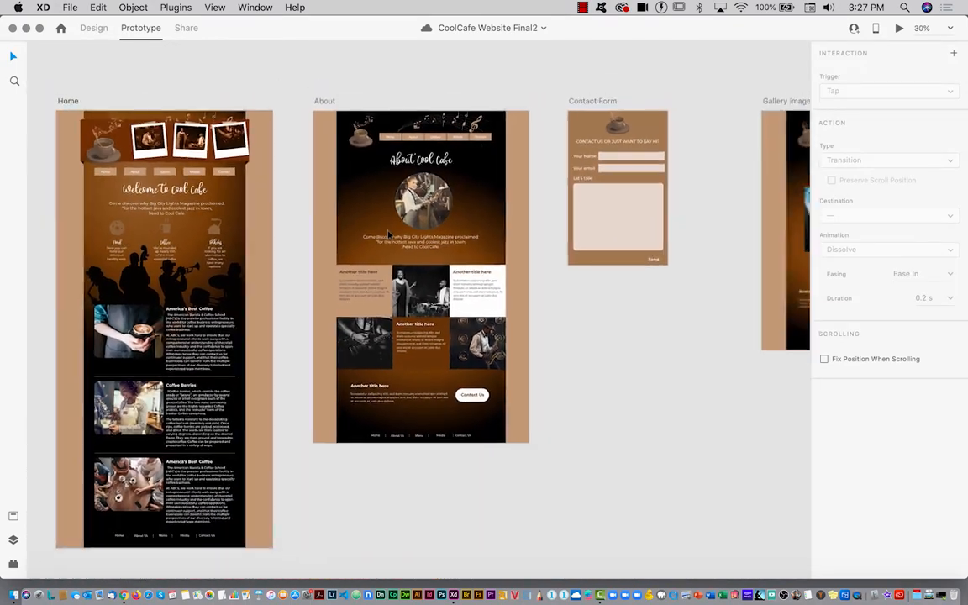
{"action": "scroll", "coordinate": [510, 186], "scroll_direction": "right", "scroll_amount": 4}
{"action": "scroll", "coordinate": [511, 186], "scroll_direction": "up", "scroll_amount": 1}
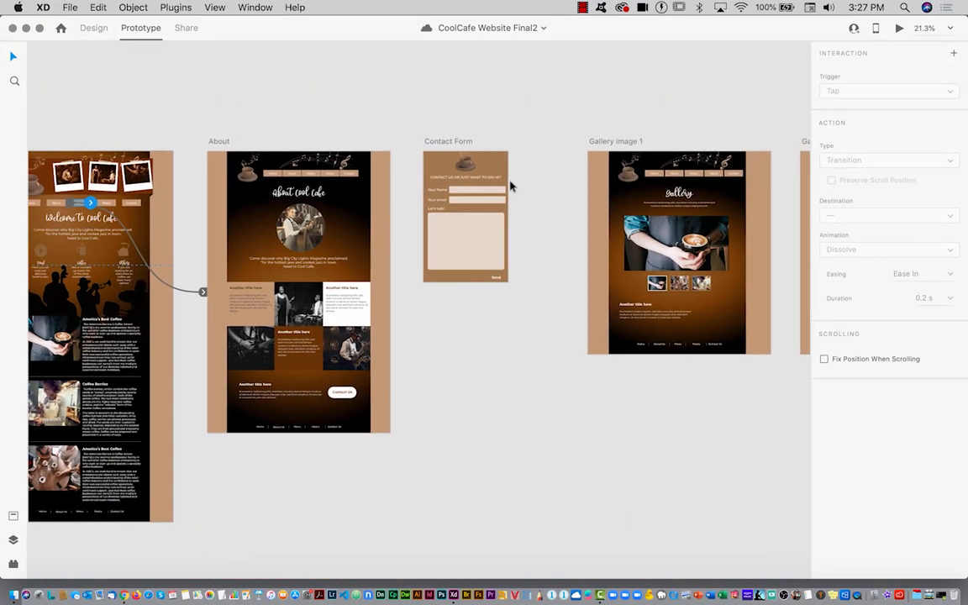
{"action": "scroll", "coordinate": [510, 186], "scroll_direction": "left", "scroll_amount": 2}
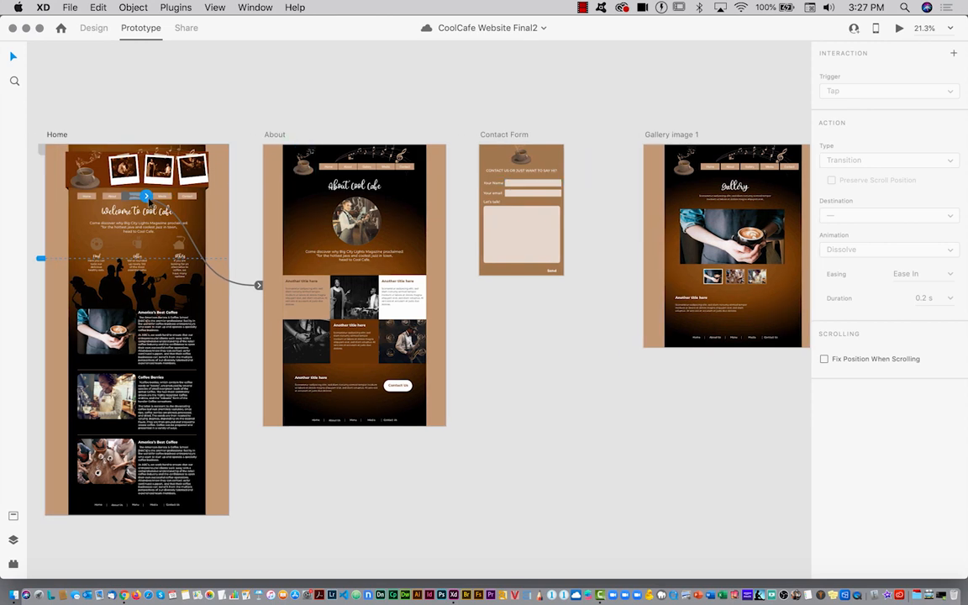
{"action": "left_click_drag", "start_coordinate": [147, 197], "coordinate": [660, 193]}
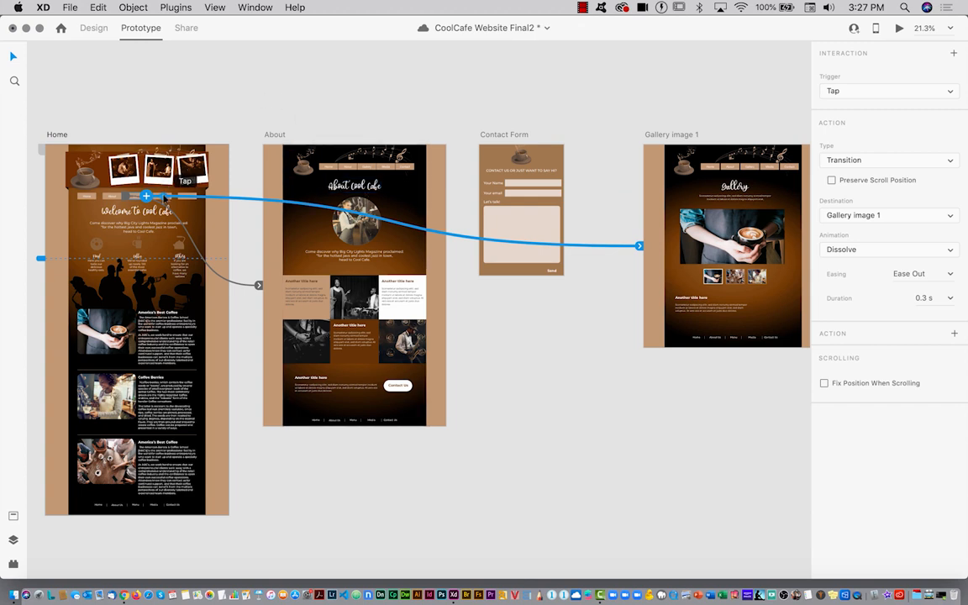
Step: Link the Media button on the Home artboard to the Media artboard with a tap transition
{"action": "left_click", "coordinate": [177, 130]}
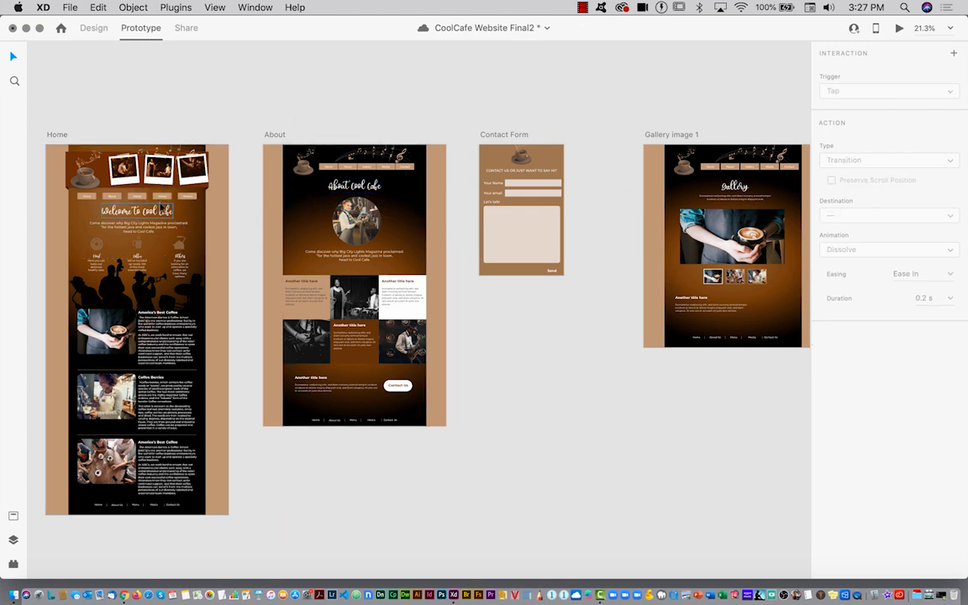
{"action": "left_click", "coordinate": [162, 198]}
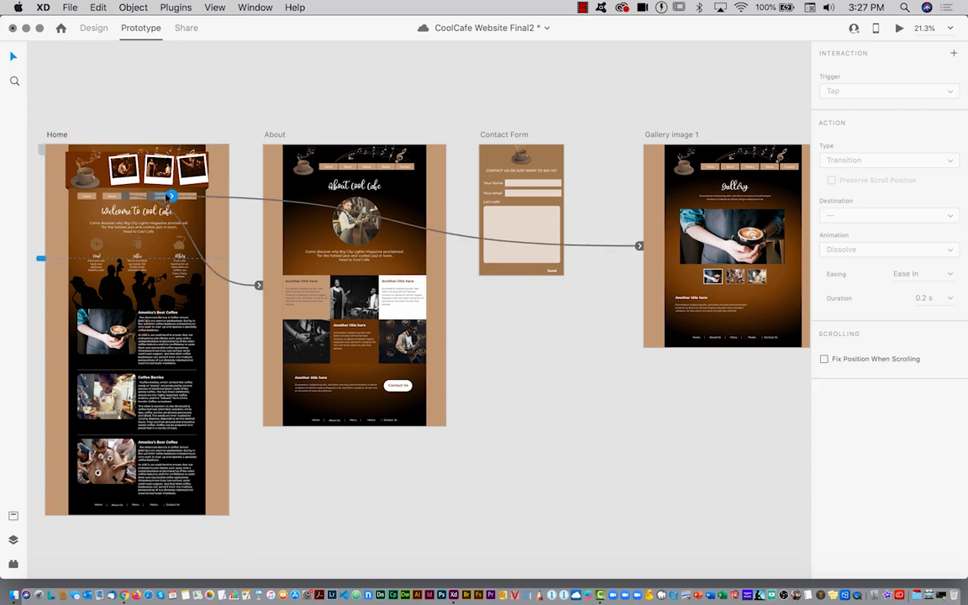
{"action": "scroll", "coordinate": [167, 198], "scroll_direction": "up", "scroll_amount": 10}
{"action": "scroll", "coordinate": [168, 198], "scroll_direction": "down", "scroll_amount": 10}
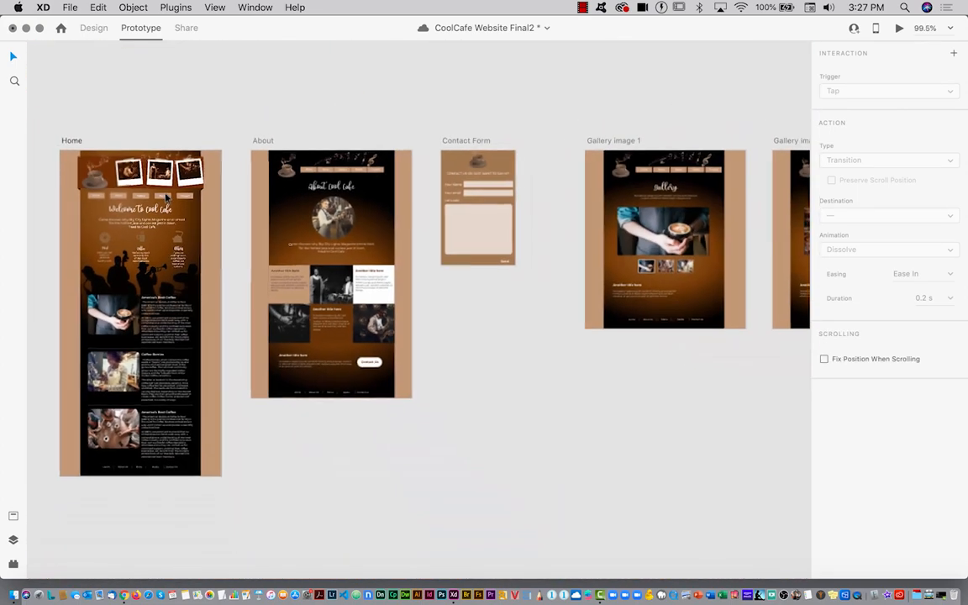
{"action": "scroll", "coordinate": [167, 198], "scroll_direction": "down", "scroll_amount": 4}
{"action": "scroll", "coordinate": [275, 173], "scroll_direction": "right", "scroll_amount": 3}
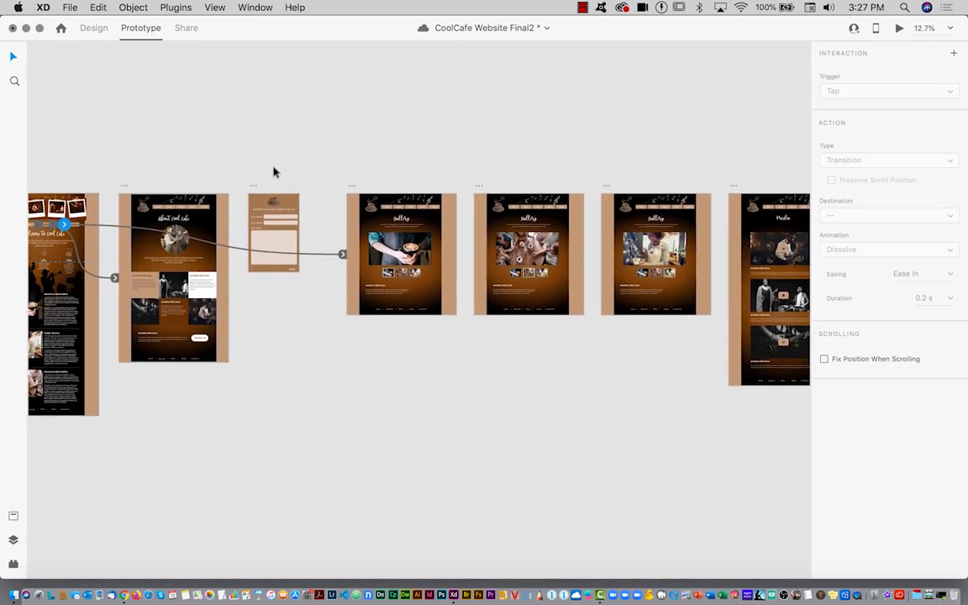
{"action": "scroll", "coordinate": [273, 172], "scroll_direction": "up", "scroll_amount": 2}
{"action": "scroll", "coordinate": [274, 173], "scroll_direction": "left", "scroll_amount": 2}
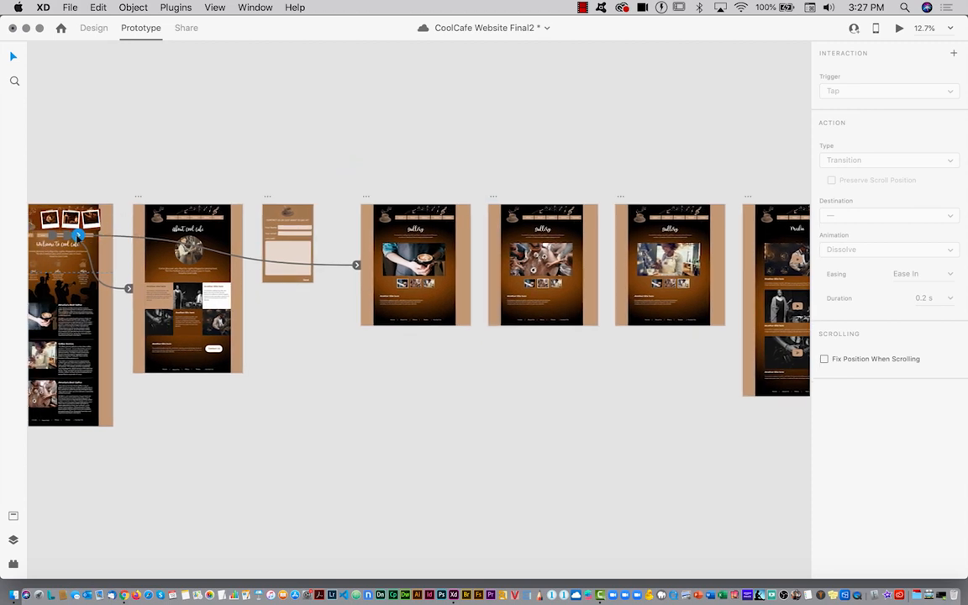
{"action": "left_click_drag", "start_coordinate": [78, 235], "coordinate": [759, 241]}
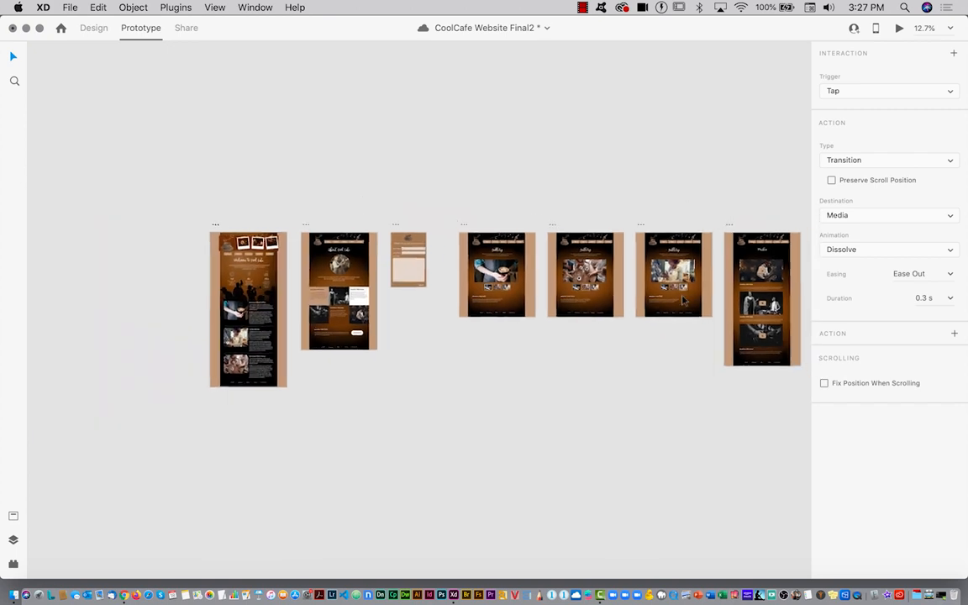
Step: Move the Contact and Thanks artboards side by side below the main row, closer to the Home artboard
{"action": "scroll", "coordinate": [685, 301], "scroll_direction": "down", "scroll_amount": 3}
{"action": "scroll", "coordinate": [684, 301], "scroll_direction": "right", "scroll_amount": 5}
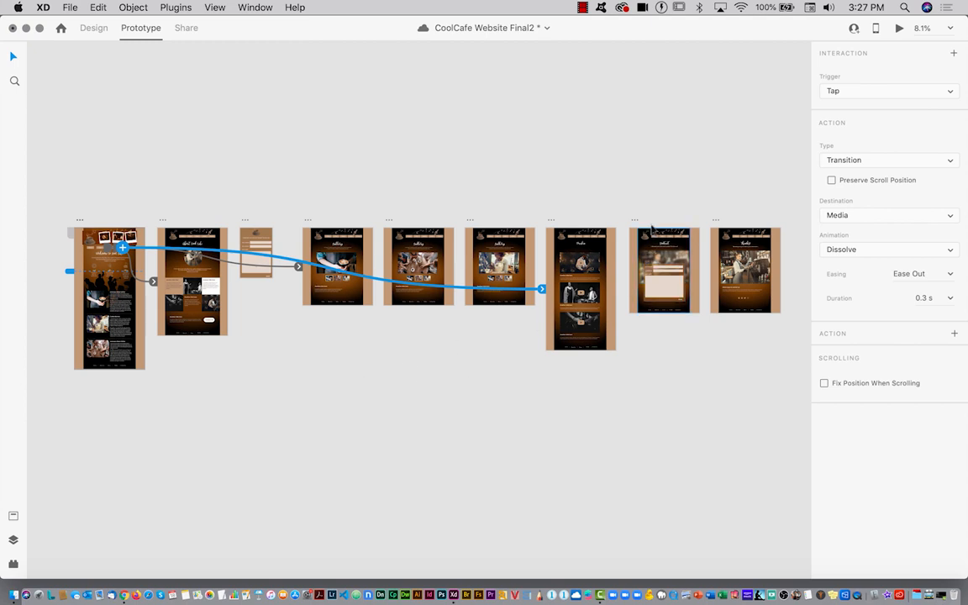
{"action": "left_click_drag", "start_coordinate": [636, 222], "coordinate": [283, 383]}
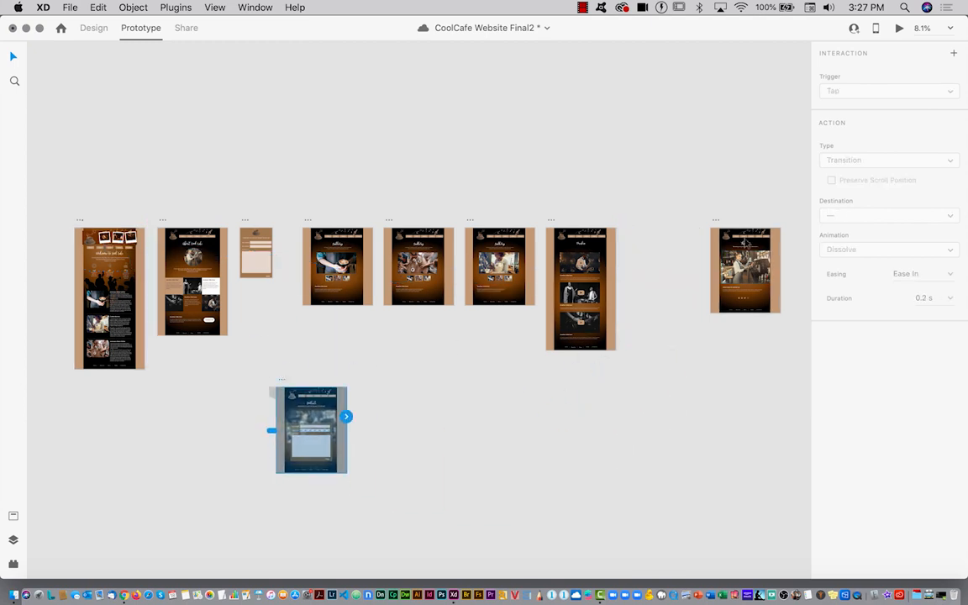
{"action": "left_click_drag", "start_coordinate": [715, 222], "coordinate": [363, 382]}
{"action": "scroll", "coordinate": [293, 425], "scroll_direction": "up", "scroll_amount": 3}
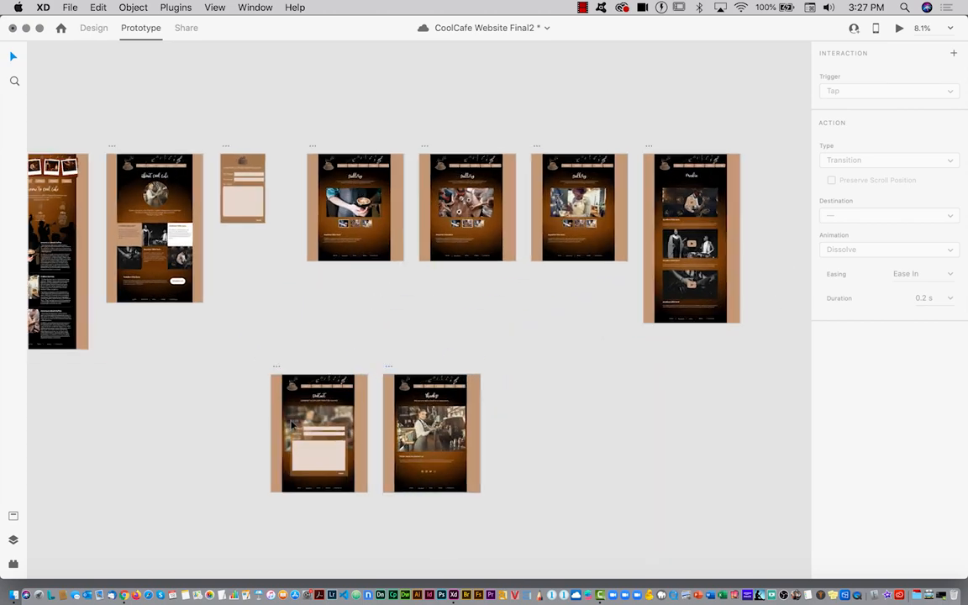
{"action": "scroll", "coordinate": [292, 426], "scroll_direction": "left", "scroll_amount": 3}
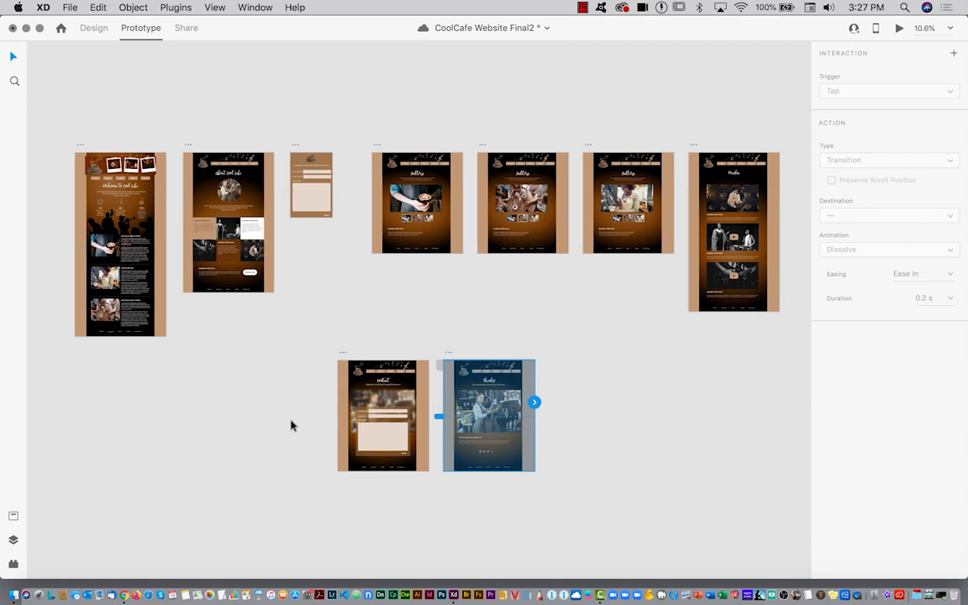
{"action": "left_click", "coordinate": [352, 305]}
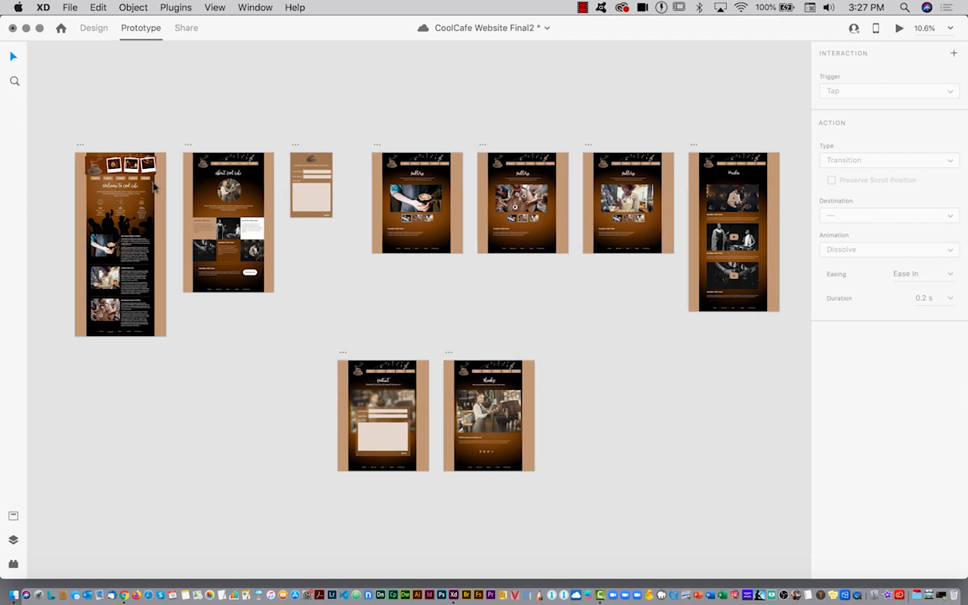
Step: Link the Contact button on the Home artboard to the Contact artboard with a tap transition
{"action": "left_click", "coordinate": [148, 180]}
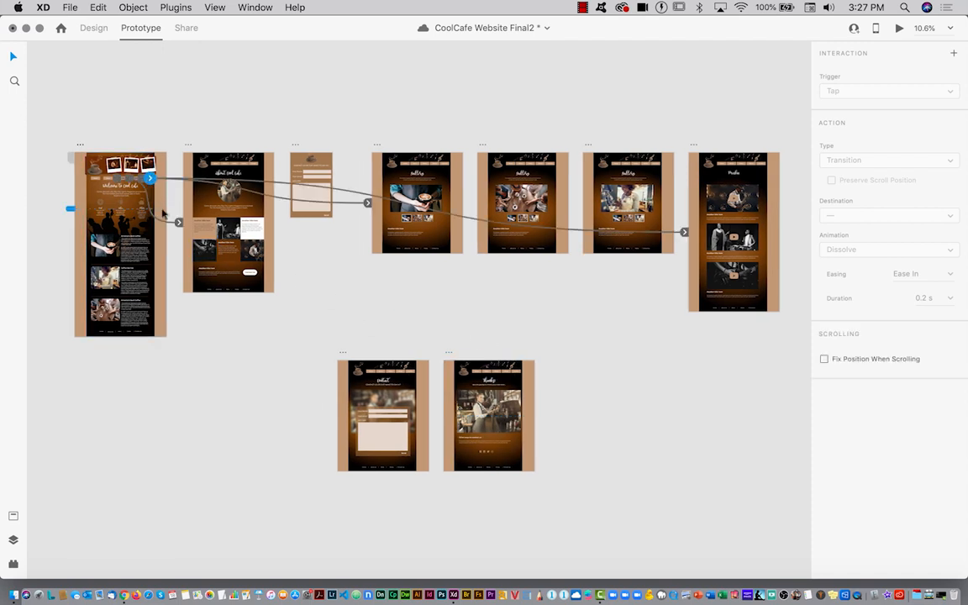
{"action": "left_click_drag", "start_coordinate": [148, 178], "coordinate": [351, 407]}
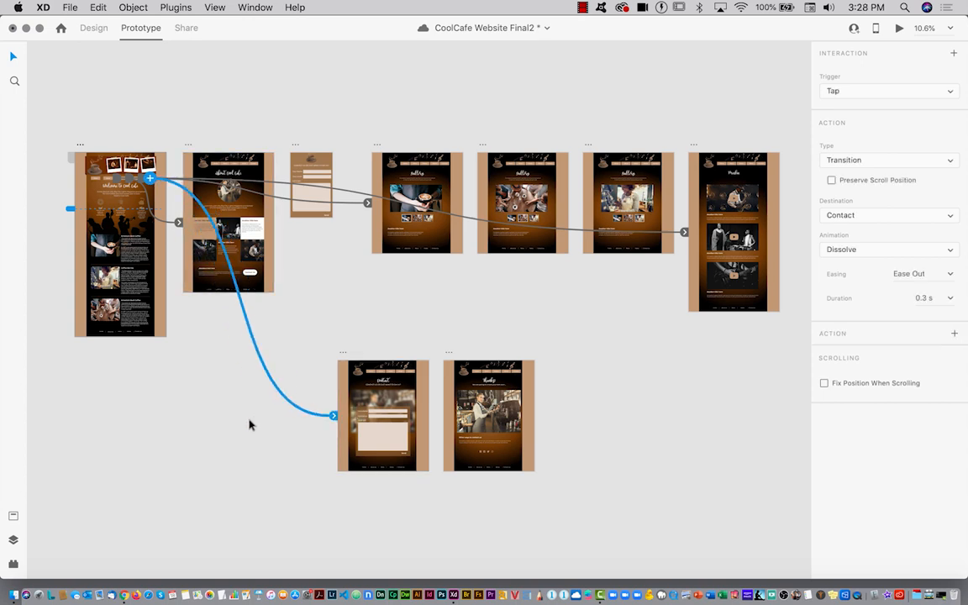
{"action": "left_click", "coordinate": [249, 424]}
Step: Examine the Home artboard at 100% zoom, from its header and navigation buttons down to the footer links
{"action": "scroll", "coordinate": [102, 199], "scroll_direction": "up", "scroll_amount": 5}
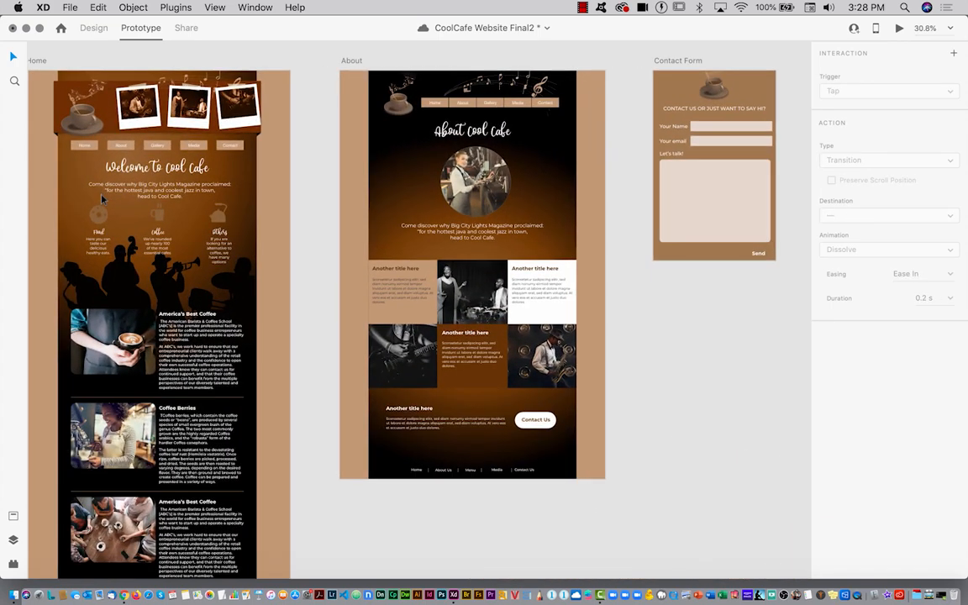
{"action": "scroll", "coordinate": [102, 199], "scroll_direction": "left", "scroll_amount": 5}
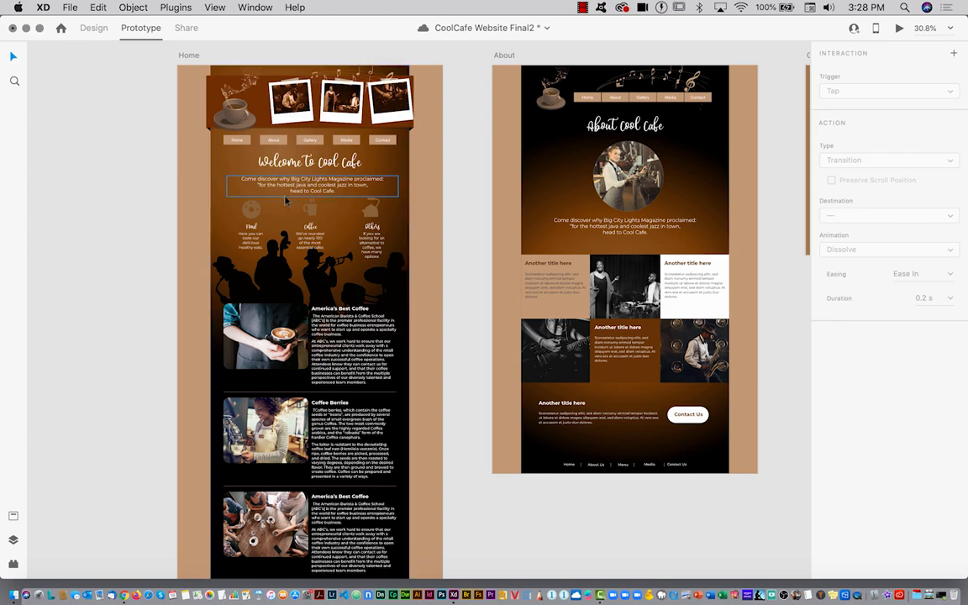
{"action": "scroll", "coordinate": [279, 210], "scroll_direction": "up", "scroll_amount": 5}
{"action": "scroll", "coordinate": [287, 196], "scroll_direction": "up", "scroll_amount": 5}
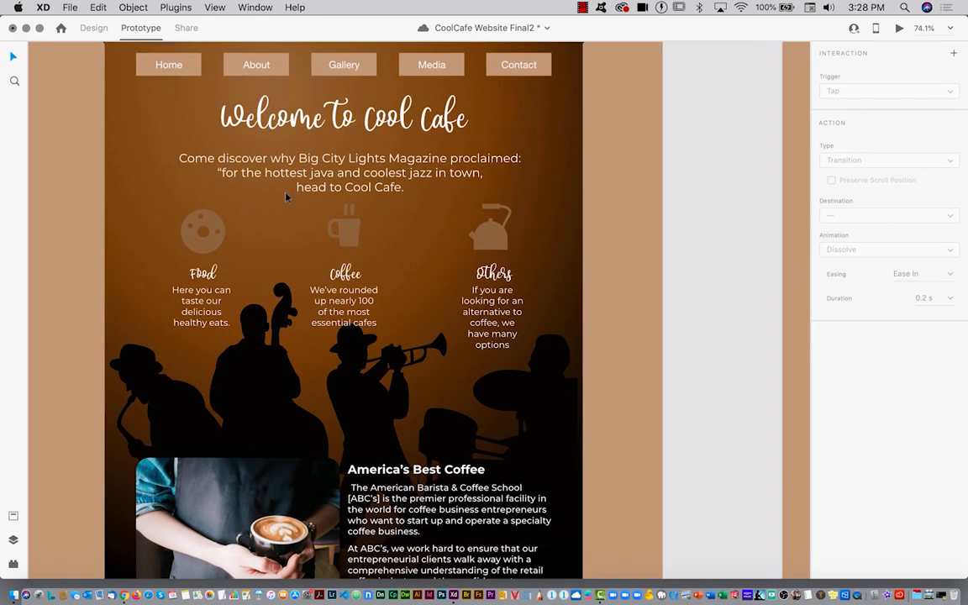
{"action": "scroll", "coordinate": [319, 251], "scroll_direction": "up", "scroll_amount": 3}
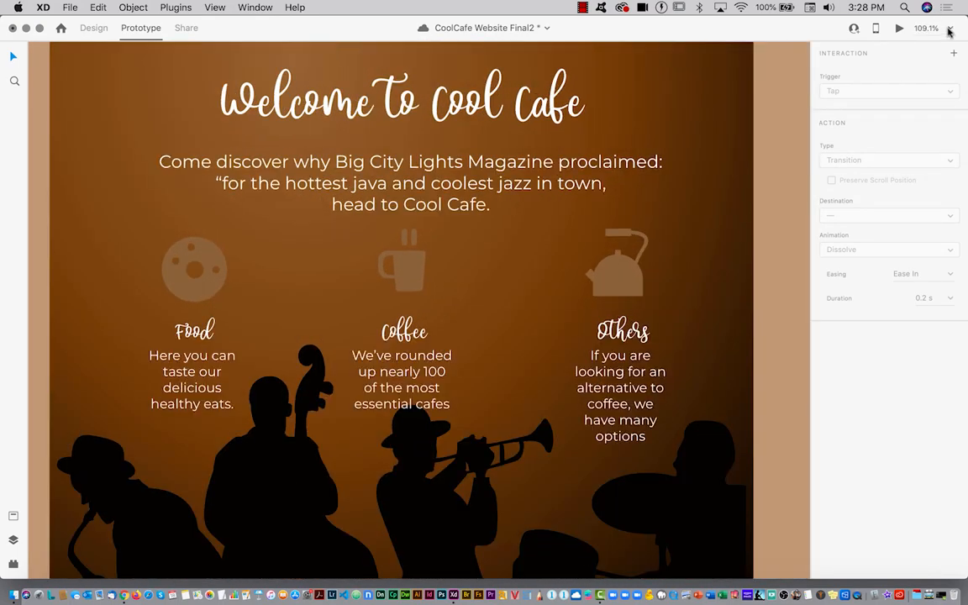
{"action": "left_click", "coordinate": [951, 32]}
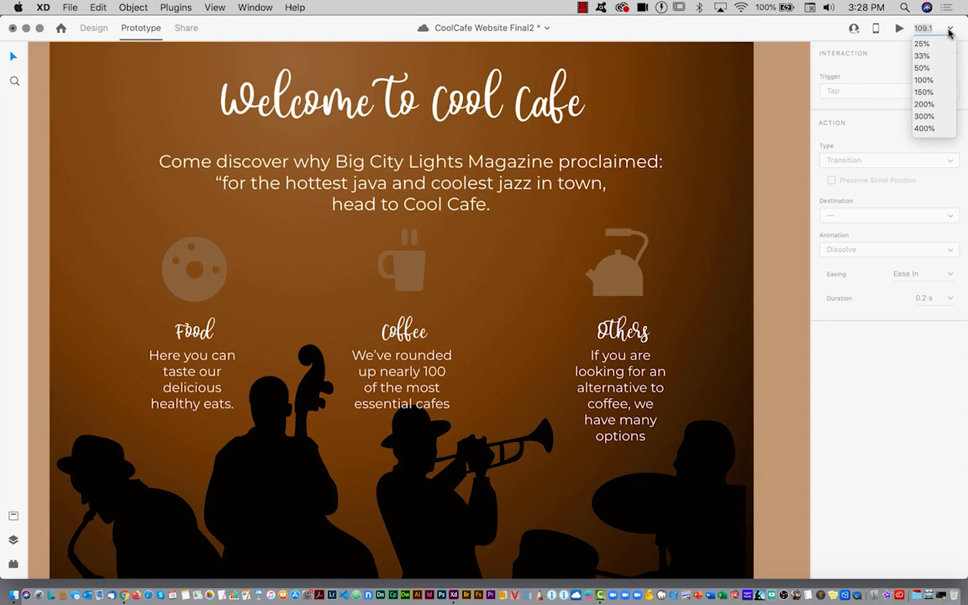
{"action": "left_click", "coordinate": [931, 91]}
{"action": "scroll", "coordinate": [586, 156], "scroll_direction": "up", "scroll_amount": 3}
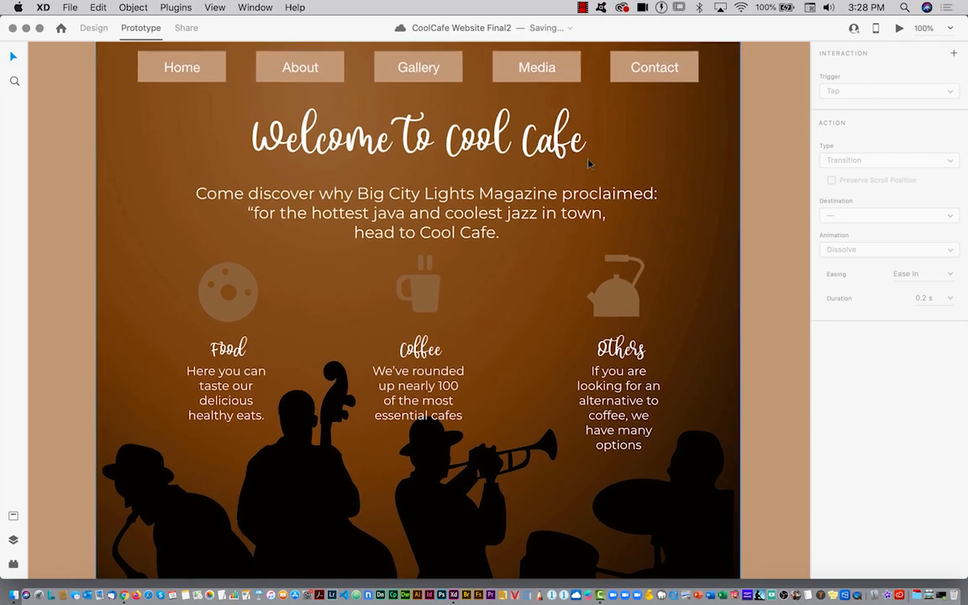
{"action": "scroll", "coordinate": [589, 164], "scroll_direction": "up", "scroll_amount": 5}
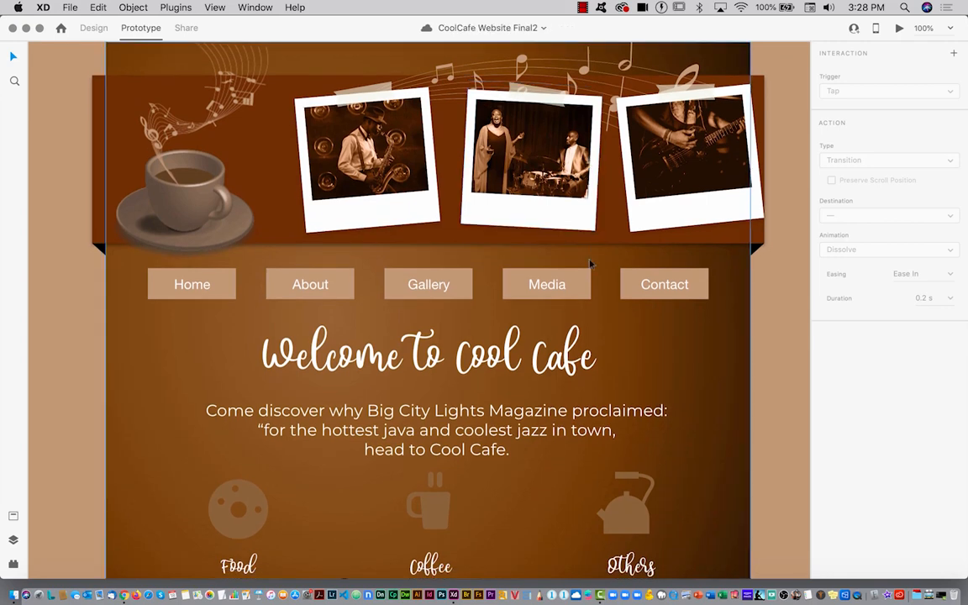
{"action": "scroll", "coordinate": [591, 265], "scroll_direction": "down", "scroll_amount": 8}
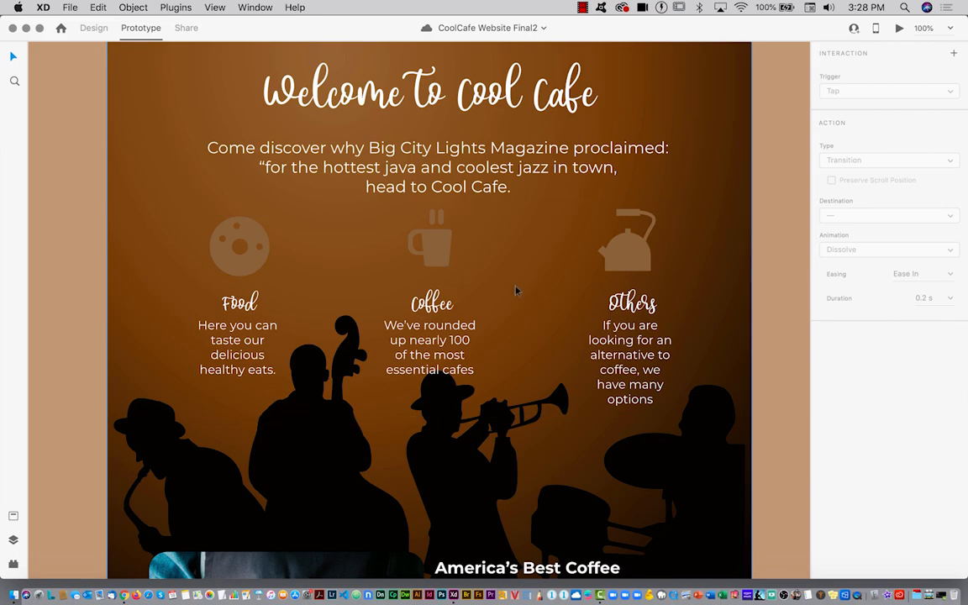
{"action": "scroll", "coordinate": [515, 290], "scroll_direction": "down", "scroll_amount": 20}
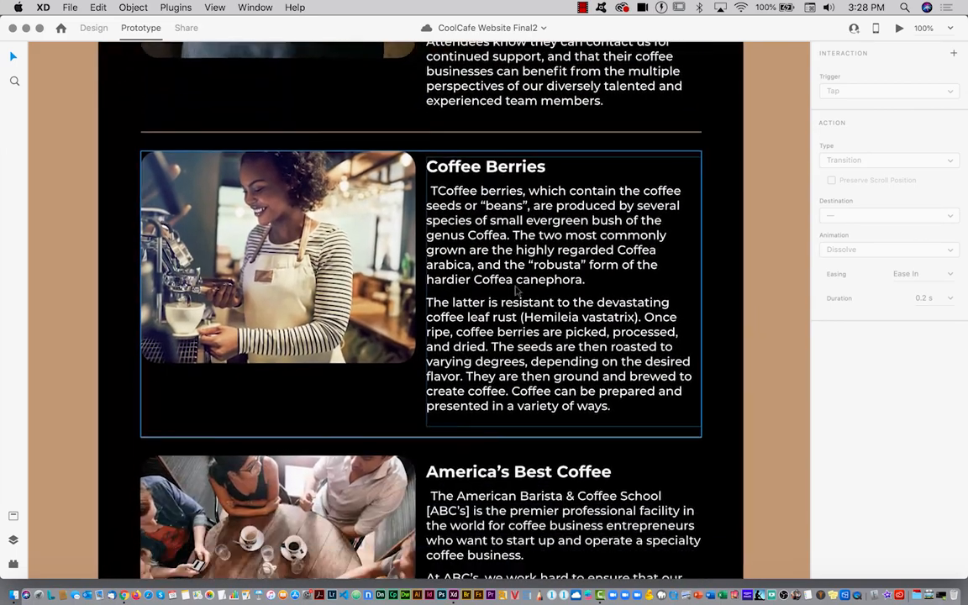
{"action": "scroll", "coordinate": [517, 289], "scroll_direction": "down", "scroll_amount": 10}
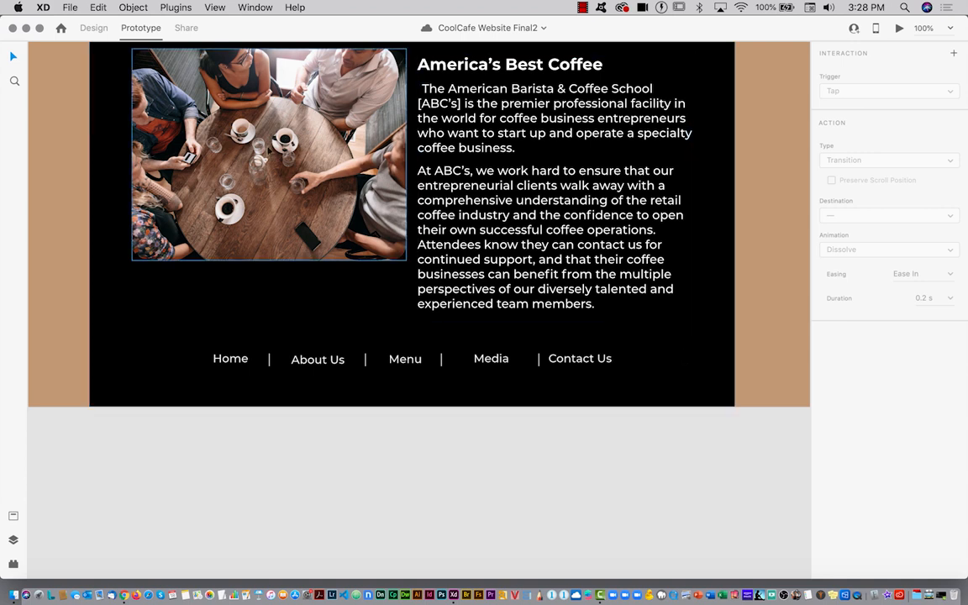
Step: Draw a triangle about 27 by 23 px beside the Contact Us link in the Home artboard's footer
{"action": "left_click", "coordinate": [92, 28]}
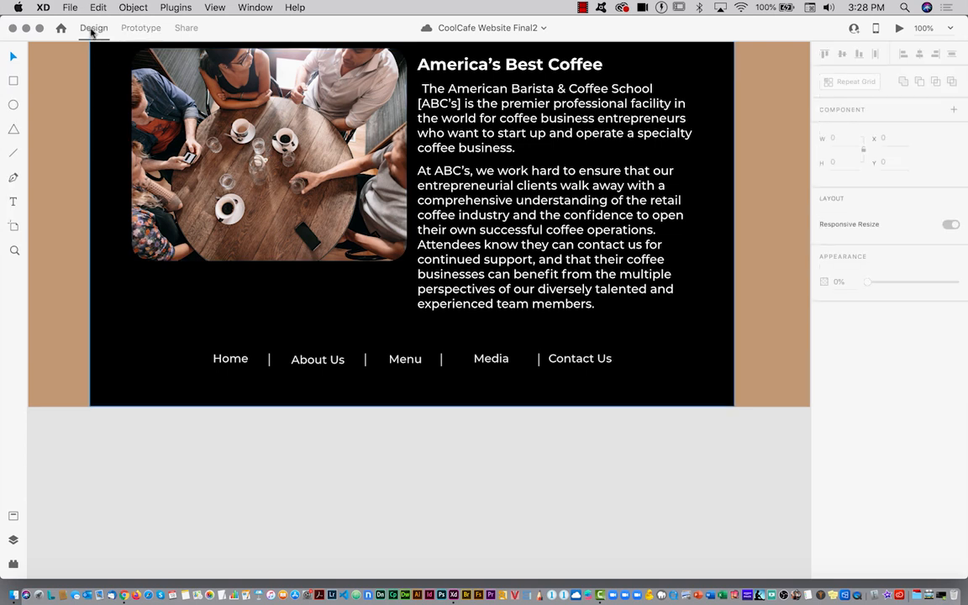
{"action": "left_click", "coordinate": [13, 130]}
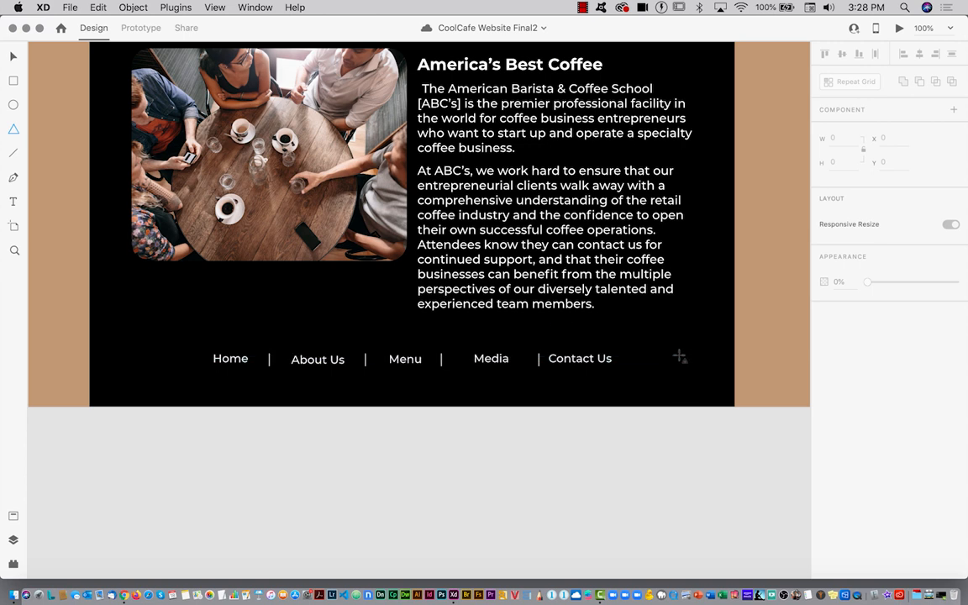
{"action": "left_click_drag", "start_coordinate": [679, 355], "coordinate": [708, 372]}
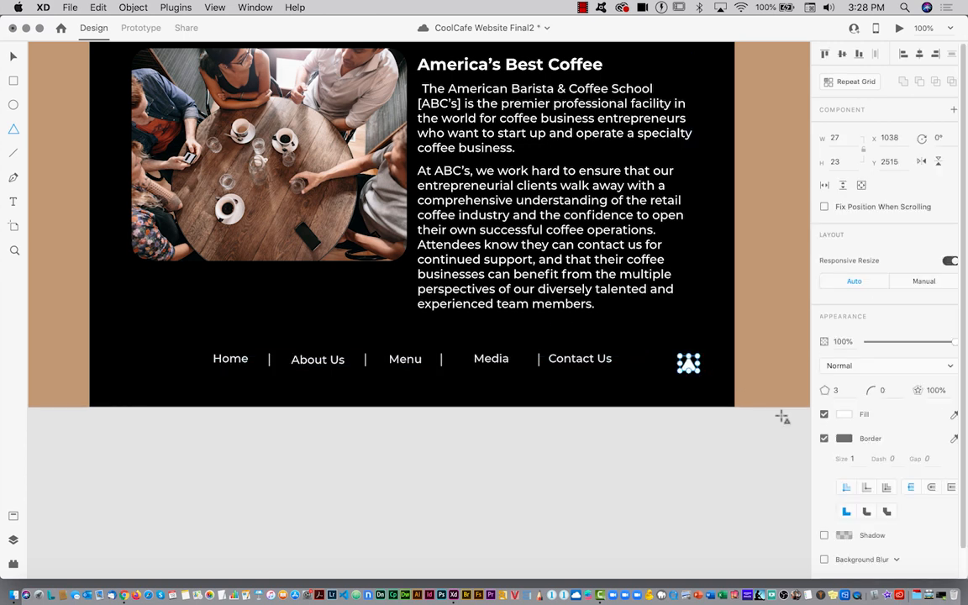
Step: Remove the footer triangle's border and fill it with the tan sampled from the artboard's side background
{"action": "left_click", "coordinate": [825, 439]}
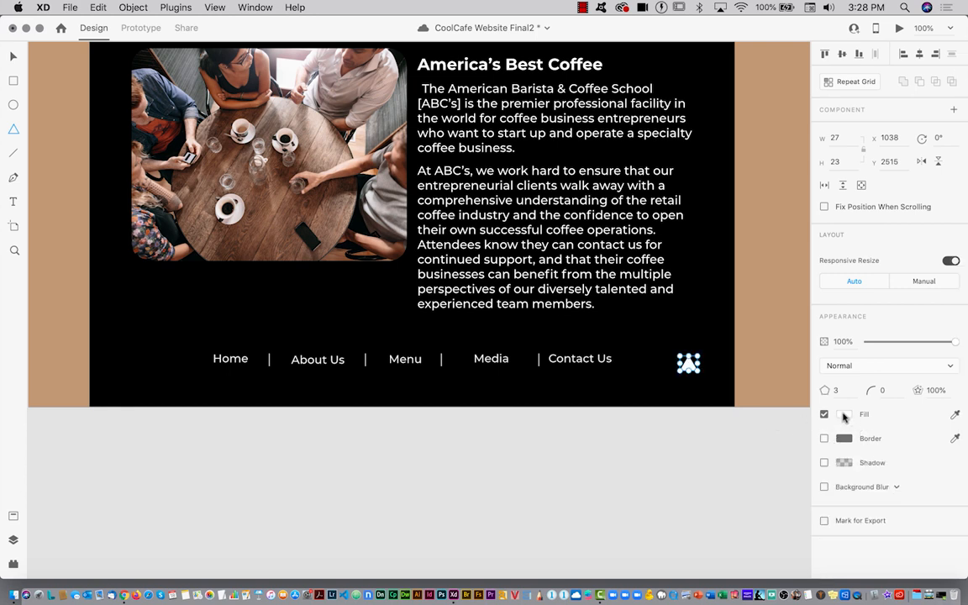
{"action": "left_click", "coordinate": [955, 415]}
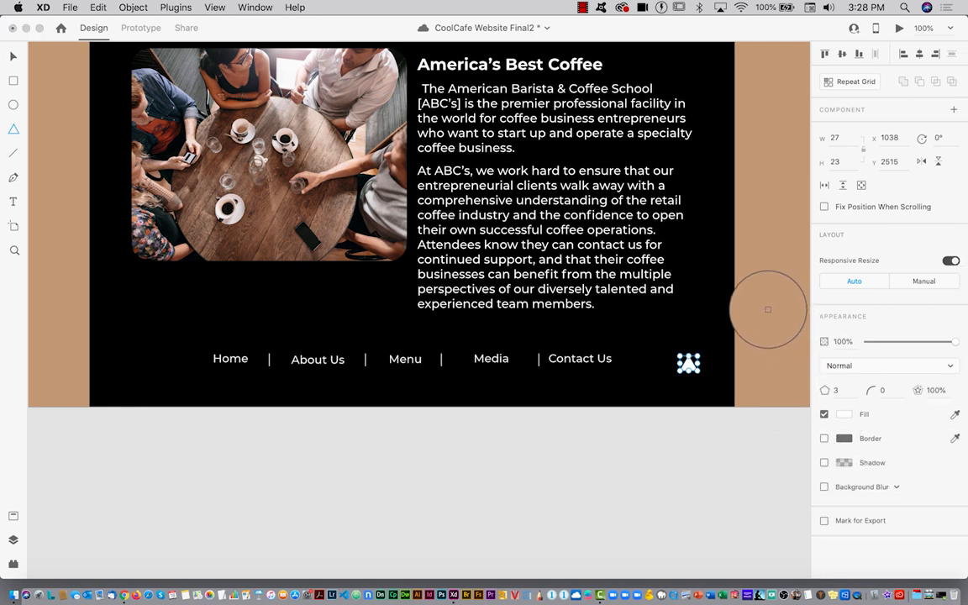
{"action": "left_click", "coordinate": [767, 310]}
{"action": "left_click", "coordinate": [676, 415]}
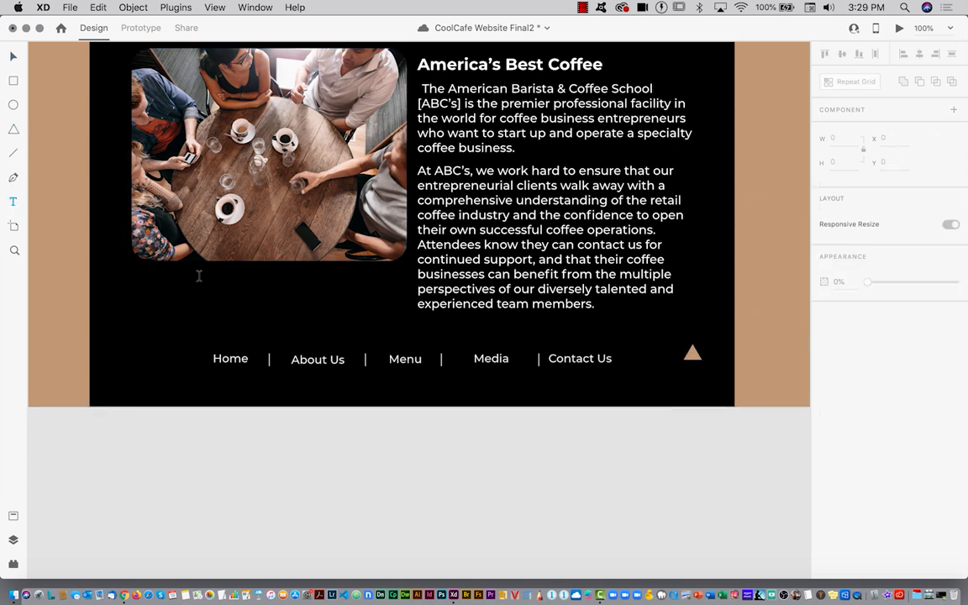
Step: Add the text "Top" beneath the footer triangle and nudge it up close under the triangle
{"action": "left_click", "coordinate": [693, 383]}
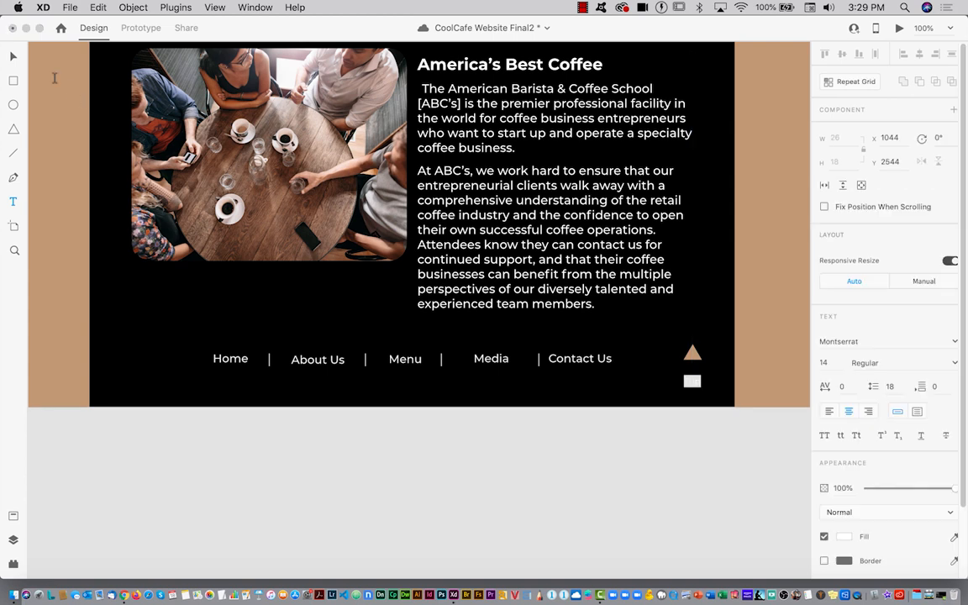
{"action": "type", "text": "Top"}
{"action": "left_click", "coordinate": [13, 58]}
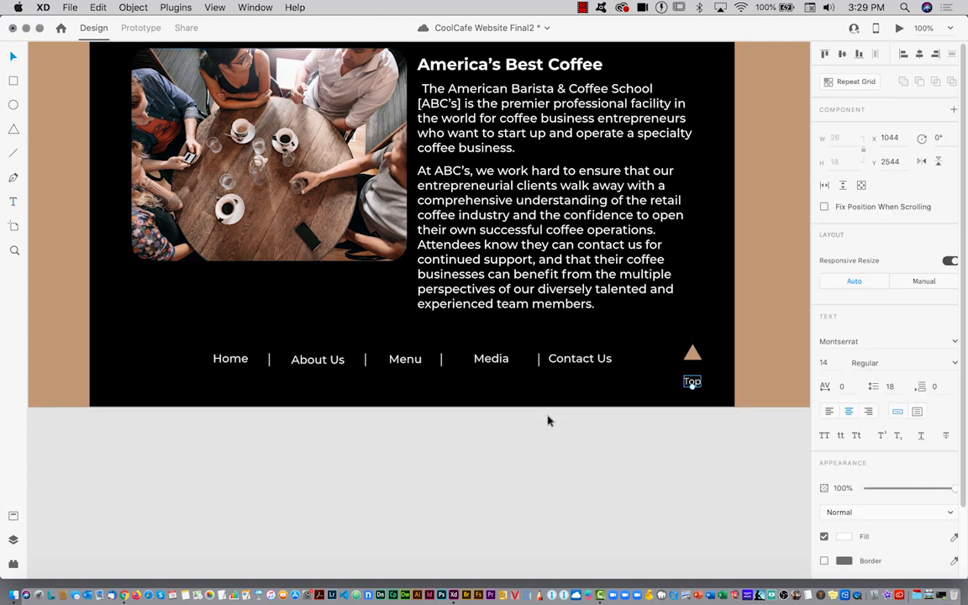
{"action": "key", "text": "Up"}
{"action": "key", "text": "Up"}
{"action": "key", "text": "Up"}
{"action": "key", "text": "Up"}
{"action": "key", "text": "Up"}
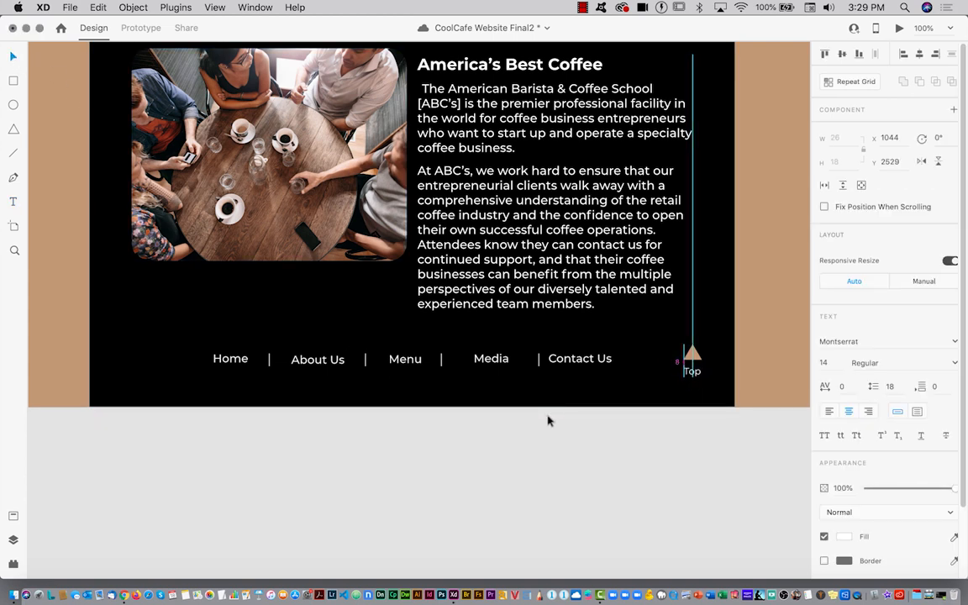
{"action": "key", "text": "Right"}
Step: Group the triangle with its "Top" label and turn the group into a component
{"action": "left_click", "coordinate": [692, 354], "text": "shift"}
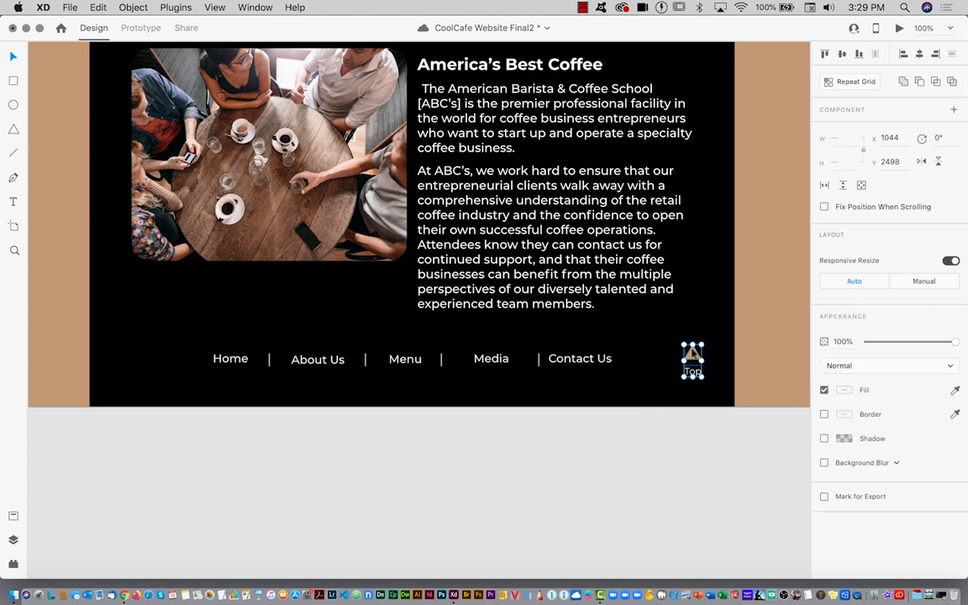
{"action": "key", "text": "super+g"}
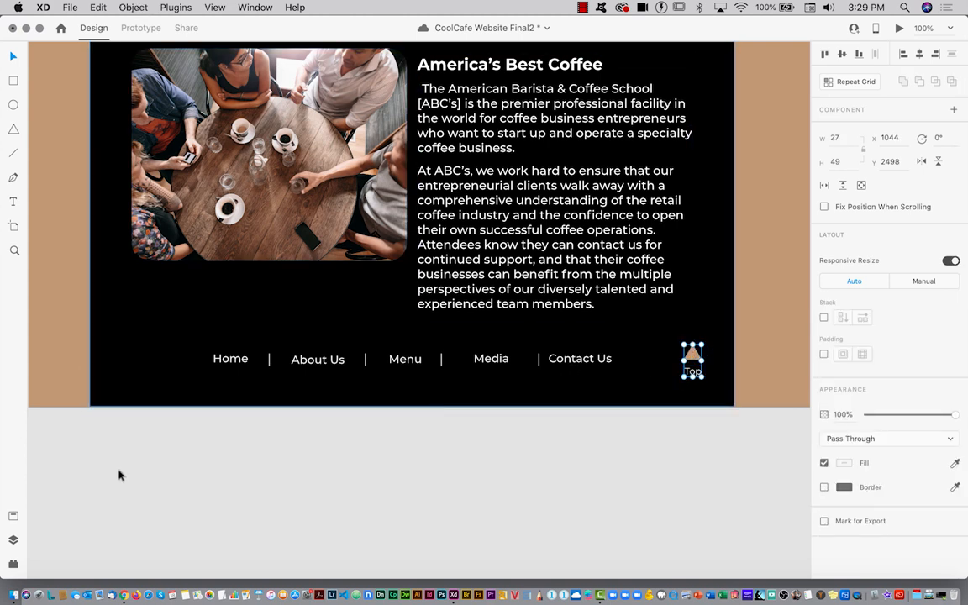
{"action": "left_click", "coordinate": [13, 516]}
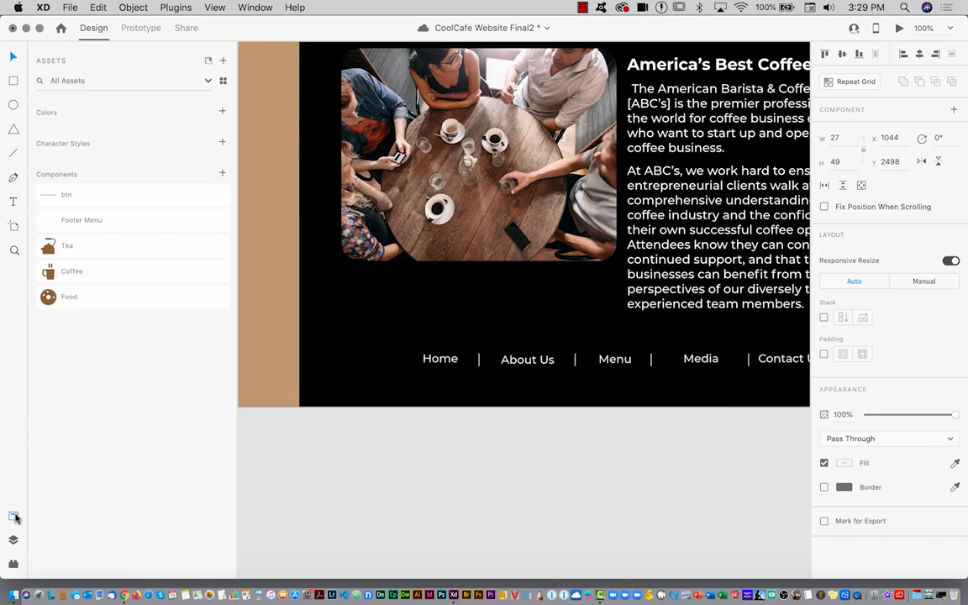
{"action": "left_click", "coordinate": [223, 175]}
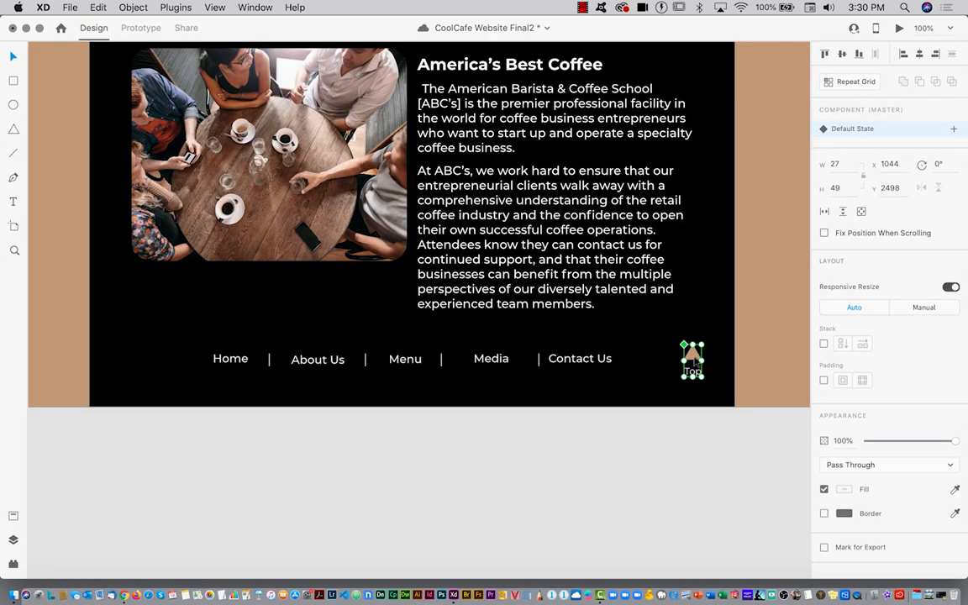
Step: Link the Top arrow component to the coffee cup in the Home header with a tap-triggered Scroll To action
{"action": "scroll", "coordinate": [689, 376], "scroll_direction": "down", "scroll_amount": 6}
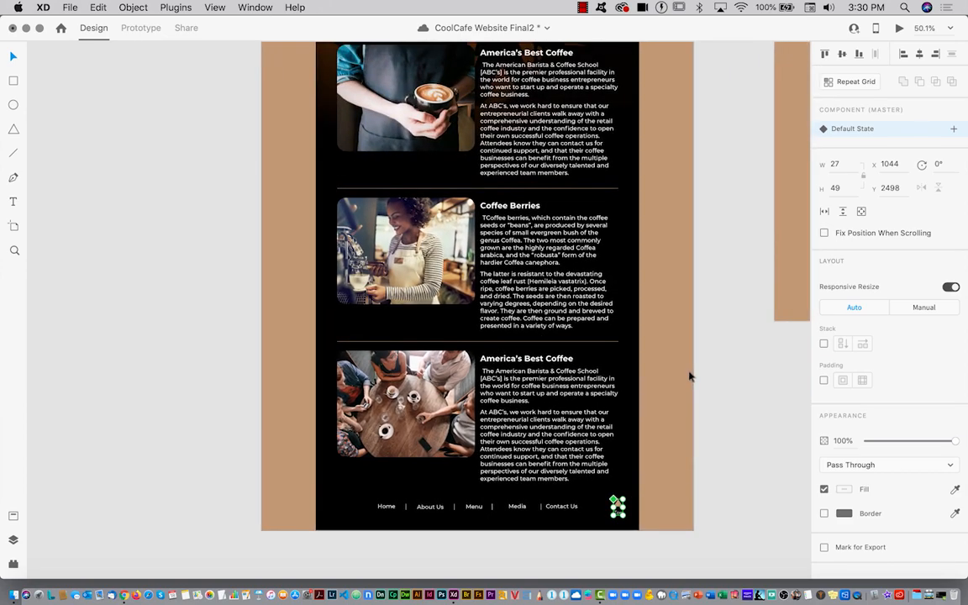
{"action": "scroll", "coordinate": [689, 375], "scroll_direction": "down", "scroll_amount": 3}
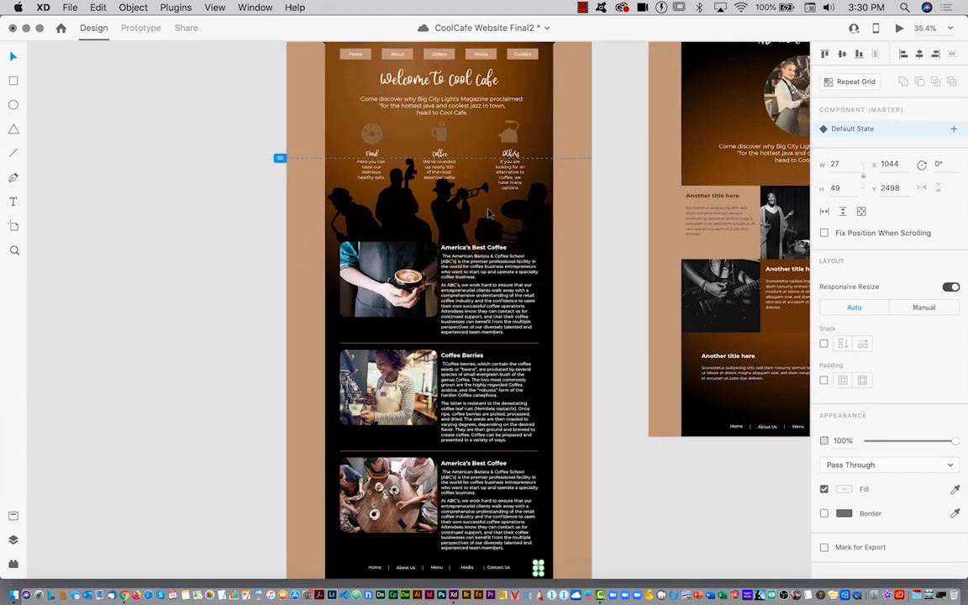
{"action": "left_click", "coordinate": [143, 28]}
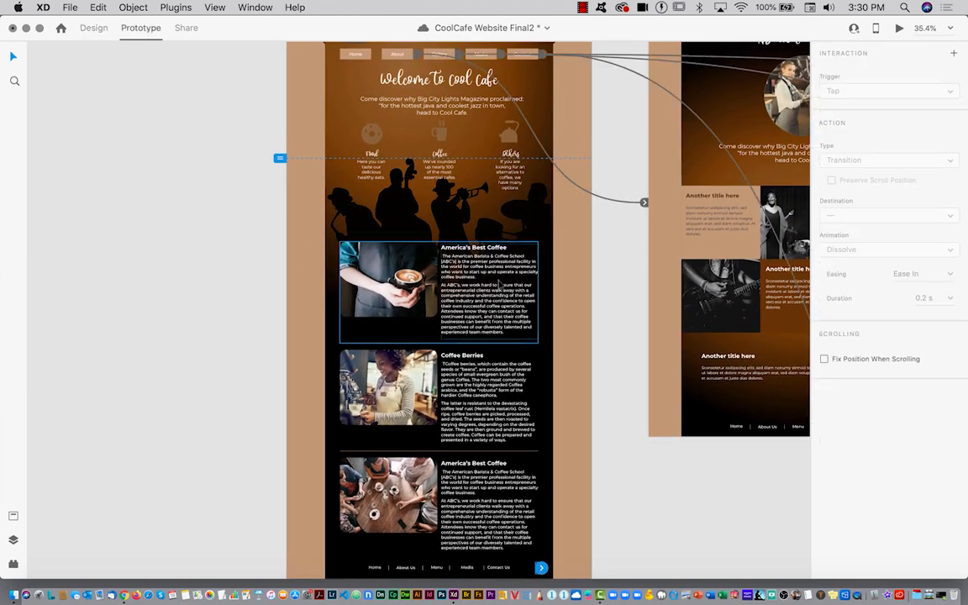
{"action": "scroll", "coordinate": [496, 277], "scroll_direction": "down", "scroll_amount": 2}
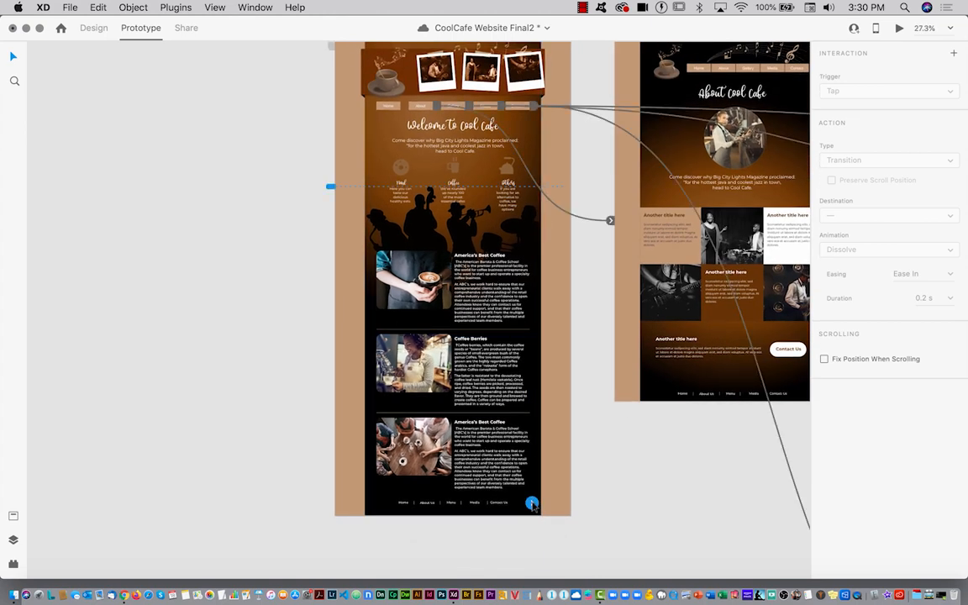
{"action": "left_click_drag", "start_coordinate": [532, 502], "coordinate": [389, 66]}
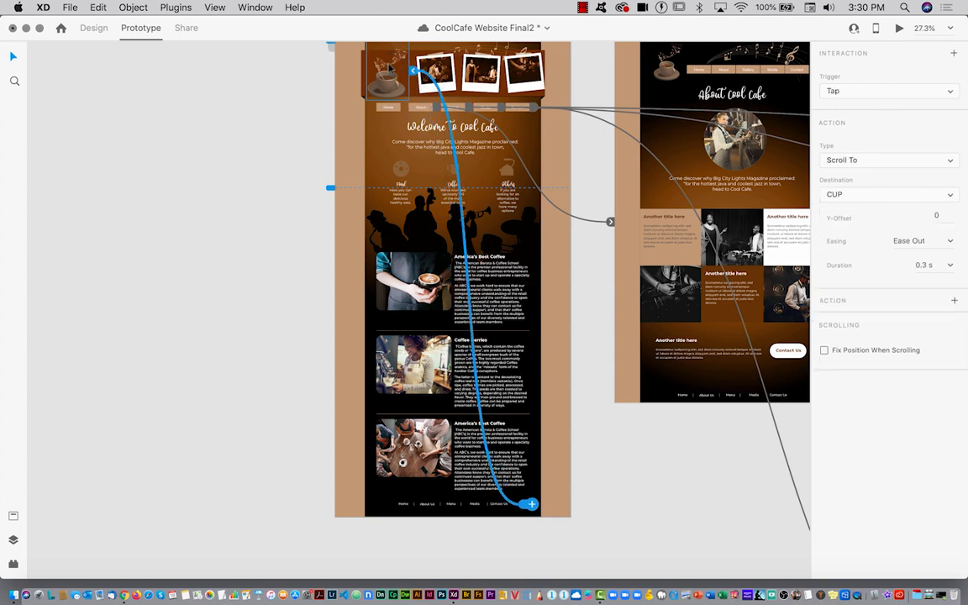
Step: Preview the prototype, test the footer's Top arrow and the Home page's About button, and close the preview
{"action": "left_click", "coordinate": [898, 31]}
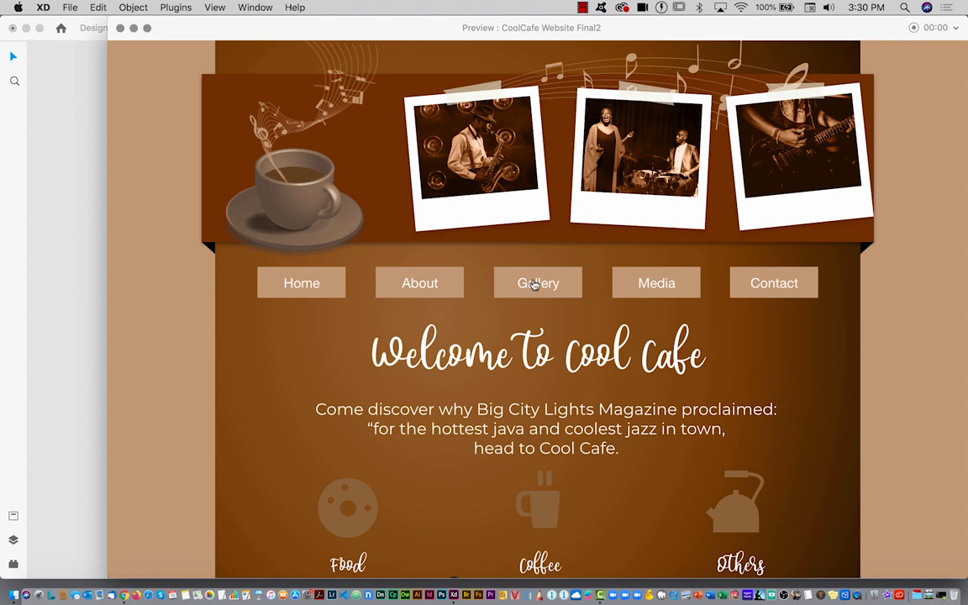
{"action": "scroll", "coordinate": [436, 409], "scroll_direction": "down", "scroll_amount": 20}
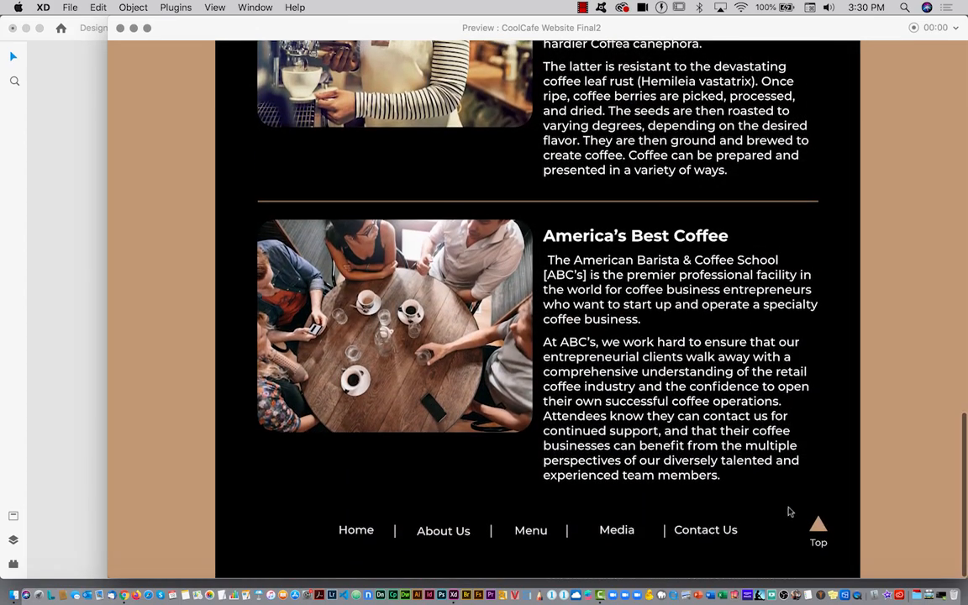
{"action": "left_click", "coordinate": [818, 527]}
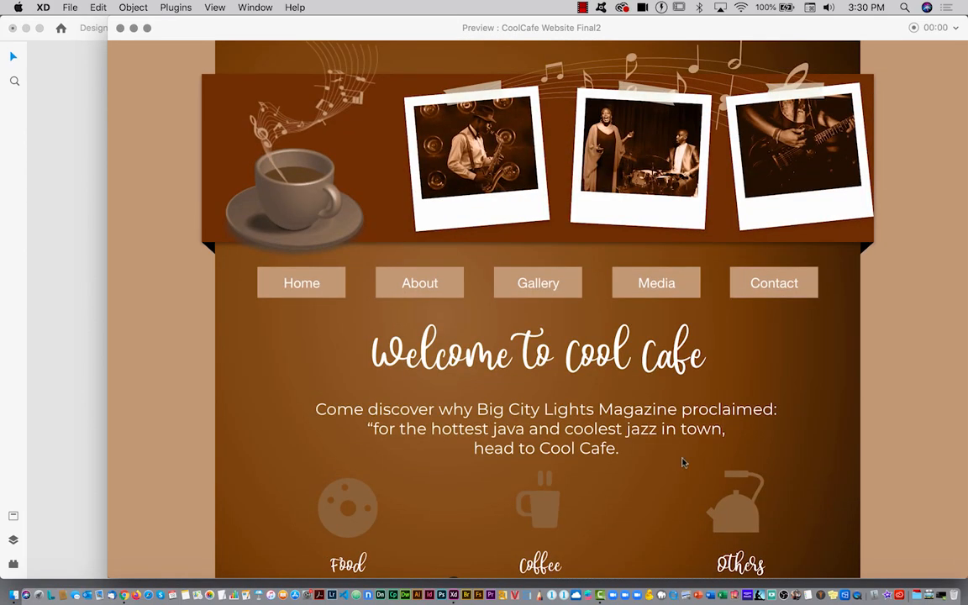
{"action": "left_click", "coordinate": [414, 286]}
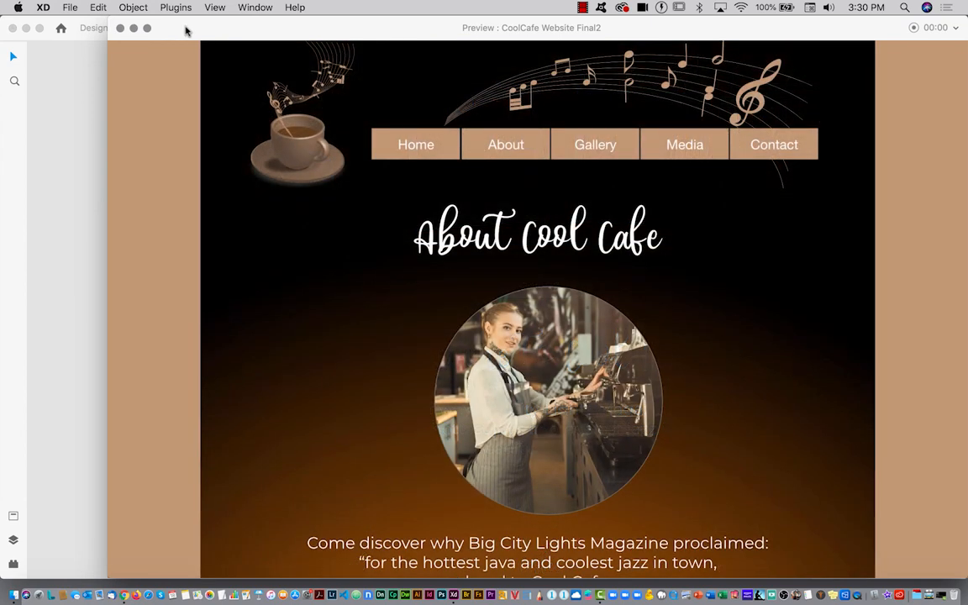
{"action": "left_click", "coordinate": [120, 29]}
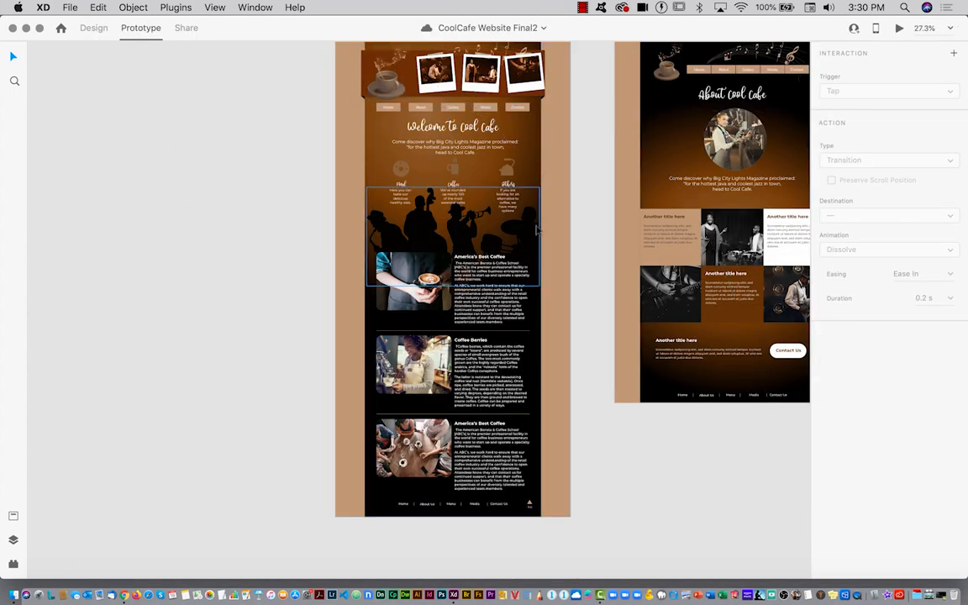
Step: Examine the About page's Contact Us button and the separate Contact Form artboard
{"action": "scroll", "coordinate": [476, 256], "scroll_direction": "right", "scroll_amount": 10}
{"action": "scroll", "coordinate": [477, 256], "scroll_direction": "up", "scroll_amount": 2}
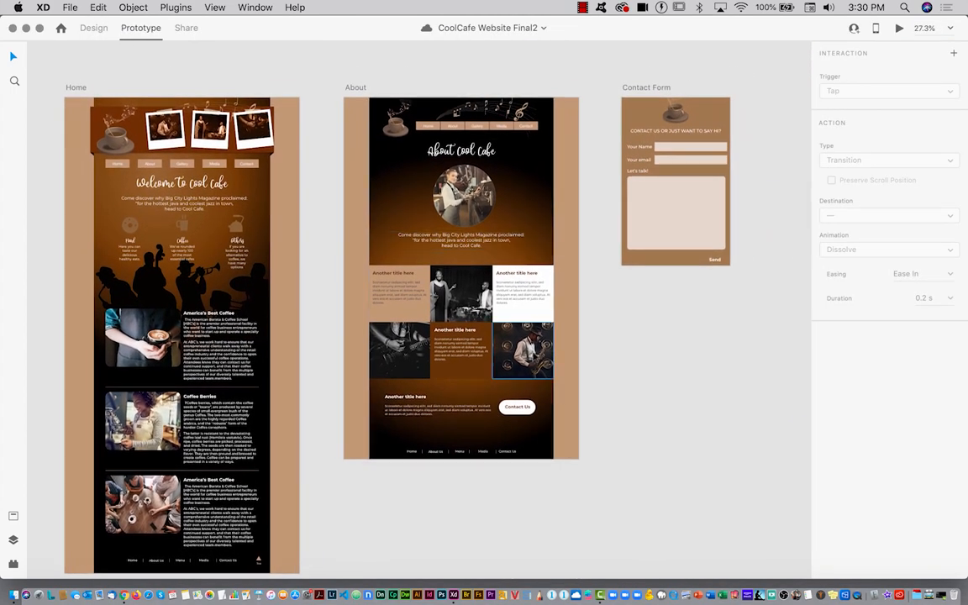
{"action": "scroll", "coordinate": [476, 373], "scroll_direction": "up", "scroll_amount": 5}
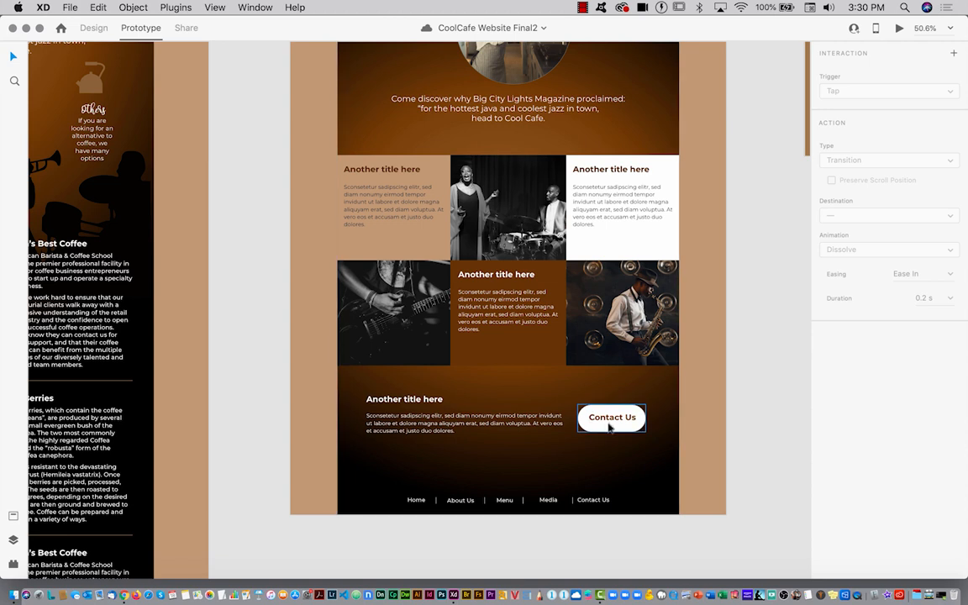
{"action": "left_click", "coordinate": [611, 425]}
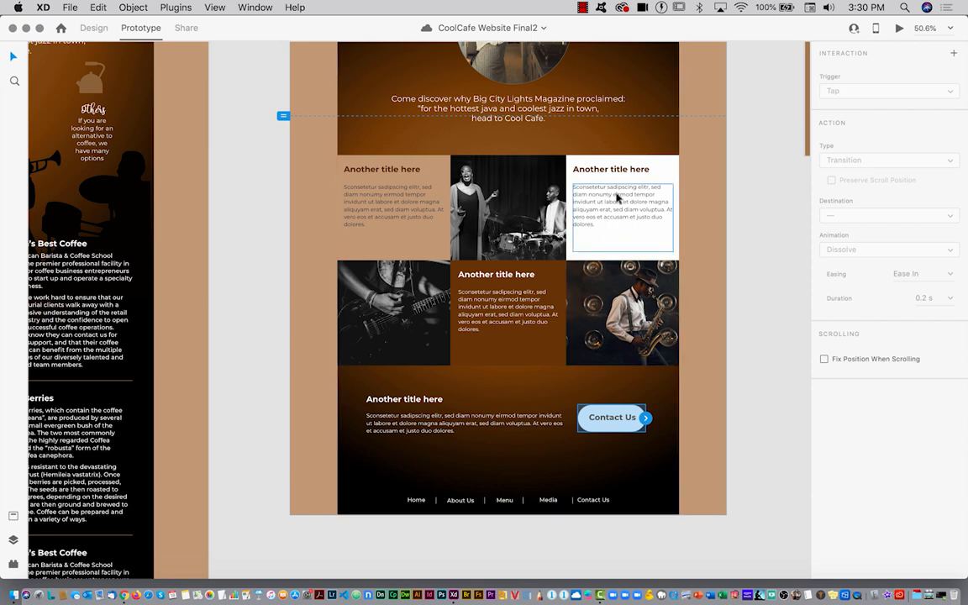
{"action": "scroll", "coordinate": [616, 168], "scroll_direction": "right", "scroll_amount": 10}
{"action": "scroll", "coordinate": [616, 168], "scroll_direction": "up", "scroll_amount": 5}
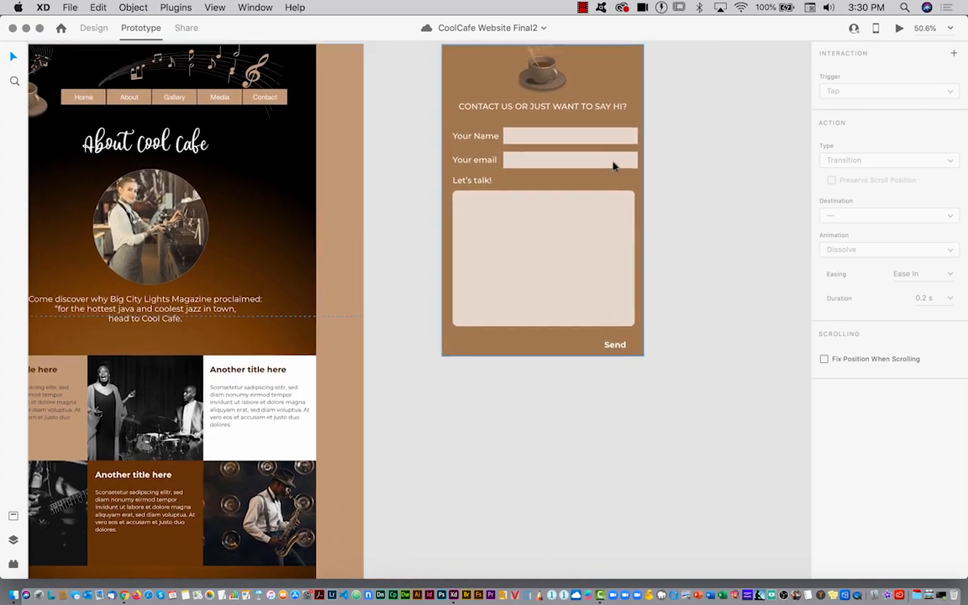
{"action": "scroll", "coordinate": [613, 166], "scroll_direction": "up", "scroll_amount": 3}
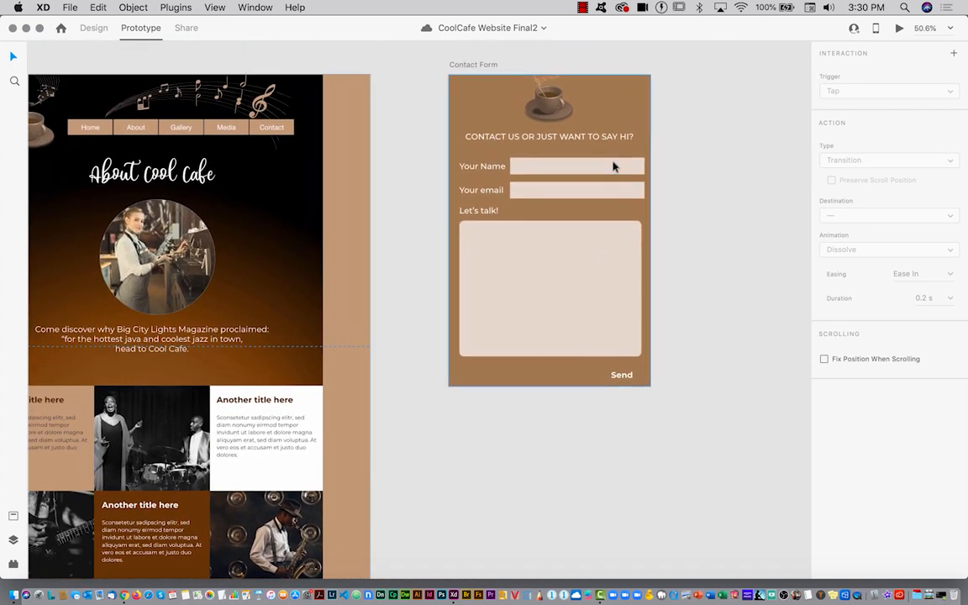
{"action": "left_click", "coordinate": [461, 104]}
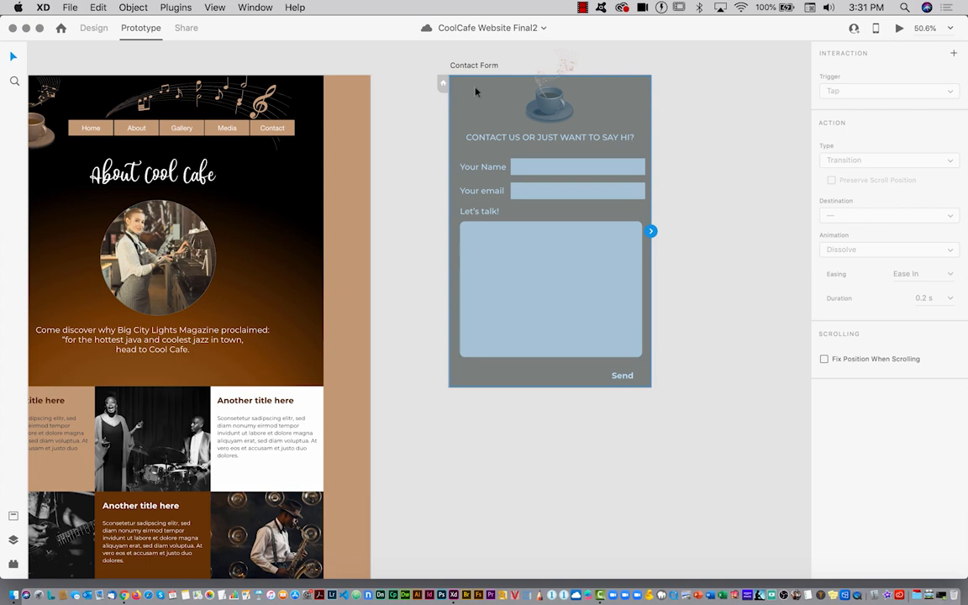
{"action": "left_click", "coordinate": [332, 165]}
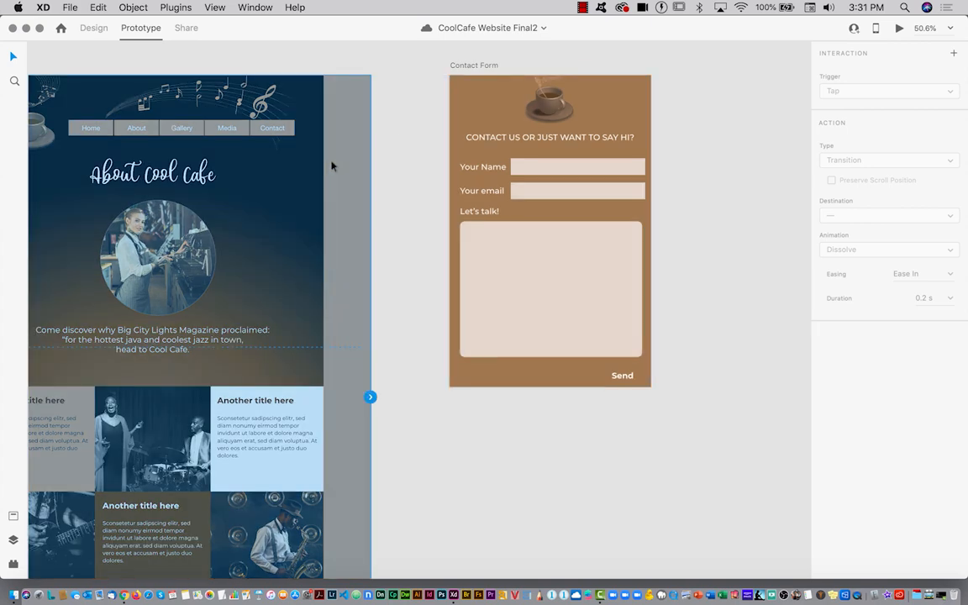
{"action": "scroll", "coordinate": [244, 219], "scroll_direction": "left", "scroll_amount": 5}
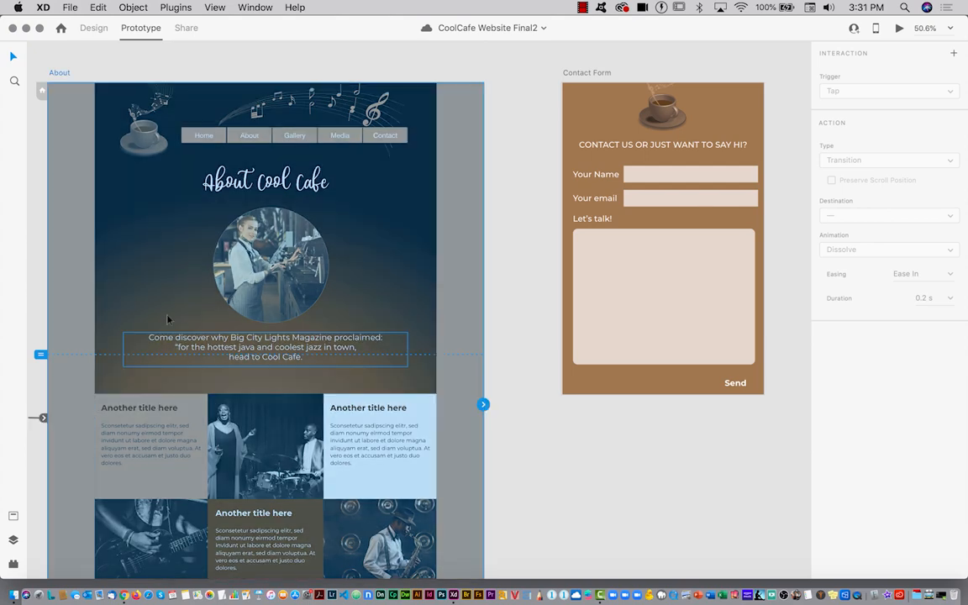
Step: Switch to design editing, preview the About artboard to check its visible page area, and close the preview
{"action": "left_click", "coordinate": [92, 28]}
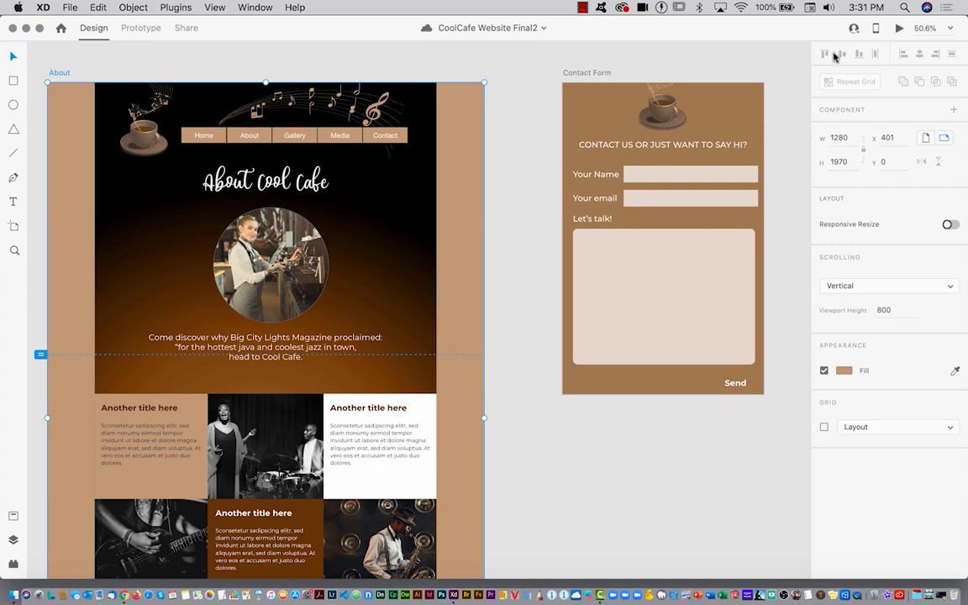
{"action": "left_click", "coordinate": [900, 30]}
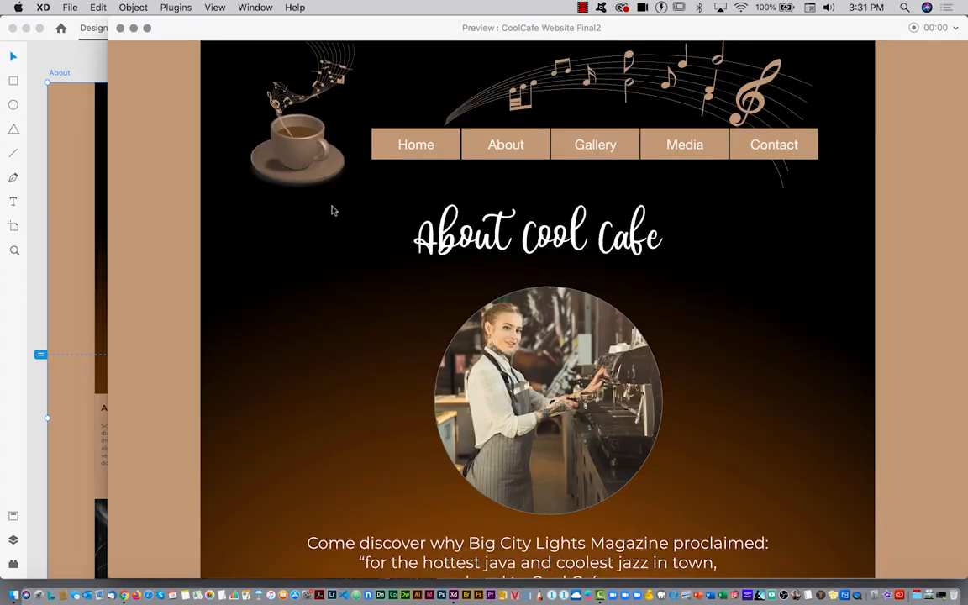
{"action": "left_click", "coordinate": [121, 28]}
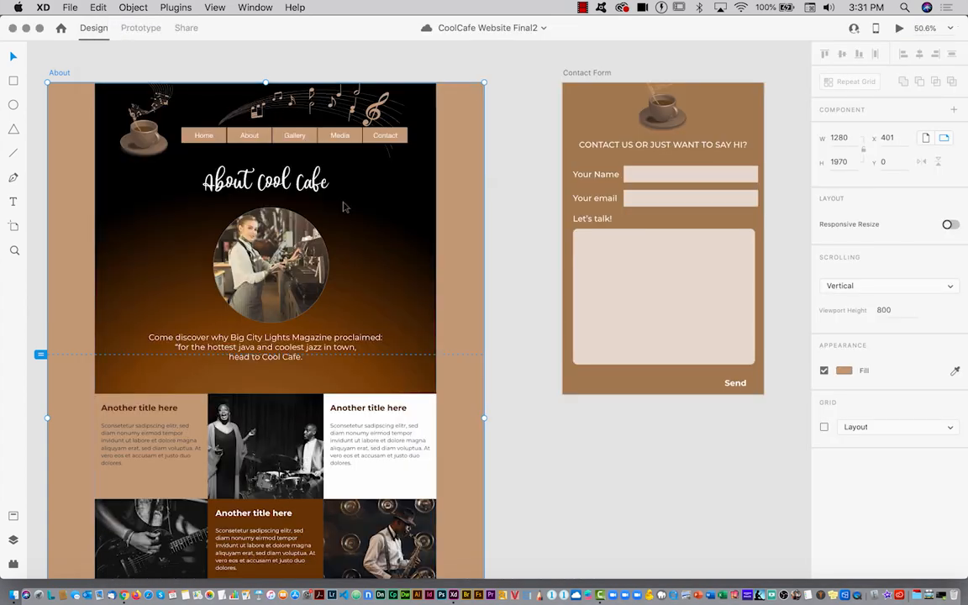
Step: Shorten the "Let's talk!" message box on the Contact Form artboard by raising its lower edge
{"action": "left_click", "coordinate": [594, 100]}
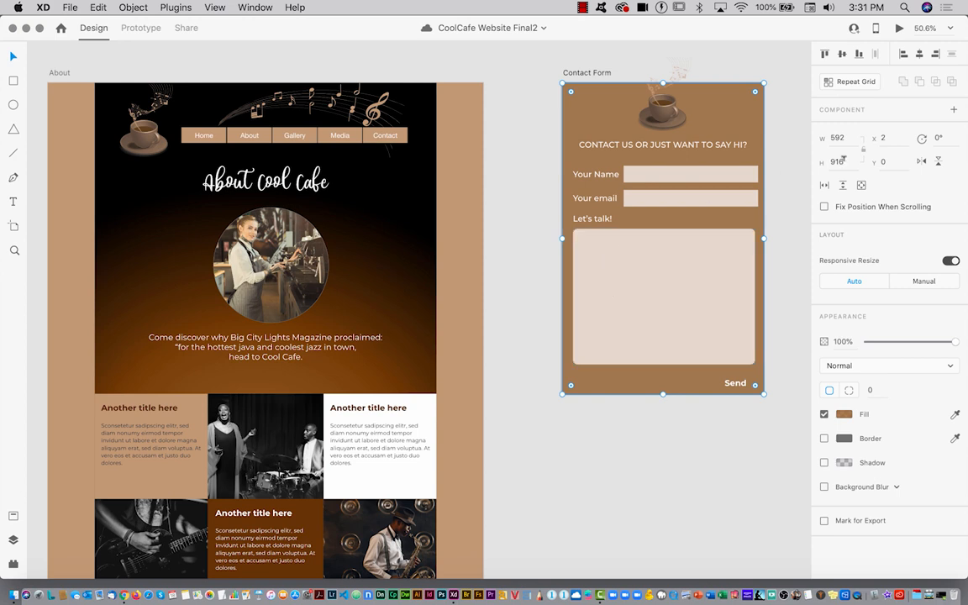
{"action": "left_click", "coordinate": [699, 273]}
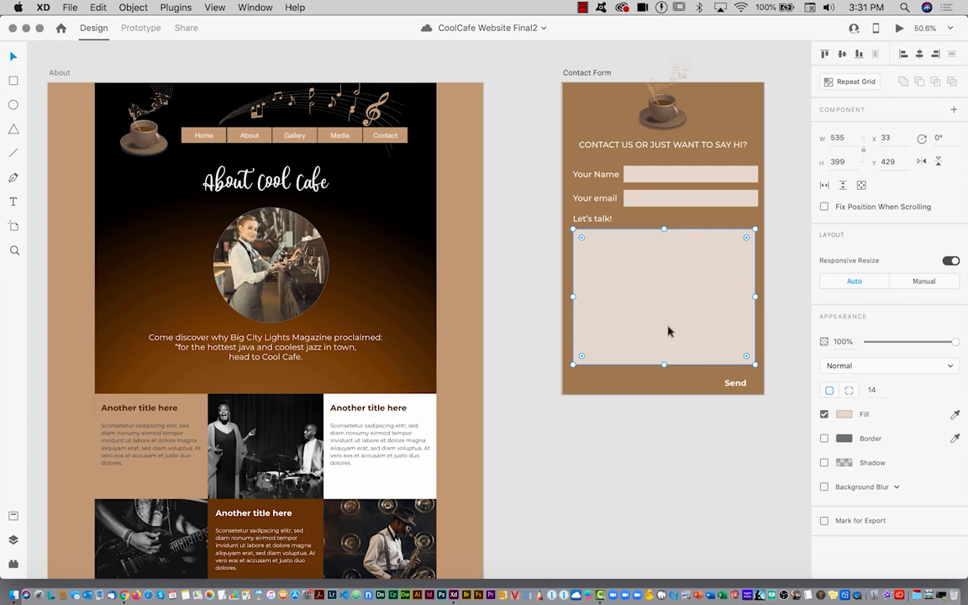
{"action": "left_click_drag", "start_coordinate": [664, 364], "coordinate": [662, 325]}
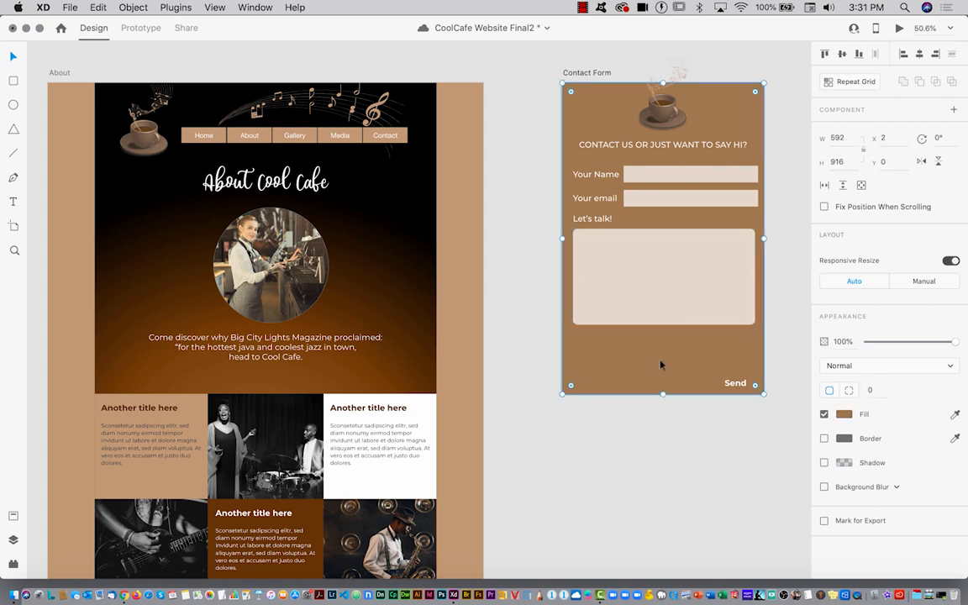
Step: Move the Send label up beneath the message box and shorten the form's brown background to a height of about 789
{"action": "left_click_drag", "start_coordinate": [737, 383], "coordinate": [731, 340]}
{"action": "left_click", "coordinate": [672, 380]}
{"action": "left_click_drag", "start_coordinate": [662, 394], "coordinate": [660, 351]}
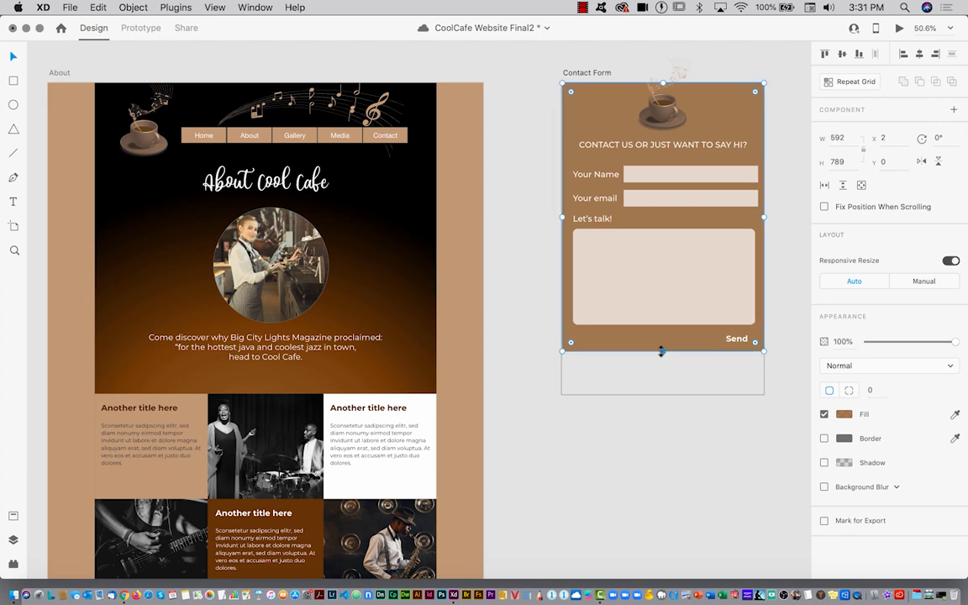
{"action": "left_click", "coordinate": [668, 451]}
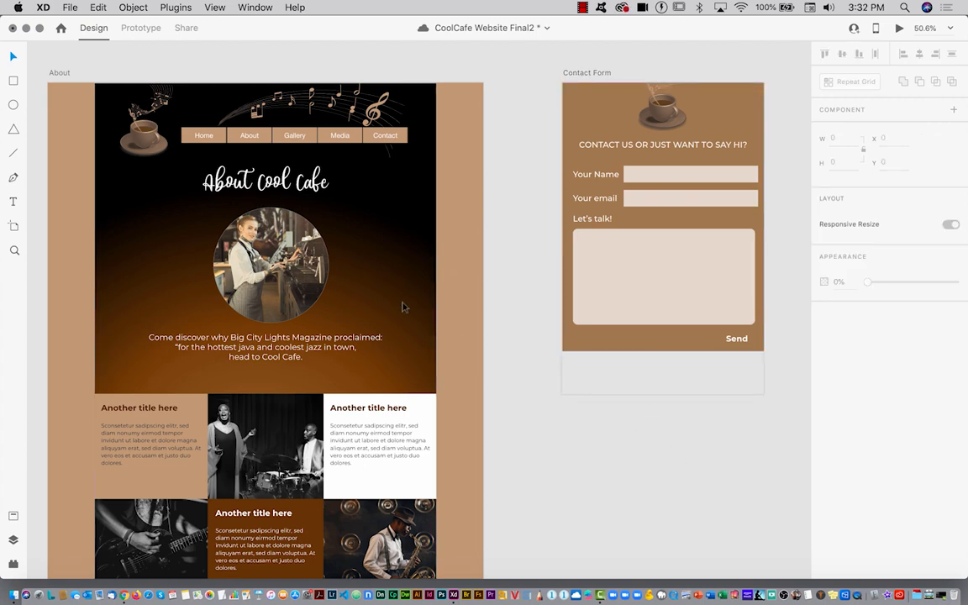
Step: Link the Contact Us button on the About artboard to the Contact Form artboard in prototype mode
{"action": "scroll", "coordinate": [403, 308], "scroll_direction": "down", "scroll_amount": 5}
{"action": "scroll", "coordinate": [403, 308], "scroll_direction": "down", "scroll_amount": 2}
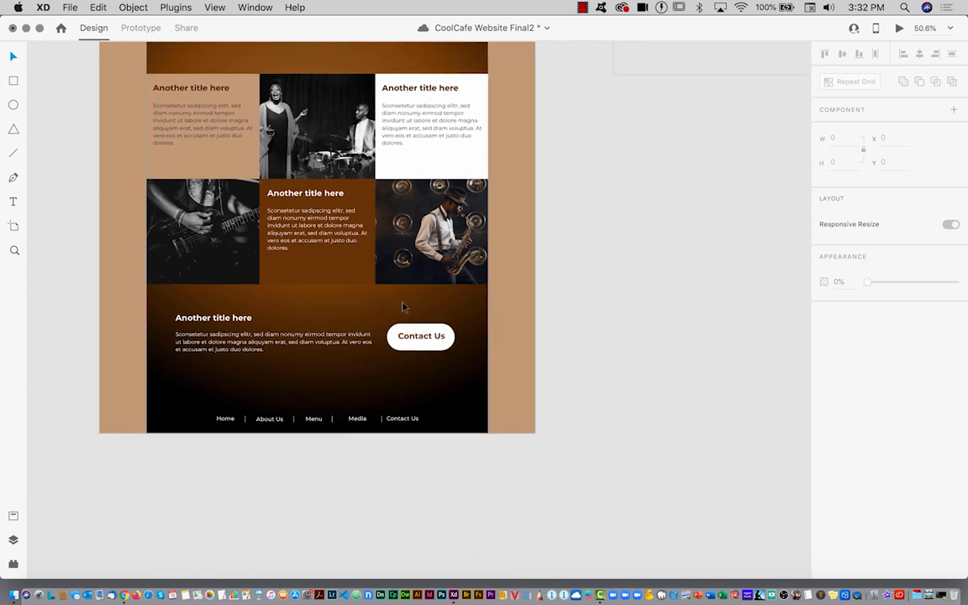
{"action": "left_click", "coordinate": [428, 344]}
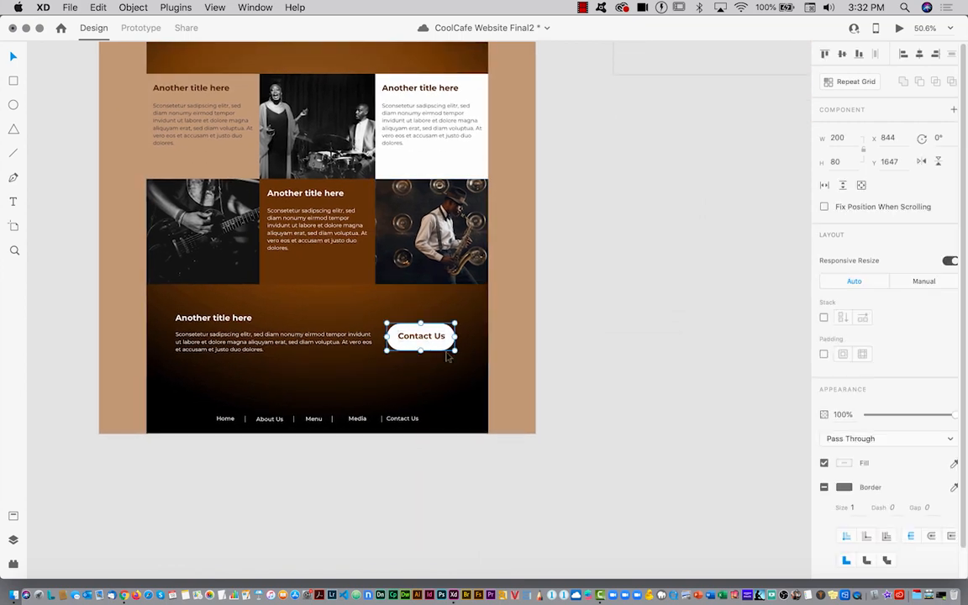
{"action": "left_click", "coordinate": [141, 28]}
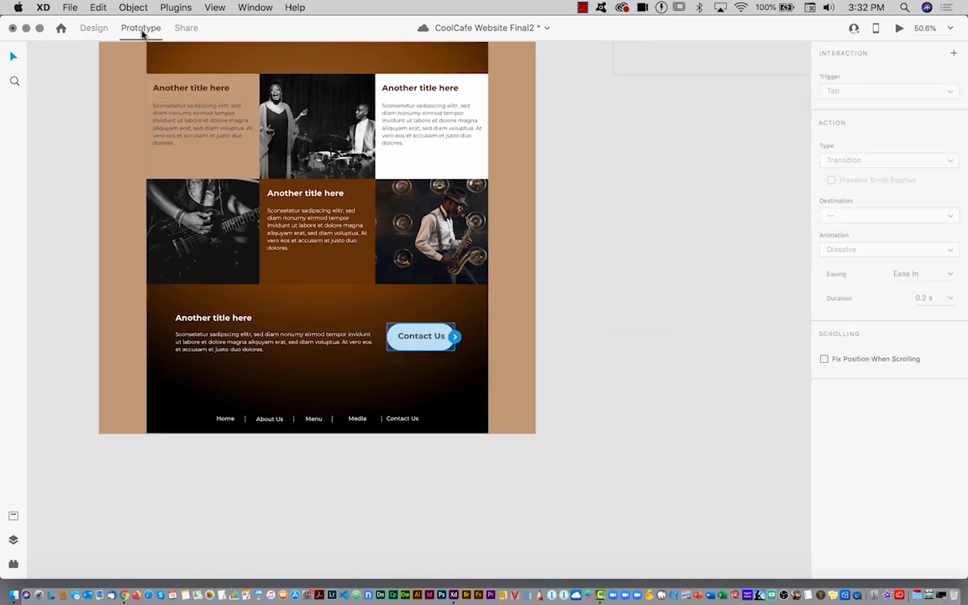
{"action": "scroll", "coordinate": [379, 210], "scroll_direction": "down", "scroll_amount": 3}
{"action": "scroll", "coordinate": [378, 210], "scroll_direction": "up", "scroll_amount": 4}
{"action": "scroll", "coordinate": [378, 210], "scroll_direction": "right", "scroll_amount": 2}
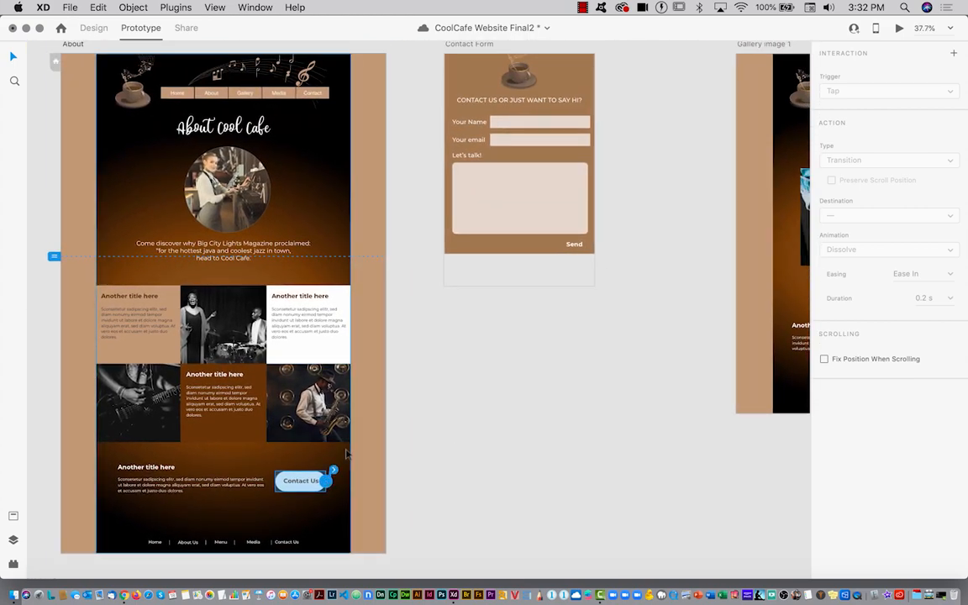
{"action": "left_click_drag", "start_coordinate": [334, 471], "coordinate": [497, 244]}
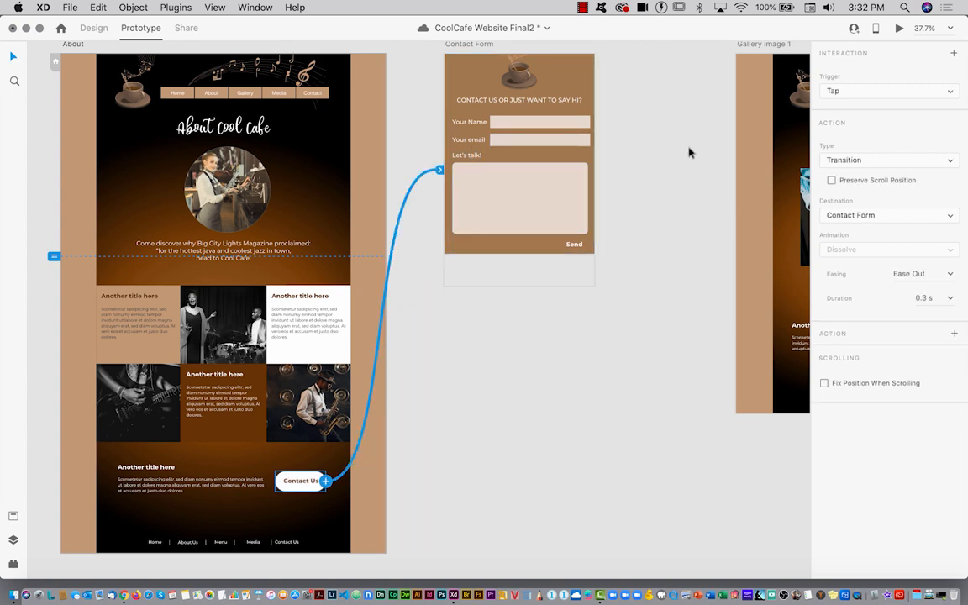
Step: Change the Contact Us link's action type to Overlay and try repositioning the overlay on the About artboard
{"action": "left_click", "coordinate": [839, 166]}
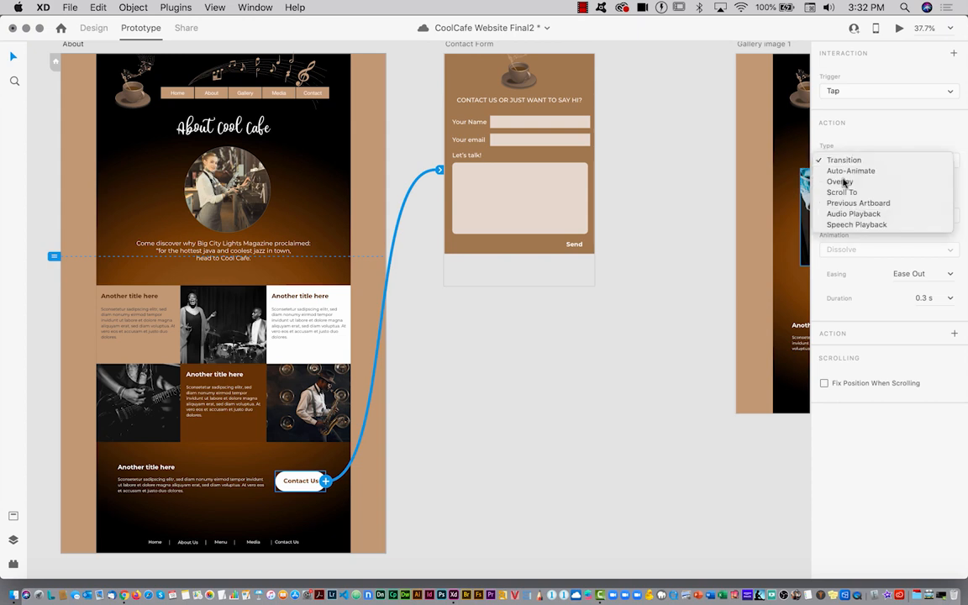
{"action": "left_click", "coordinate": [844, 182]}
{"action": "scroll", "coordinate": [618, 281], "scroll_direction": "left", "scroll_amount": 5}
{"action": "scroll", "coordinate": [618, 281], "scroll_direction": "up", "scroll_amount": 3}
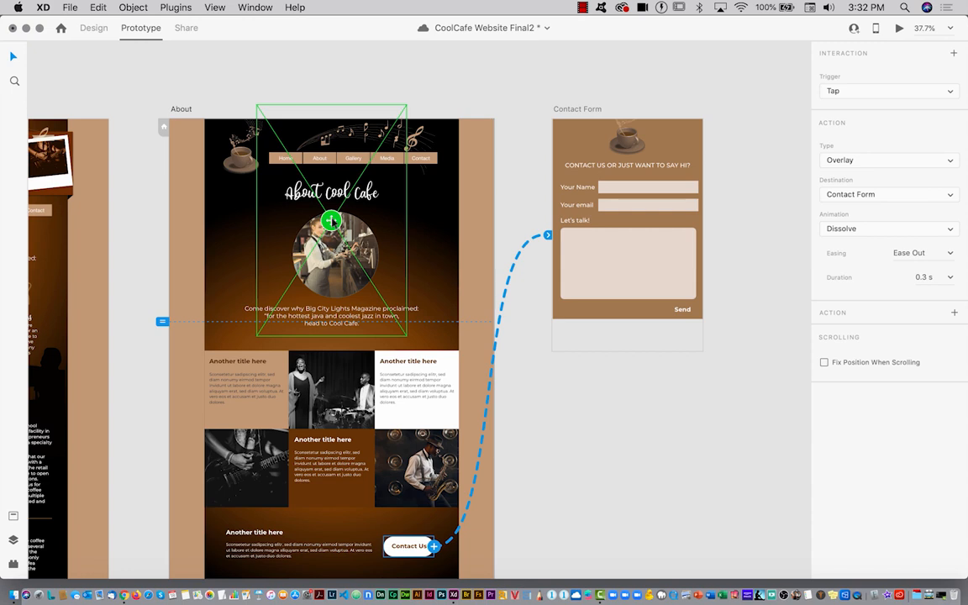
{"action": "left_click_drag", "start_coordinate": [332, 221], "coordinate": [332, 275]}
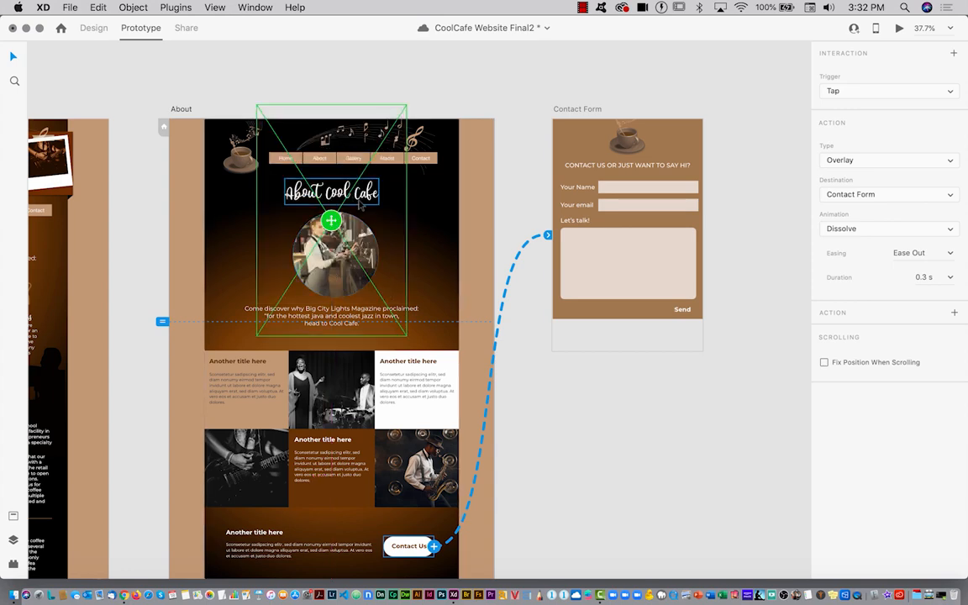
Step: Preview the About page, test its Contact Us button, close the preview, and deselect the button
{"action": "left_click", "coordinate": [899, 30]}
{"action": "scroll", "coordinate": [672, 287], "scroll_direction": "down", "scroll_amount": 10}
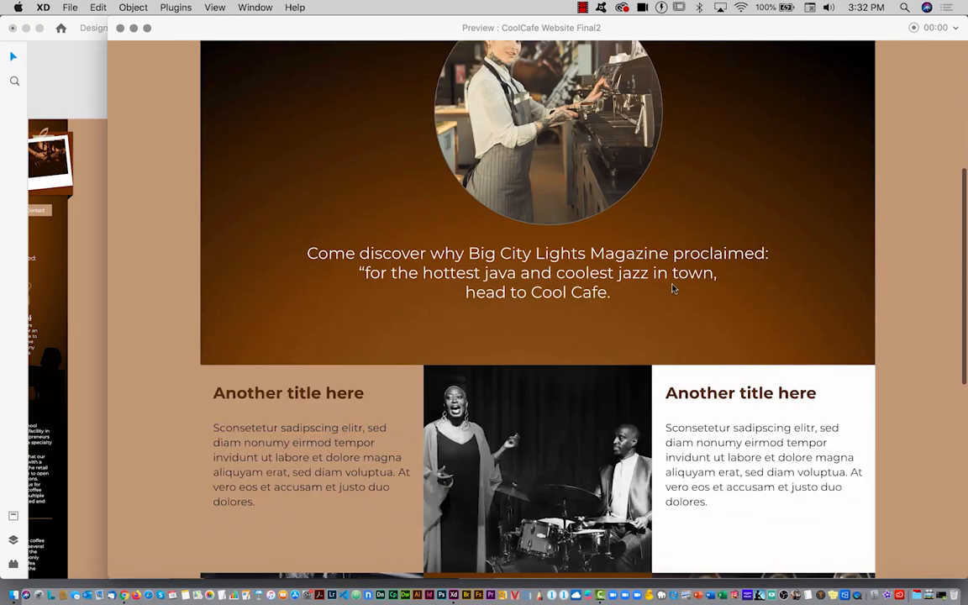
{"action": "scroll", "coordinate": [673, 288], "scroll_direction": "down", "scroll_amount": 5}
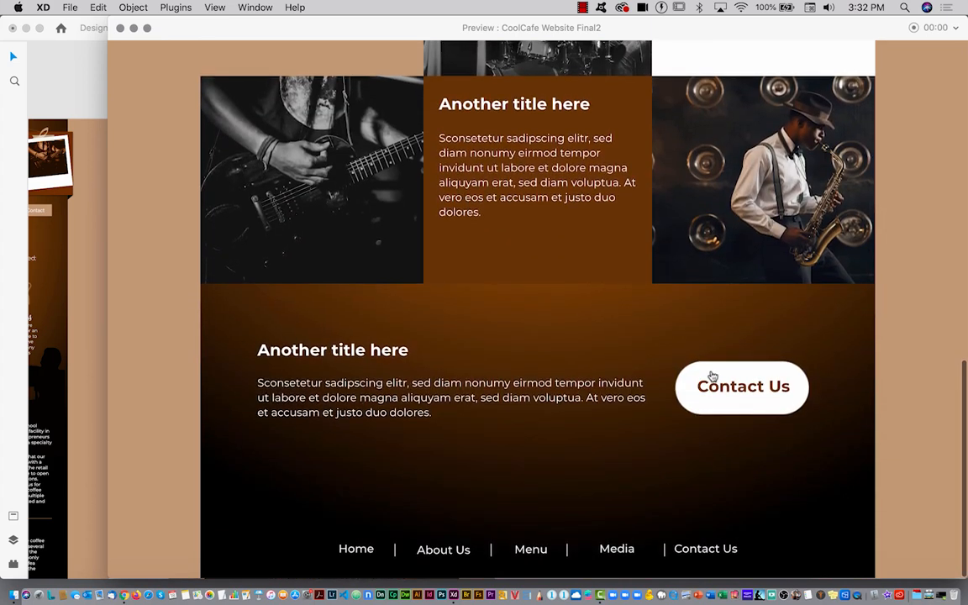
{"action": "left_click", "coordinate": [712, 376]}
{"action": "left_click", "coordinate": [119, 29]}
{"action": "left_click", "coordinate": [580, 439]}
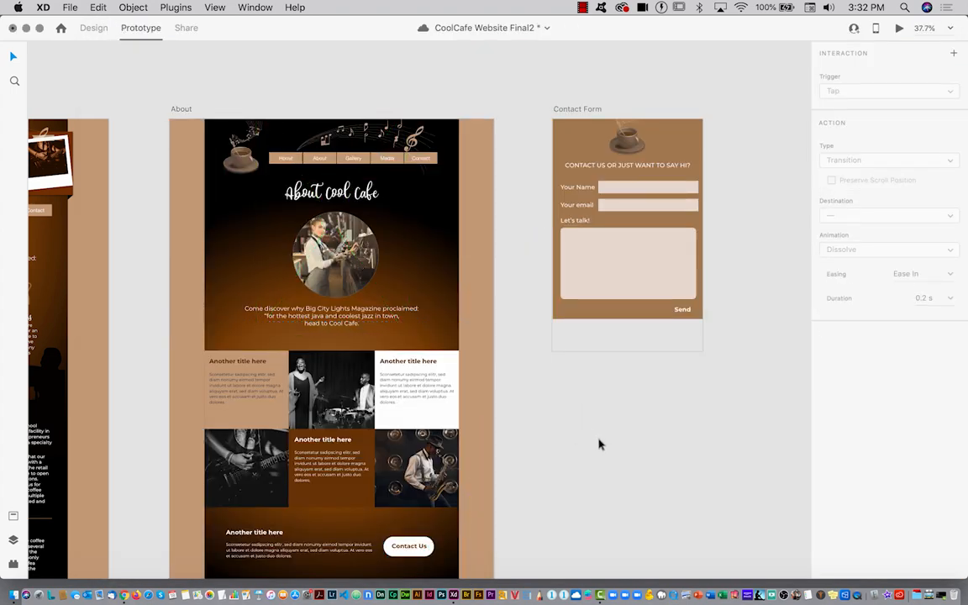
Step: Examine the Contact, Thanks and Gallery artboards, including the Home and About navigation buttons on Gallery image 1
{"action": "scroll", "coordinate": [599, 444], "scroll_direction": "down", "scroll_amount": 15}
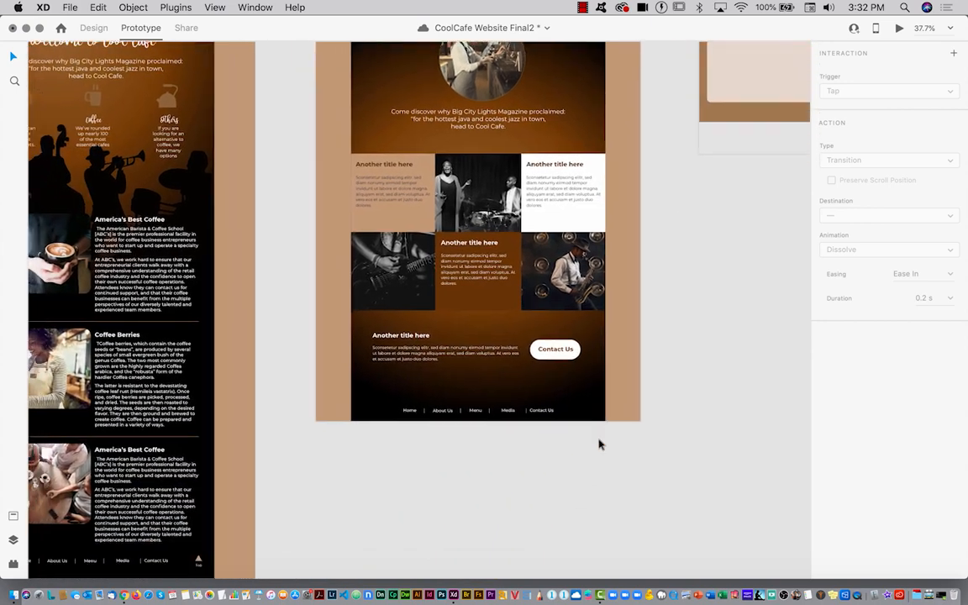
{"action": "scroll", "coordinate": [599, 444], "scroll_direction": "down", "scroll_amount": 5}
{"action": "scroll", "coordinate": [599, 445], "scroll_direction": "right", "scroll_amount": 10}
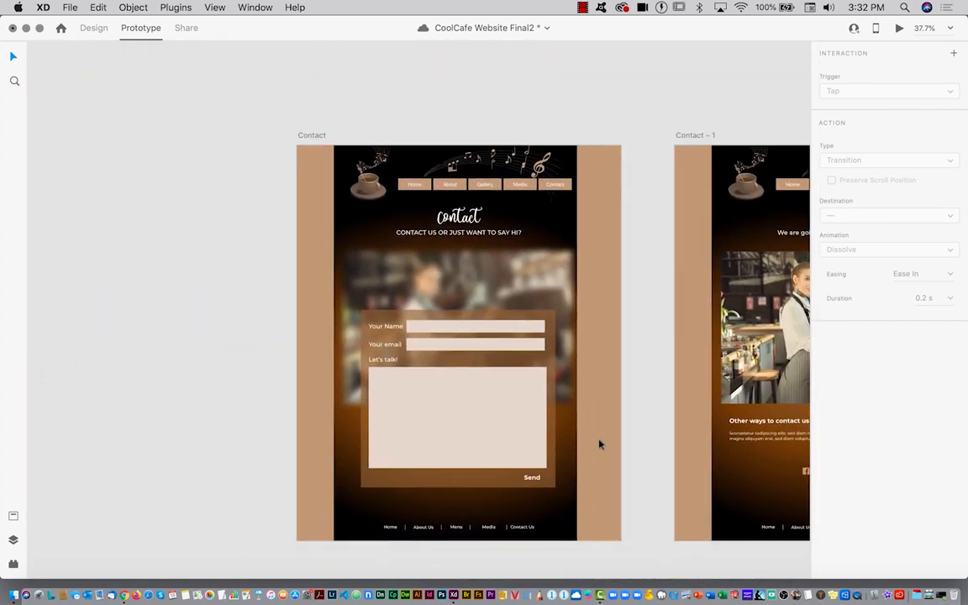
{"action": "scroll", "coordinate": [600, 445], "scroll_direction": "right", "scroll_amount": 4}
{"action": "scroll", "coordinate": [600, 445], "scroll_direction": "down", "scroll_amount": 12}
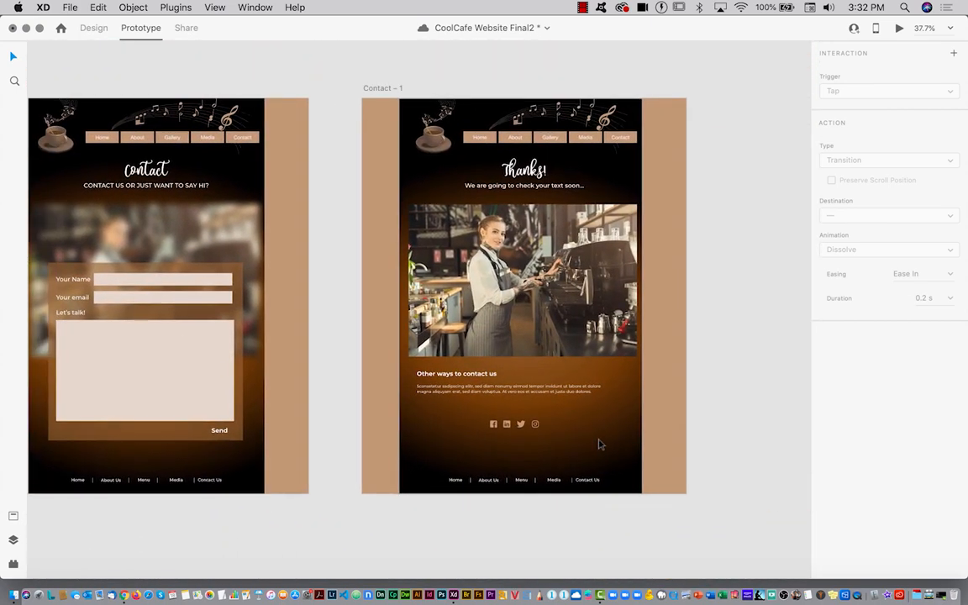
{"action": "scroll", "coordinate": [600, 445], "scroll_direction": "down", "scroll_amount": 7}
{"action": "scroll", "coordinate": [600, 444], "scroll_direction": "left", "scroll_amount": 3}
{"action": "scroll", "coordinate": [599, 444], "scroll_direction": "up", "scroll_amount": 1}
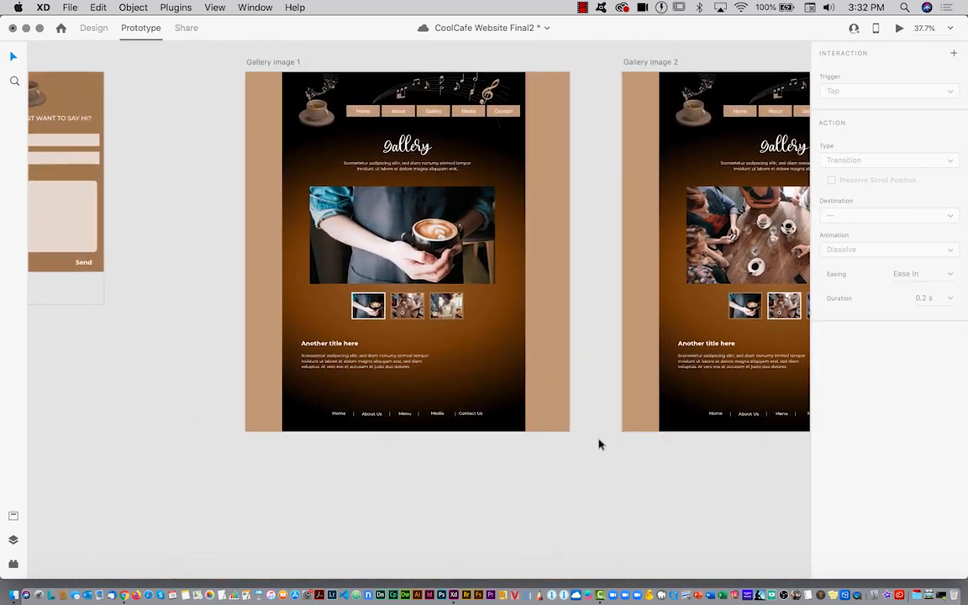
{"action": "left_click", "coordinate": [367, 114]}
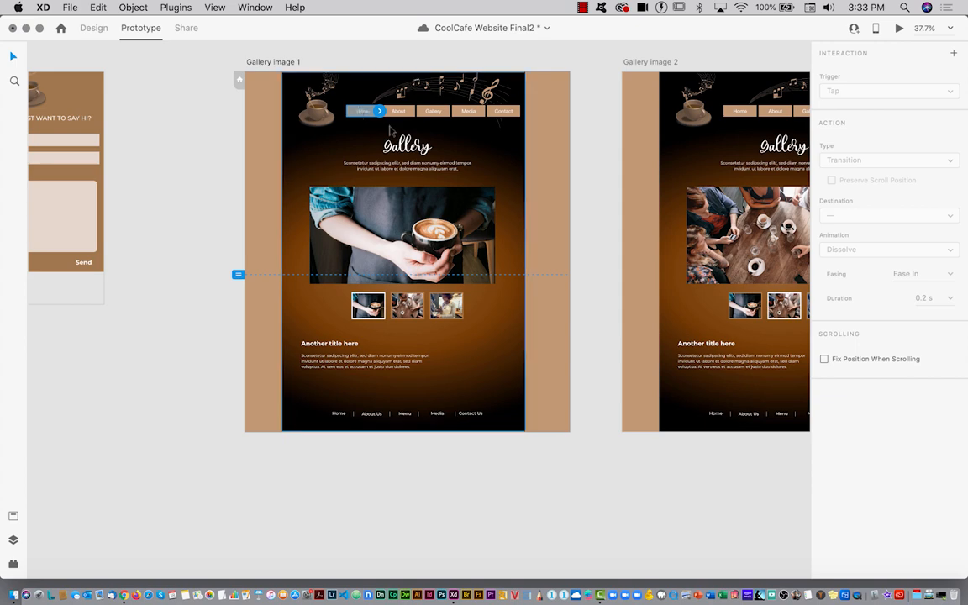
{"action": "left_click", "coordinate": [398, 111]}
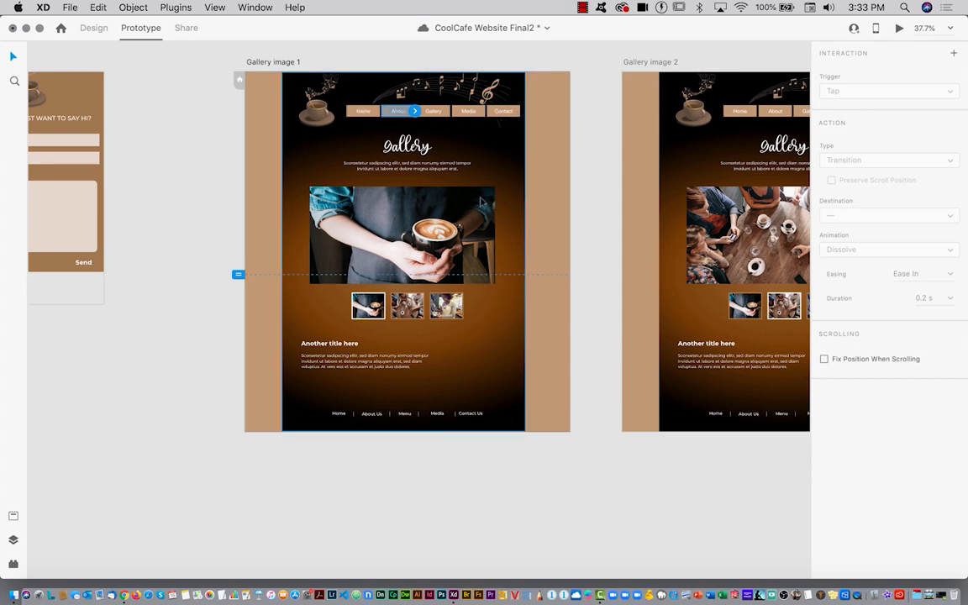
{"action": "left_click", "coordinate": [360, 200]}
Step: Link the second and third thumbnails on Gallery image 1 to the Gallery image 2 and Gallery image 3 artboards using Transition actions
{"action": "scroll", "coordinate": [400, 225], "scroll_direction": "up", "scroll_amount": 3}
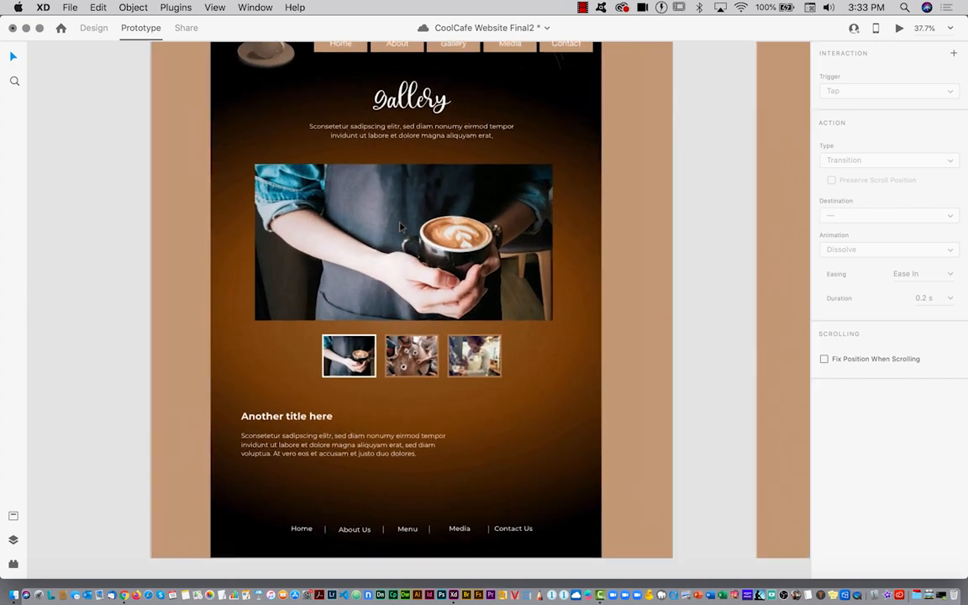
{"action": "left_click", "coordinate": [69, 375]}
{"action": "left_click", "coordinate": [412, 358]}
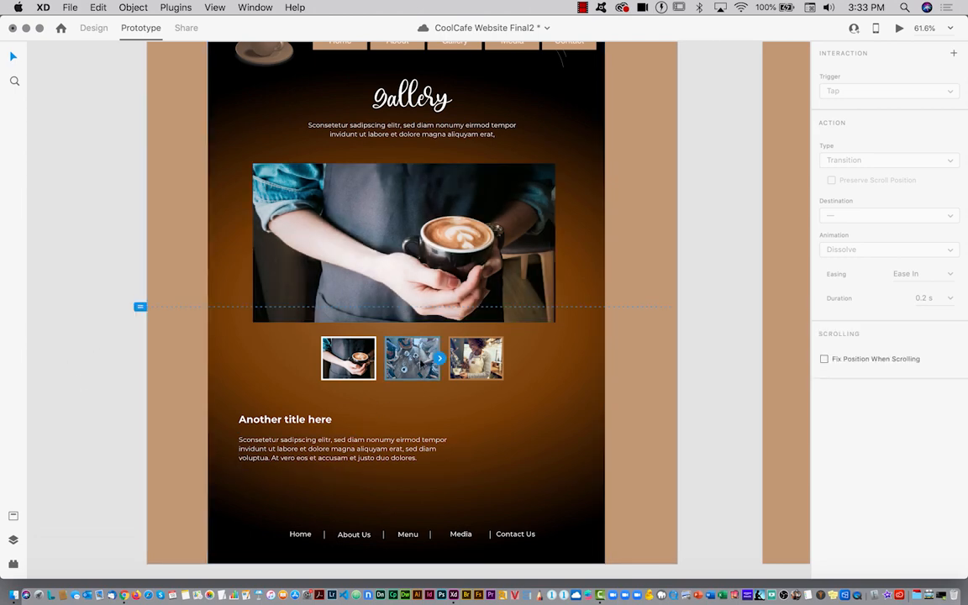
{"action": "scroll", "coordinate": [512, 406], "scroll_direction": "right", "scroll_amount": 10}
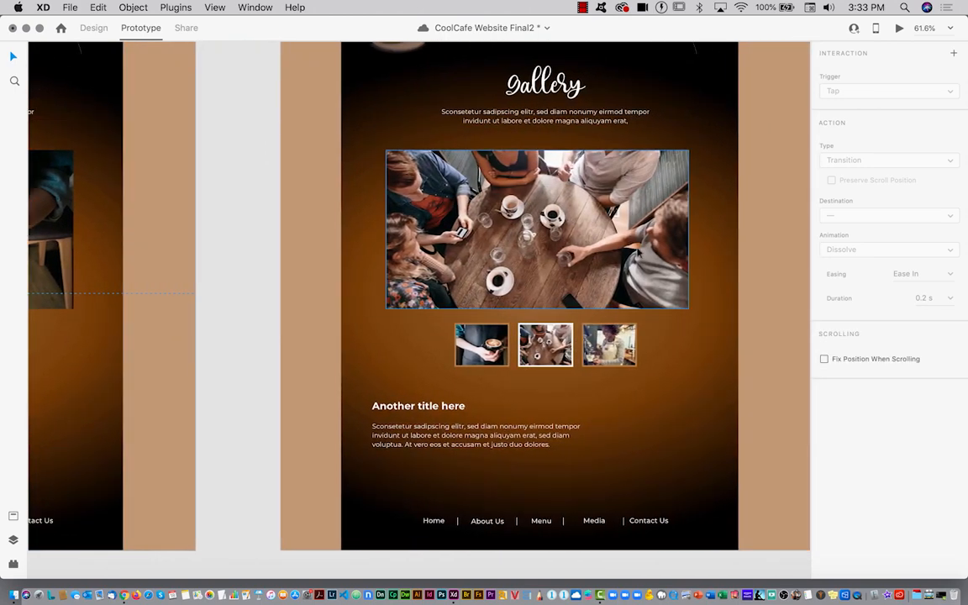
{"action": "scroll", "coordinate": [355, 352], "scroll_direction": "left", "scroll_amount": 10}
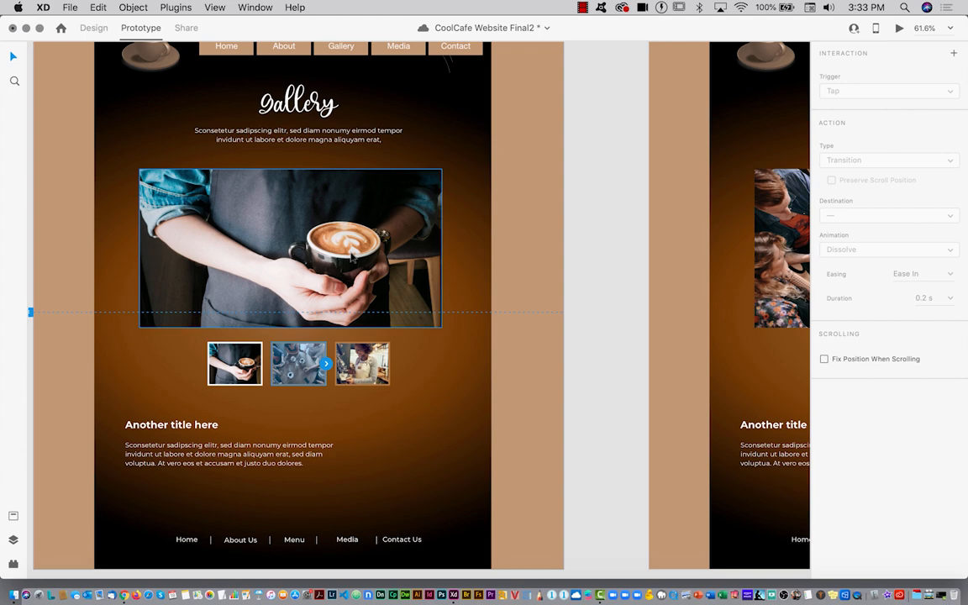
{"action": "scroll", "coordinate": [351, 257], "scroll_direction": "down", "scroll_amount": 5}
{"action": "scroll", "coordinate": [347, 260], "scroll_direction": "right", "scroll_amount": 3}
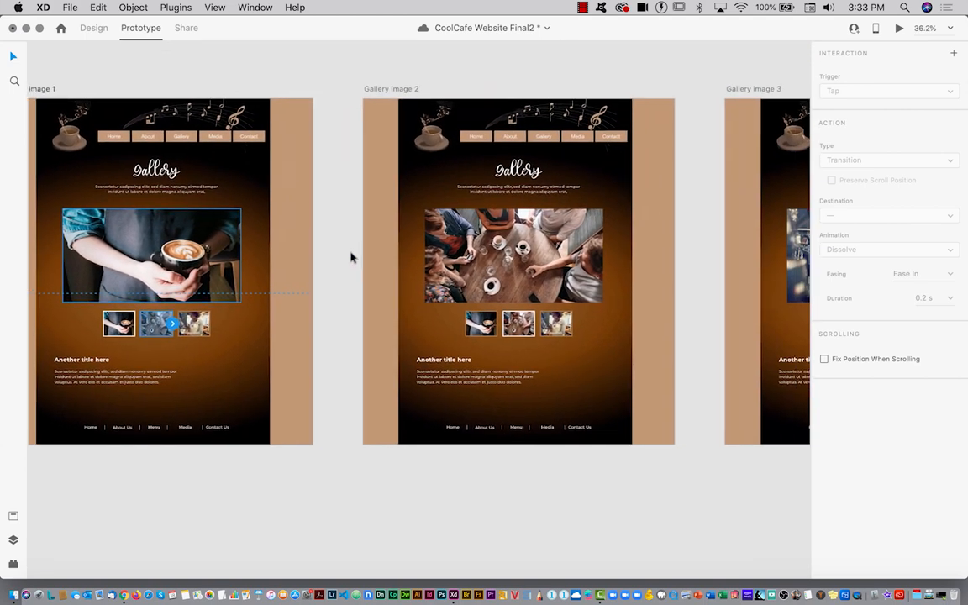
{"action": "scroll", "coordinate": [348, 259], "scroll_direction": "down", "scroll_amount": 3}
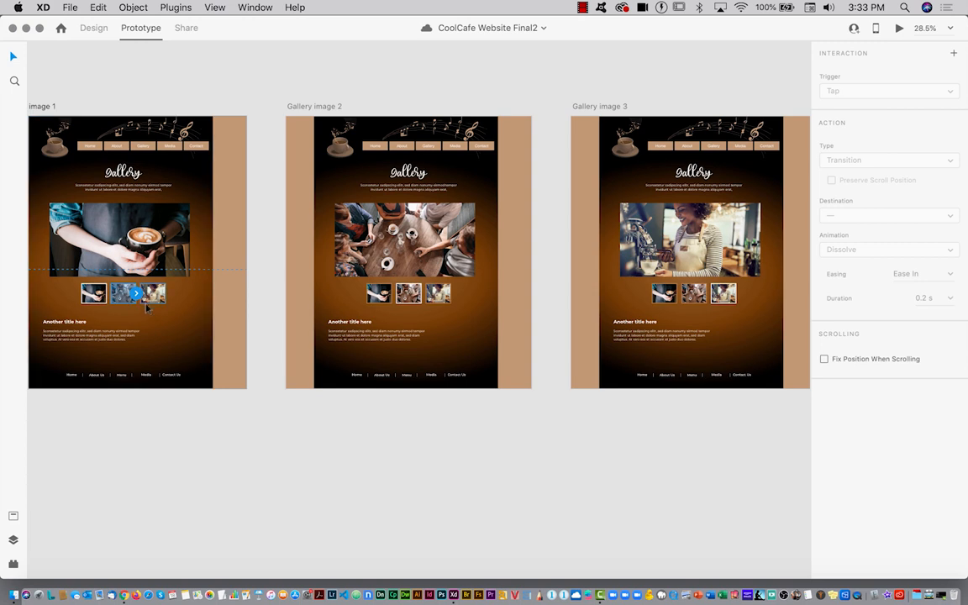
{"action": "left_click_drag", "start_coordinate": [136, 293], "coordinate": [374, 239]}
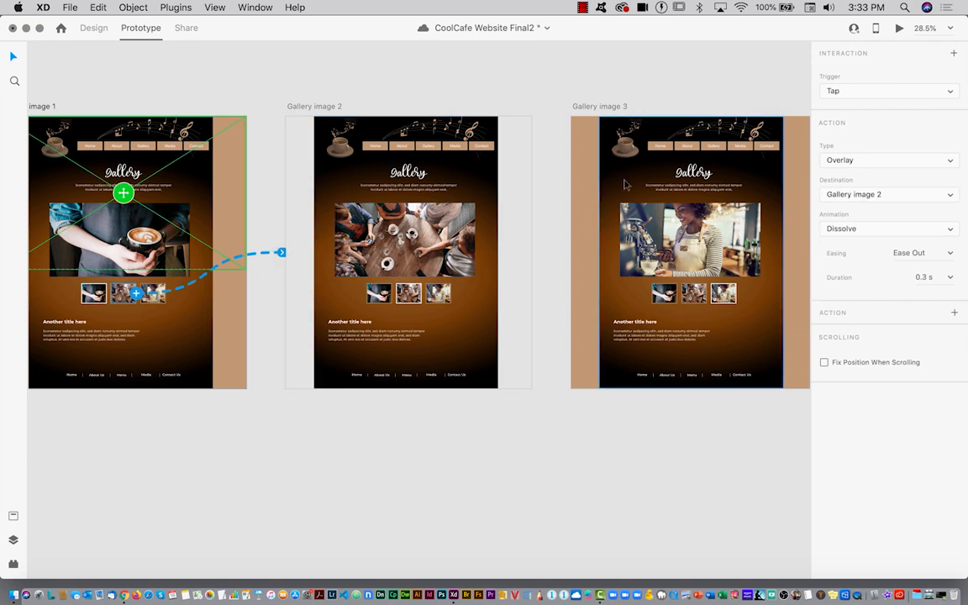
{"action": "left_click", "coordinate": [852, 162]}
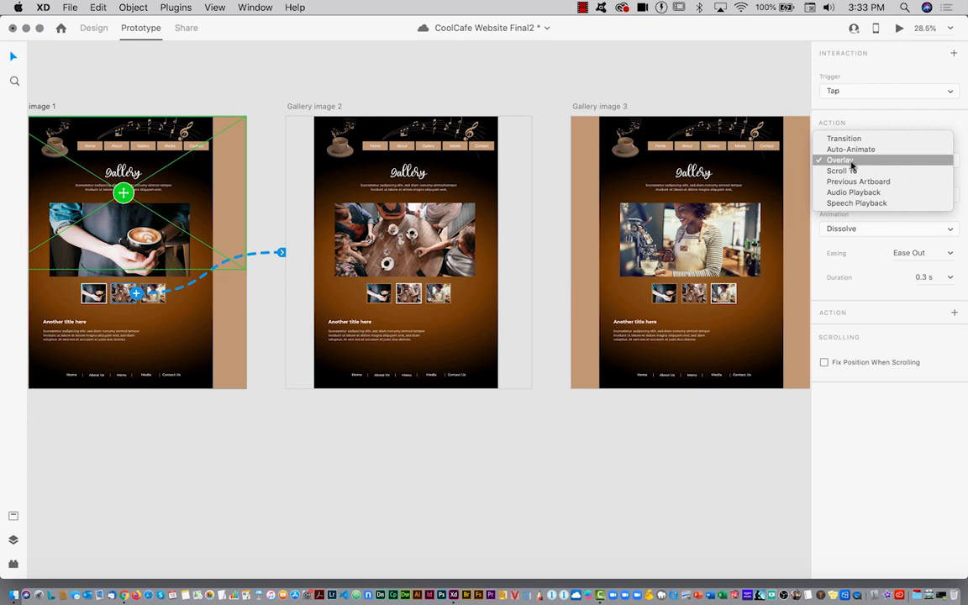
{"action": "left_click", "coordinate": [866, 139]}
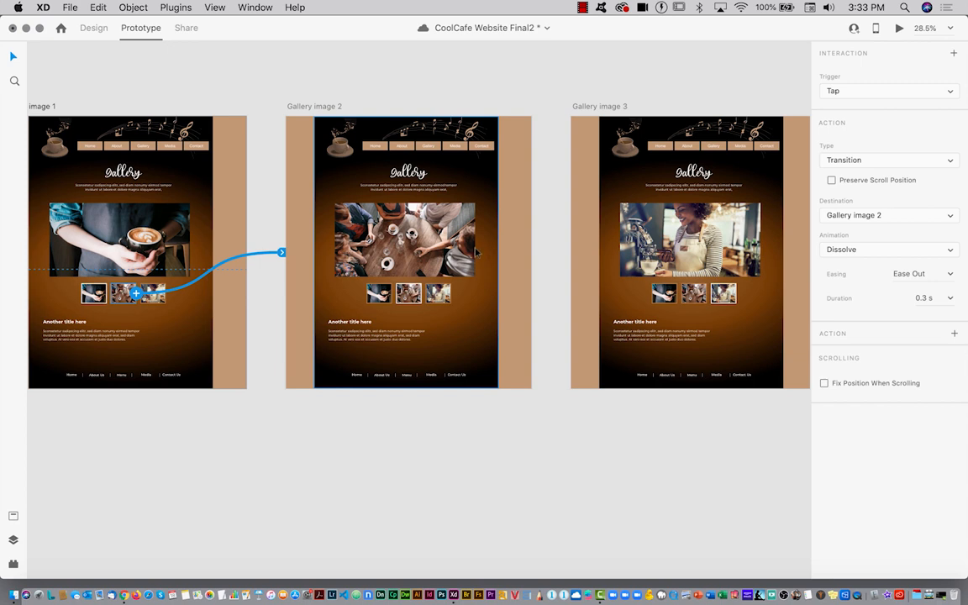
{"action": "left_click", "coordinate": [157, 303]}
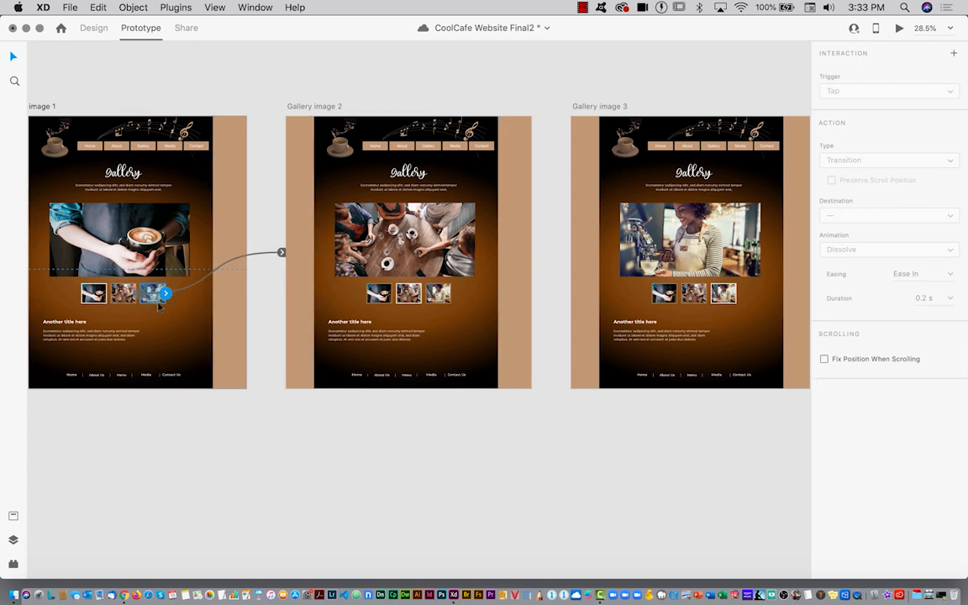
{"action": "left_click_drag", "start_coordinate": [166, 293], "coordinate": [589, 218]}
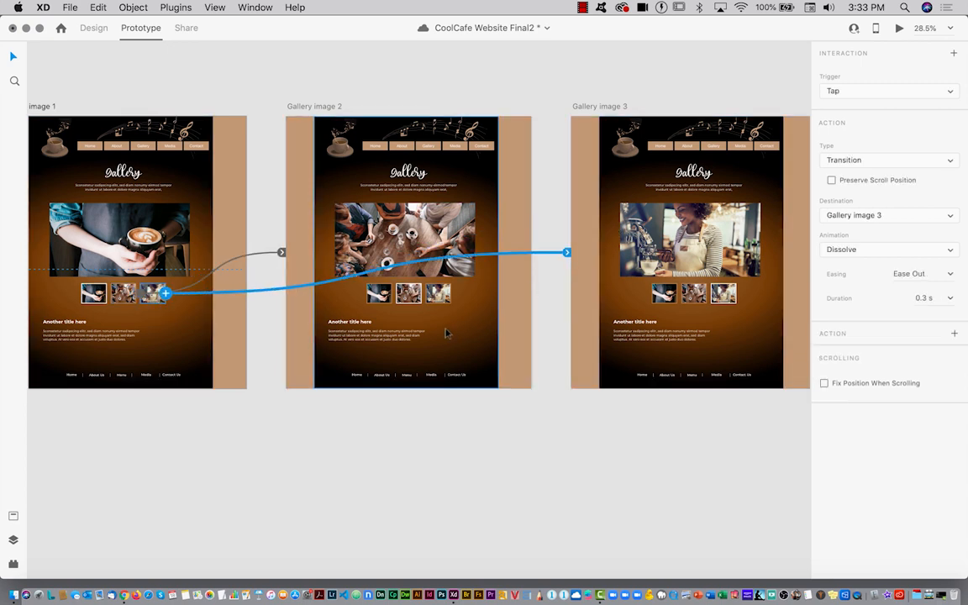
Step: Link the first thumbnail on Gallery image 2 to Gallery image 1 and its third thumbnail to Gallery image 3
{"action": "left_click", "coordinate": [379, 293]}
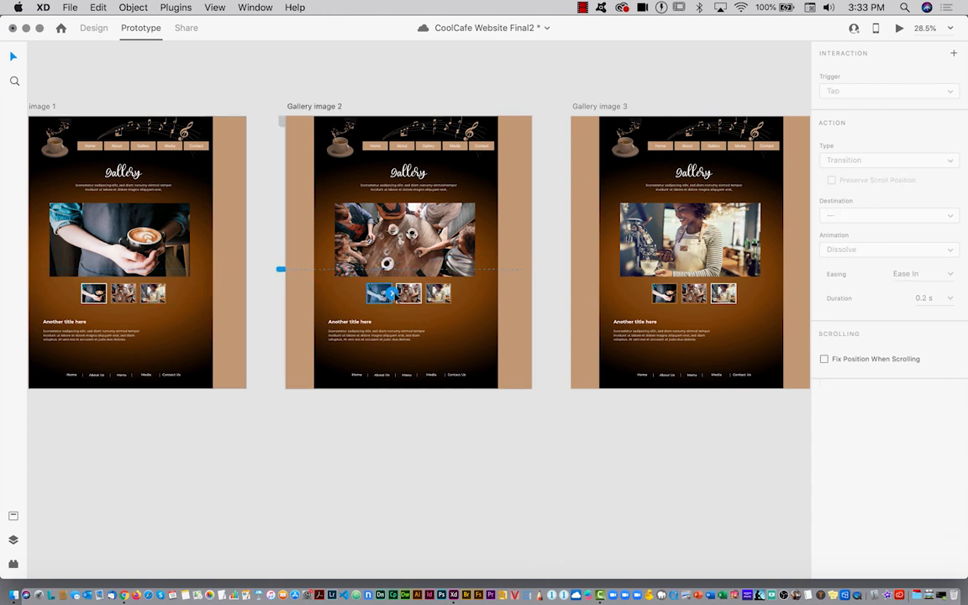
{"action": "left_click_drag", "start_coordinate": [392, 292], "coordinate": [216, 260]}
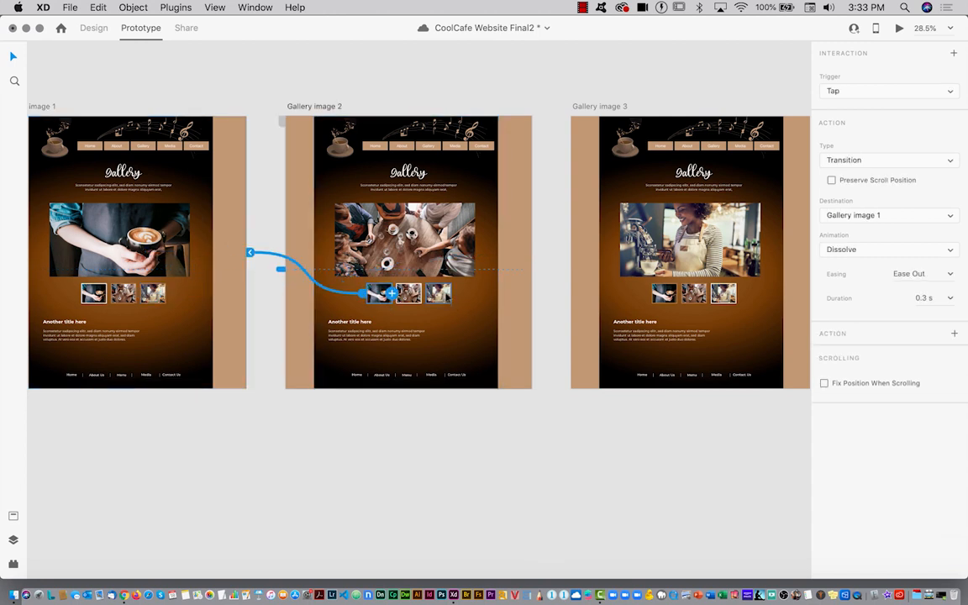
{"action": "left_click", "coordinate": [451, 294]}
{"action": "left_click_drag", "start_coordinate": [451, 294], "coordinate": [198, 235]}
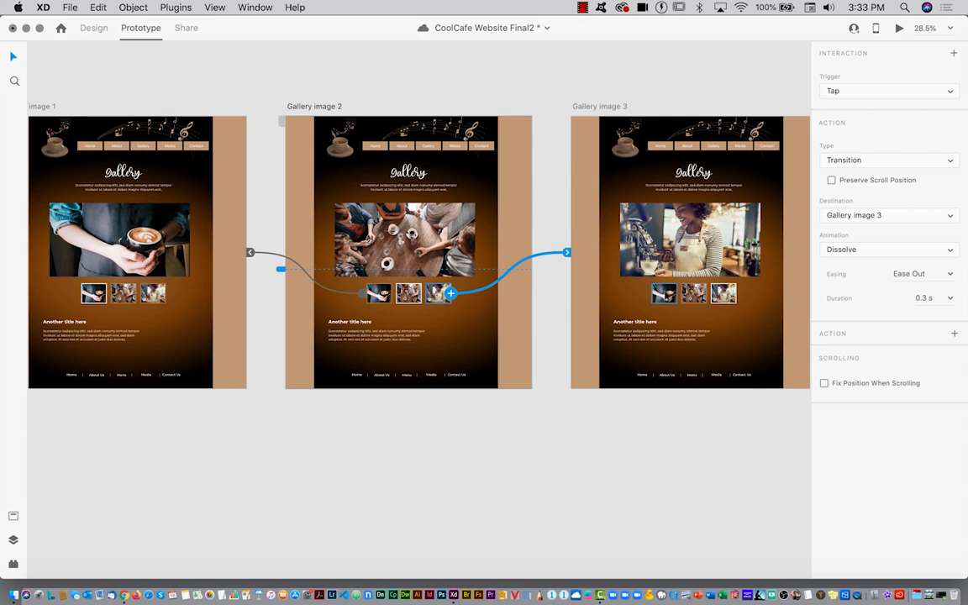
Step: Link the first thumbnail on Gallery image 3 to Gallery image 1 and its second thumbnail to Gallery image 2
{"action": "left_click", "coordinate": [664, 293]}
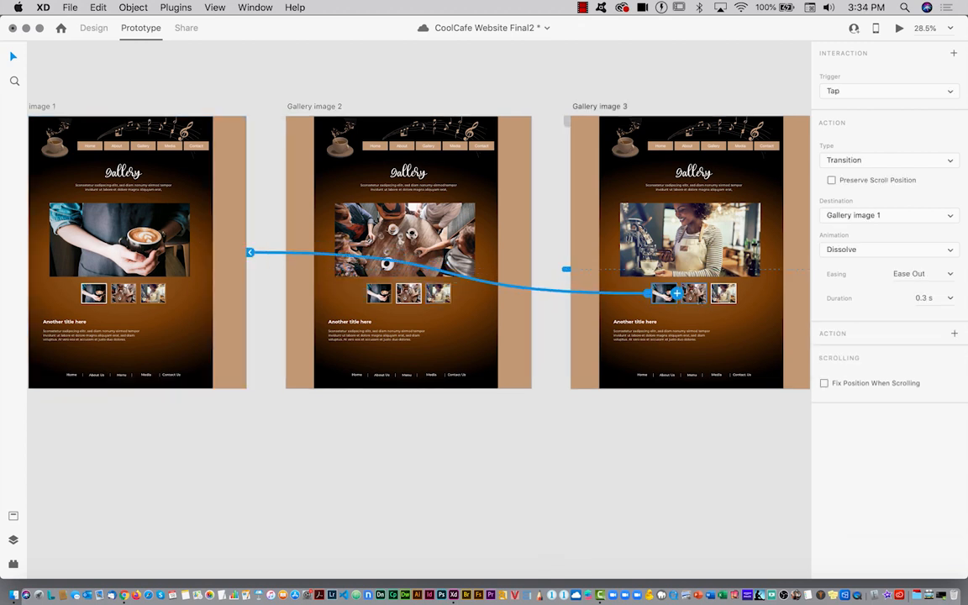
{"action": "left_click", "coordinate": [707, 293]}
{"action": "left_click_drag", "start_coordinate": [707, 293], "coordinate": [396, 215]}
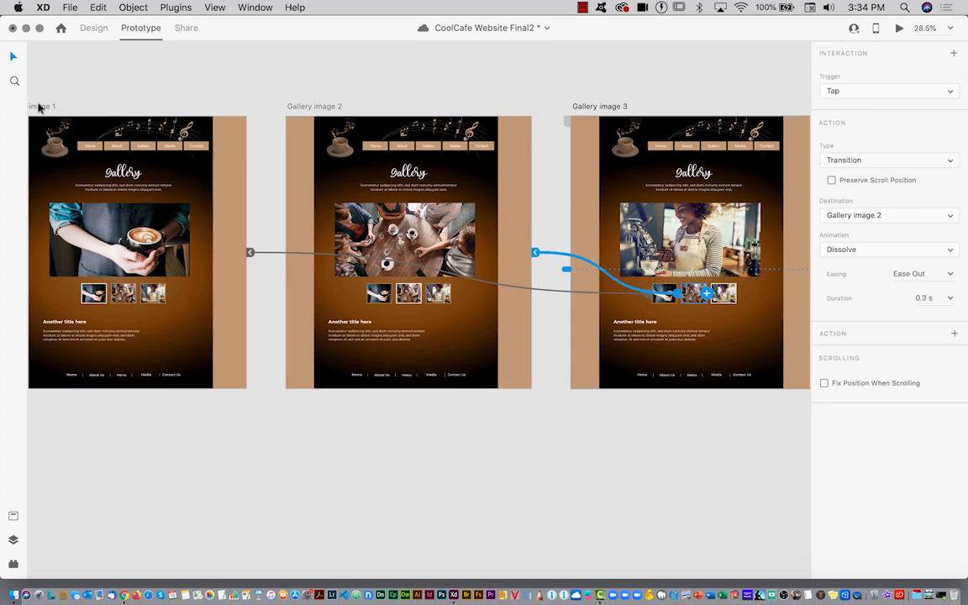
Step: Preview from Gallery image 1, test the second and third thumbnail links while checking the scroll position, and close the preview
{"action": "left_click", "coordinate": [37, 107]}
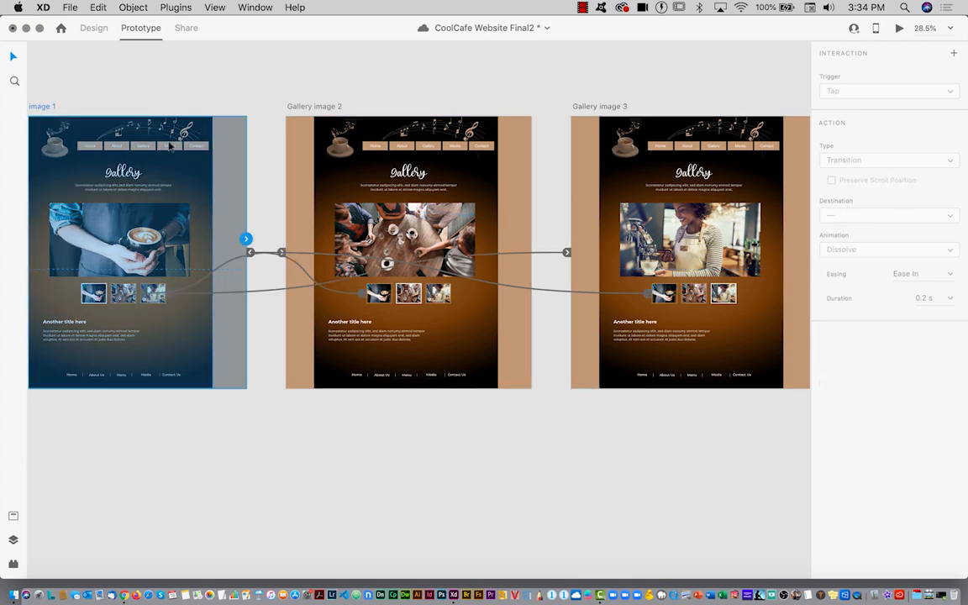
{"action": "left_click", "coordinate": [900, 28]}
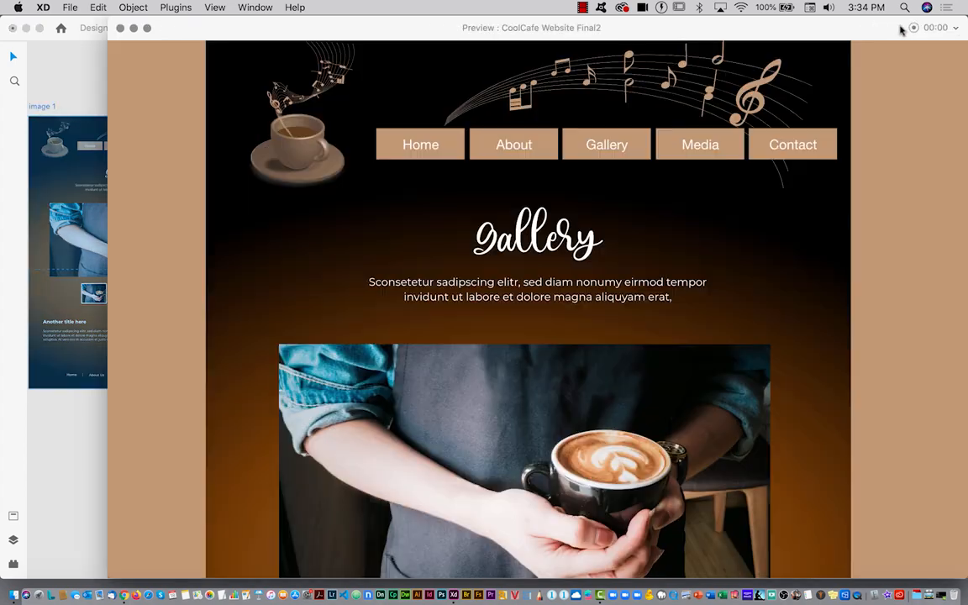
{"action": "scroll", "coordinate": [698, 210], "scroll_direction": "down", "scroll_amount": 2}
{"action": "scroll", "coordinate": [698, 210], "scroll_direction": "down", "scroll_amount": 5}
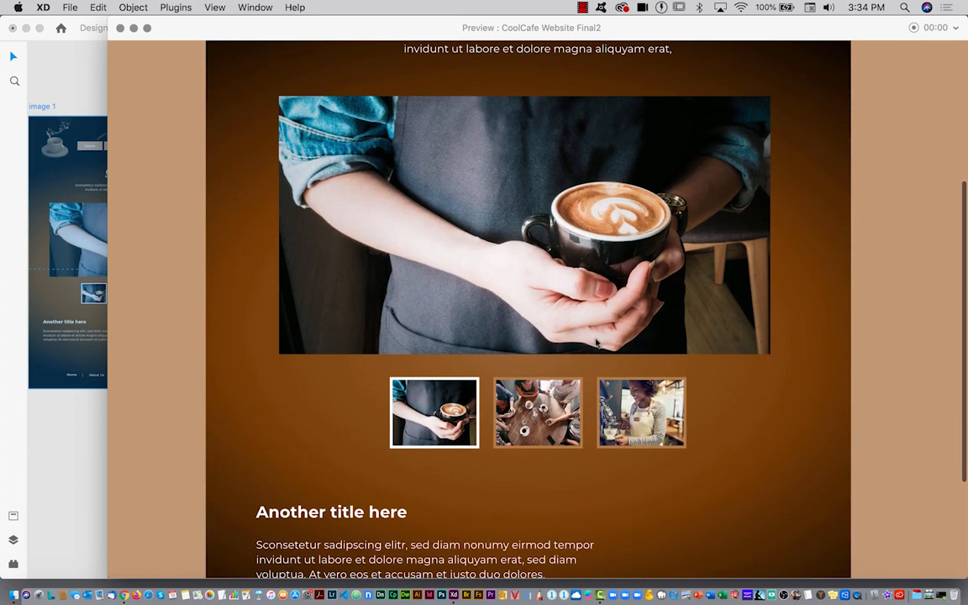
{"action": "left_click", "coordinate": [545, 412]}
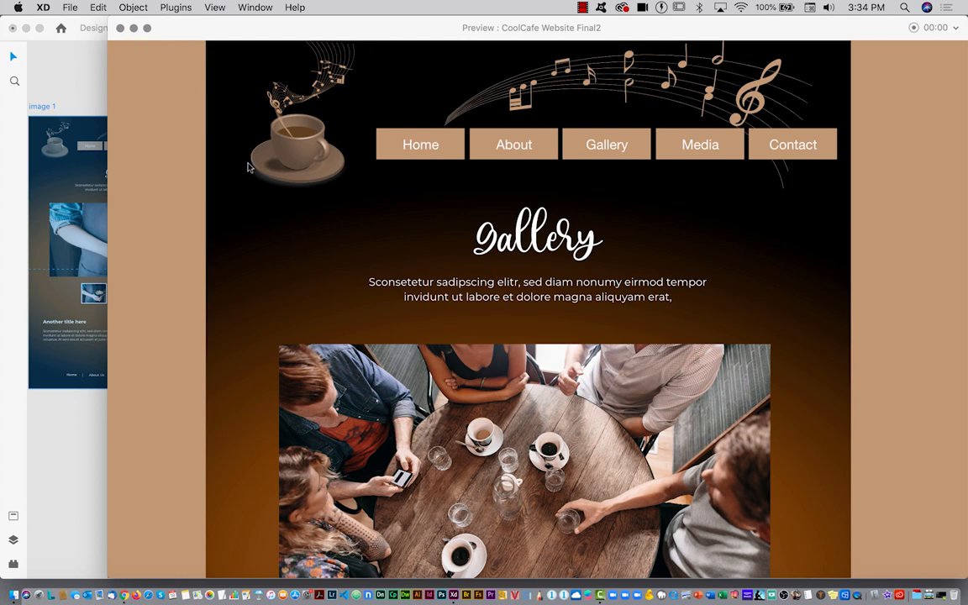
{"action": "scroll", "coordinate": [299, 246], "scroll_direction": "down", "scroll_amount": 4}
{"action": "scroll", "coordinate": [299, 246], "scroll_direction": "up", "scroll_amount": 4}
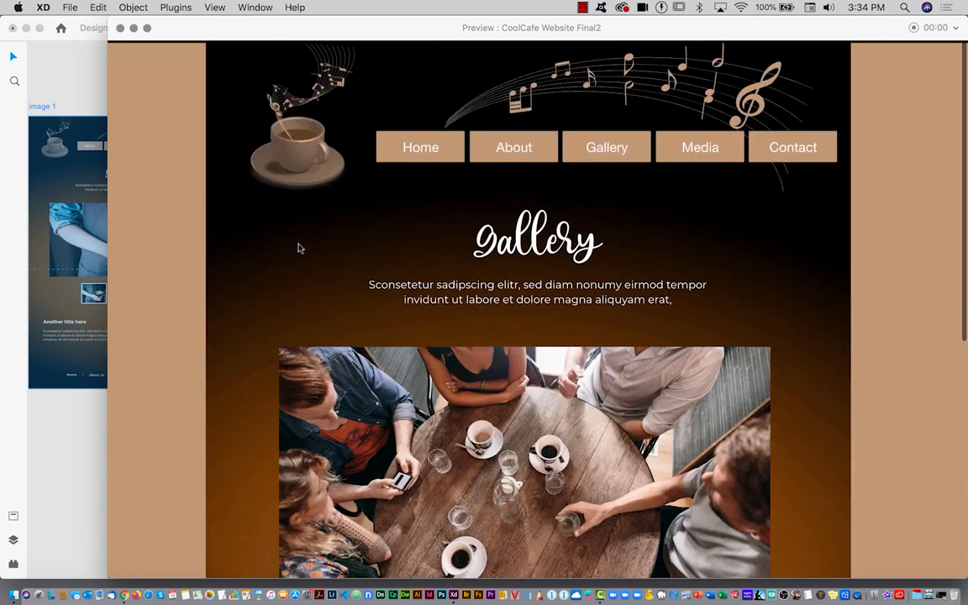
{"action": "scroll", "coordinate": [299, 248], "scroll_direction": "down", "scroll_amount": 3}
{"action": "scroll", "coordinate": [298, 247], "scroll_direction": "down", "scroll_amount": 1}
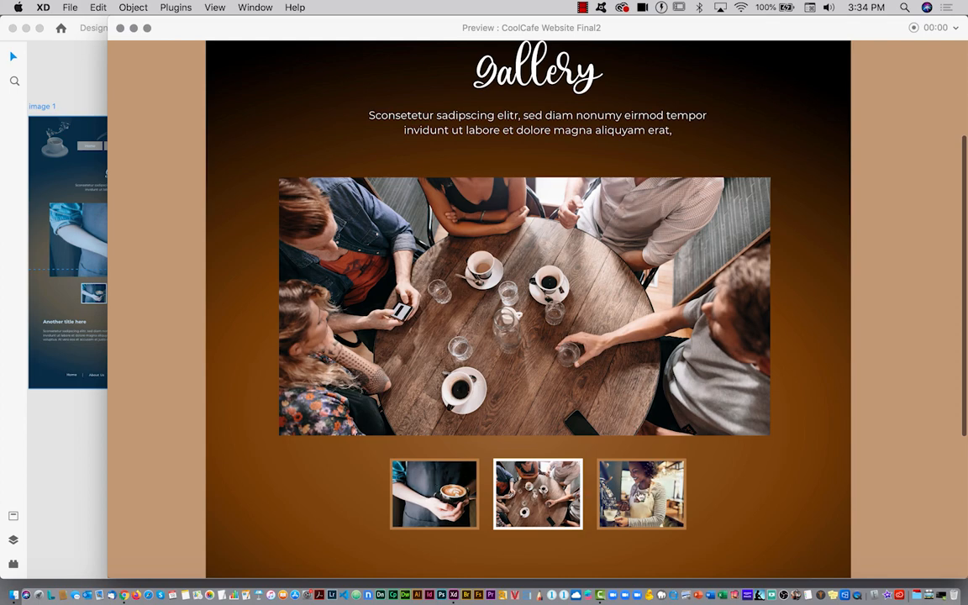
{"action": "left_click", "coordinate": [644, 494]}
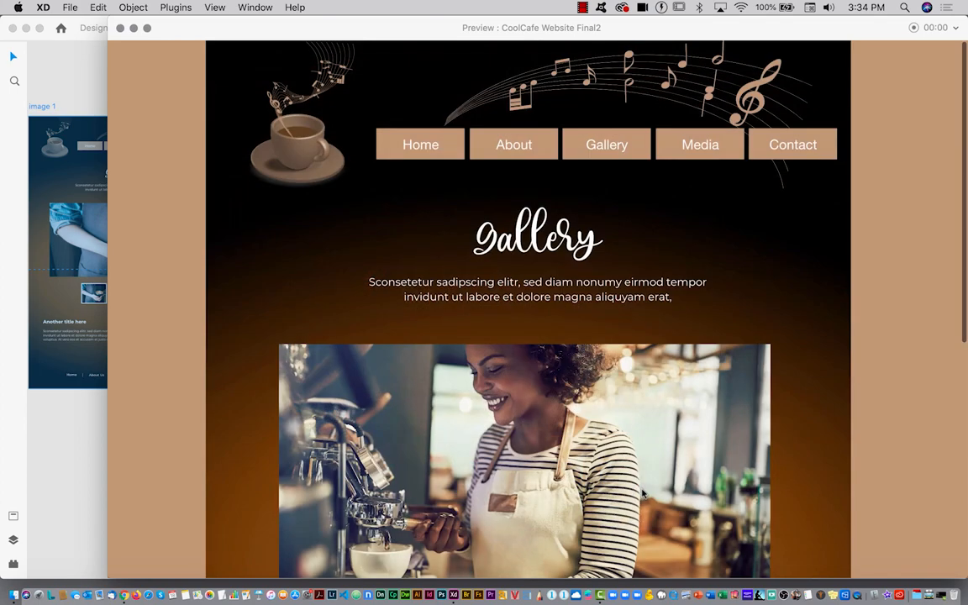
{"action": "scroll", "coordinate": [555, 417], "scroll_direction": "down", "scroll_amount": 4}
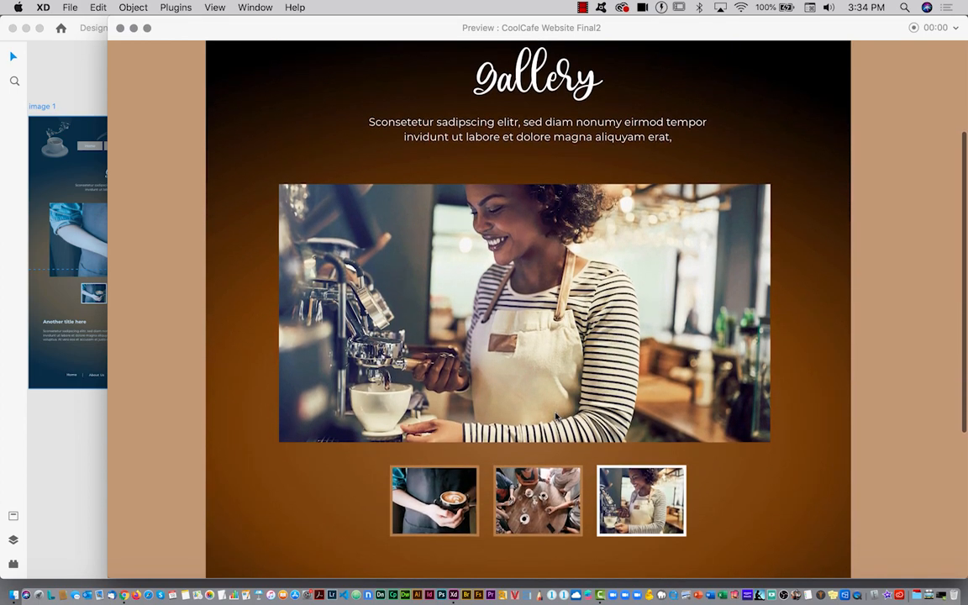
{"action": "left_click", "coordinate": [120, 27]}
Step: Enable Preserve Scroll Position for the second and third thumbnail links on Gallery image 1
{"action": "left_click", "coordinate": [94, 292]}
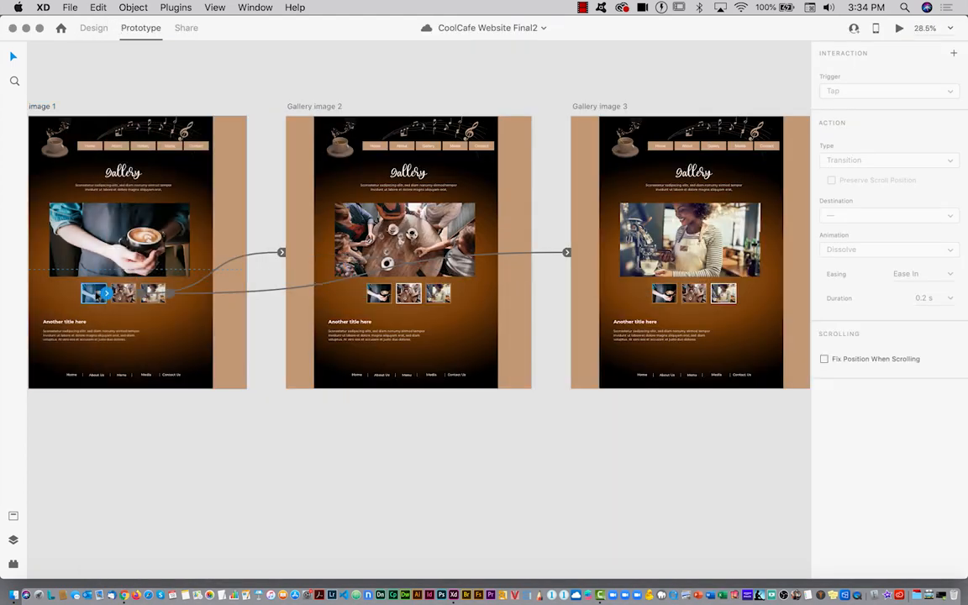
{"action": "left_click", "coordinate": [124, 292]}
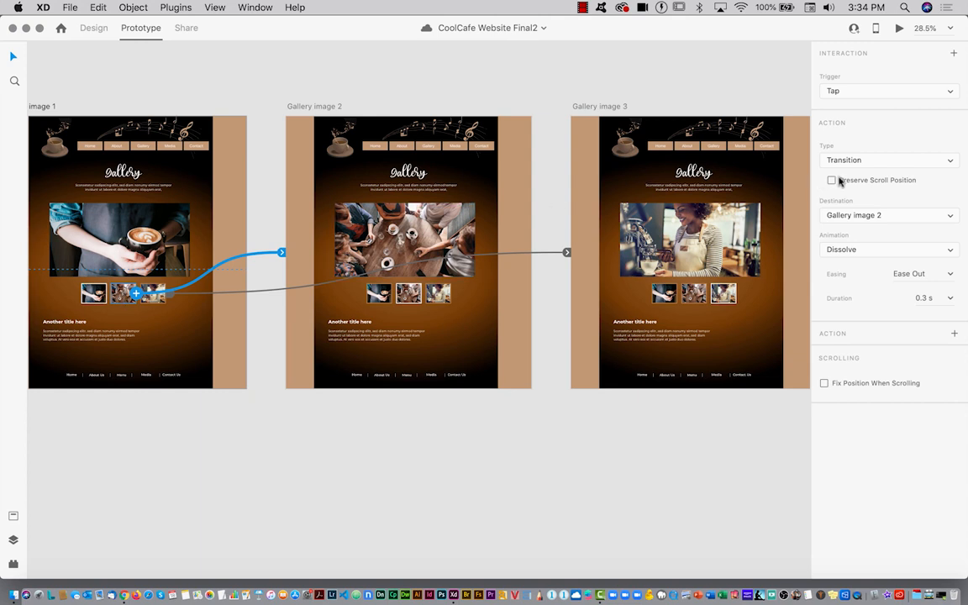
{"action": "left_click", "coordinate": [890, 183]}
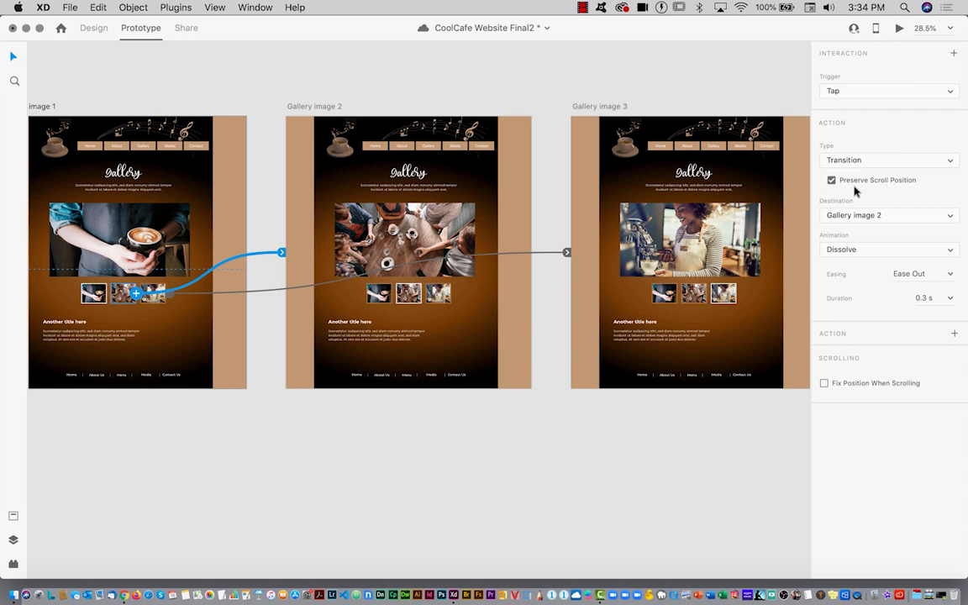
{"action": "left_click", "coordinate": [156, 300]}
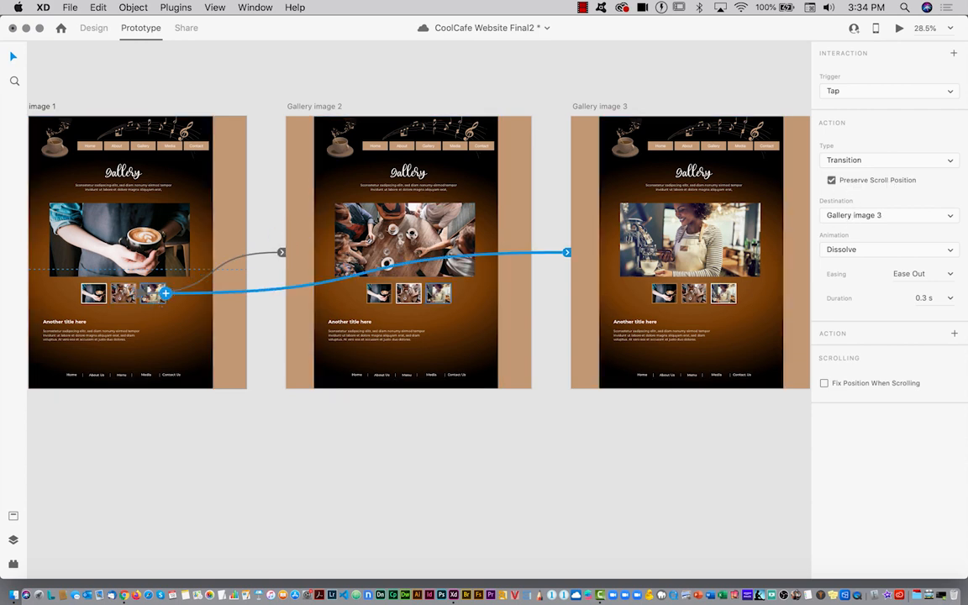
Step: Enable Preserve Scroll Position for the first and third thumbnail links on Gallery image 2
{"action": "left_click", "coordinate": [376, 294]}
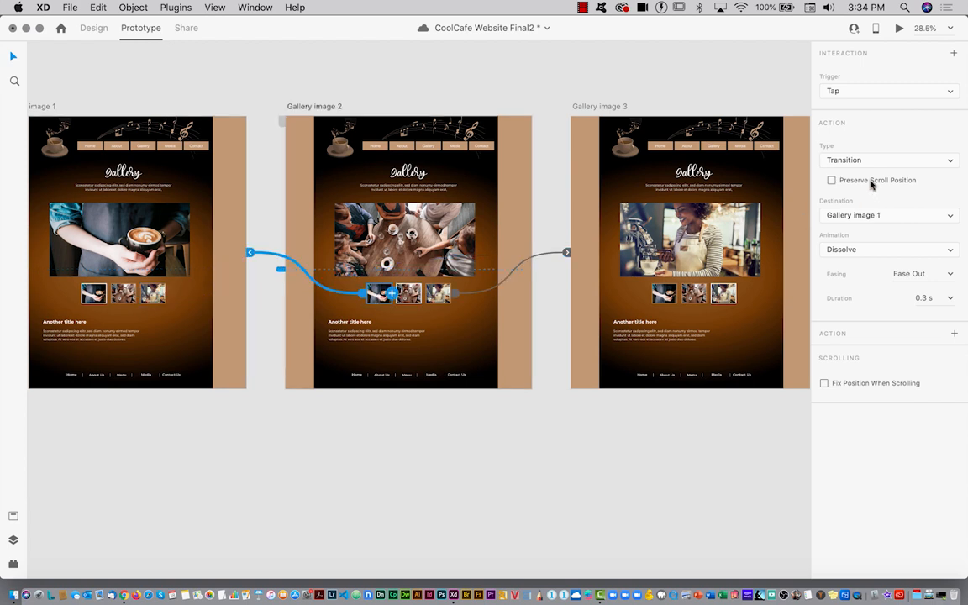
{"action": "left_click", "coordinate": [439, 292]}
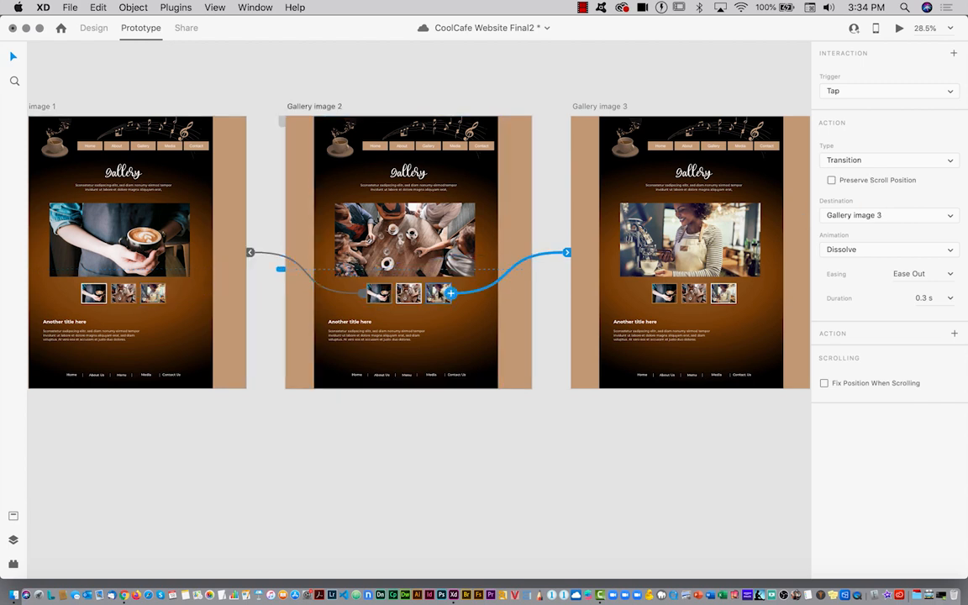
{"action": "left_click", "coordinate": [837, 180]}
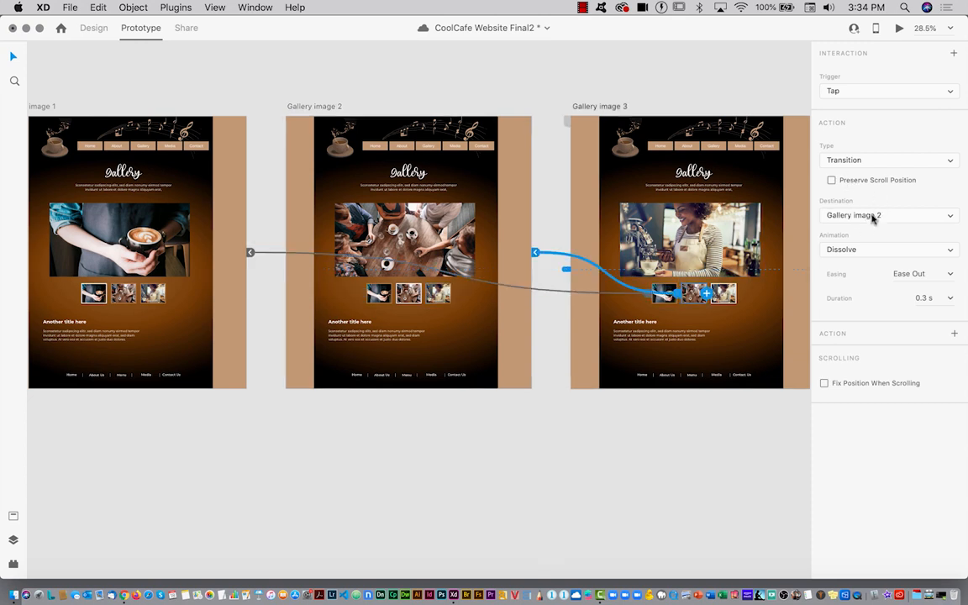
Step: Preview Gallery image 1 again and test whether its second thumbnail link keeps the scroll position
{"action": "left_click", "coordinate": [45, 106]}
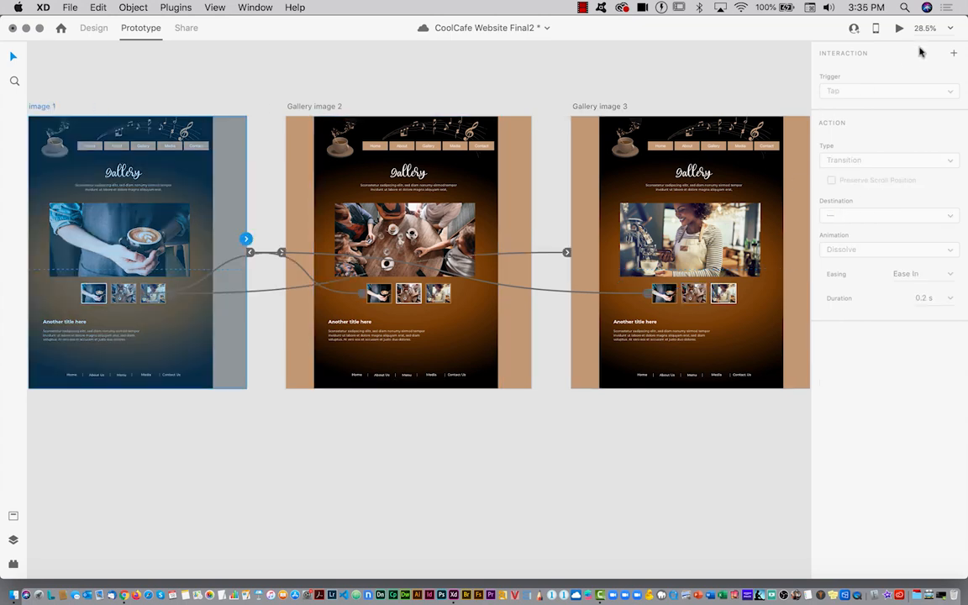
{"action": "left_click", "coordinate": [898, 30]}
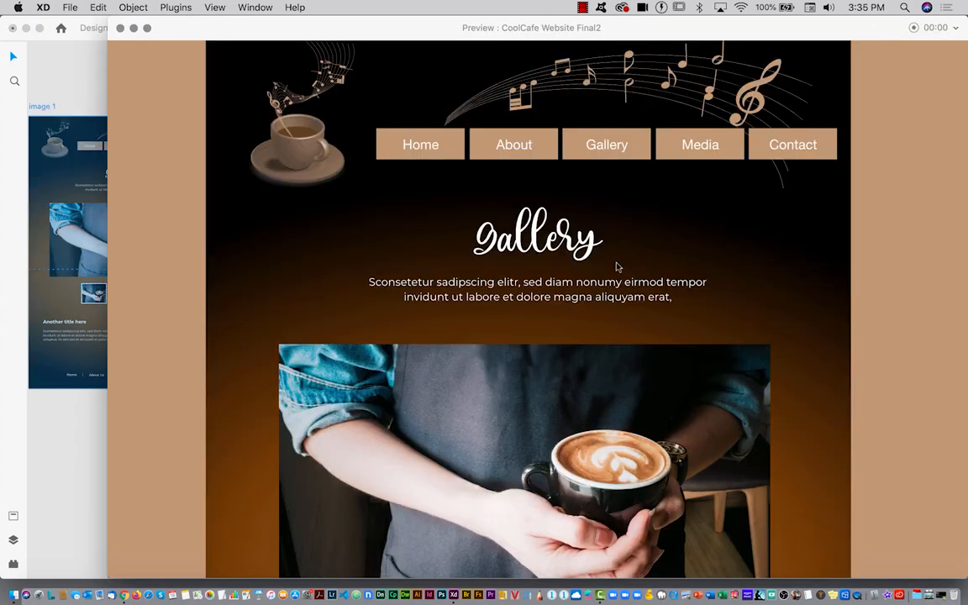
{"action": "scroll", "coordinate": [618, 267], "scroll_direction": "down", "scroll_amount": 5}
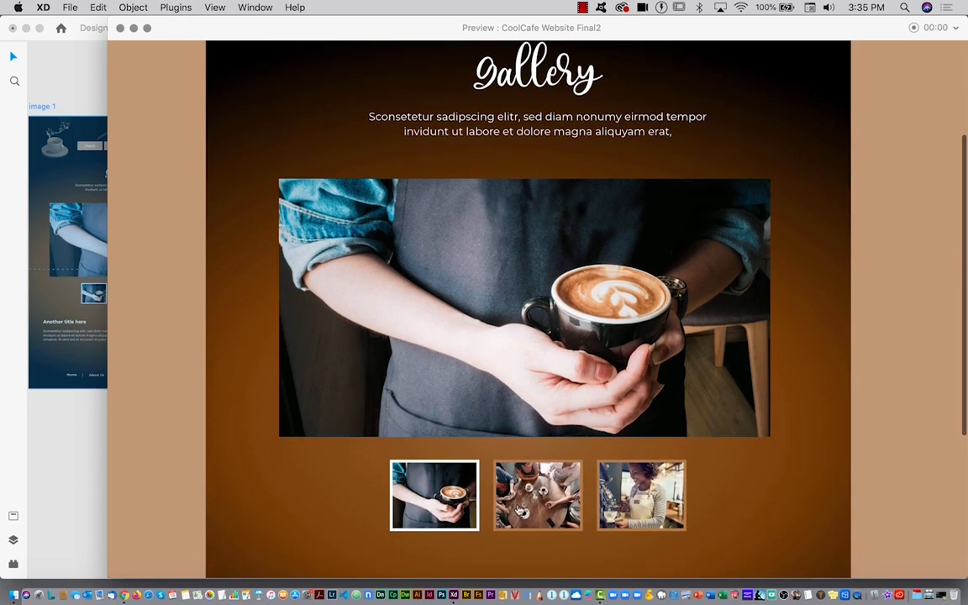
{"action": "left_click", "coordinate": [530, 487]}
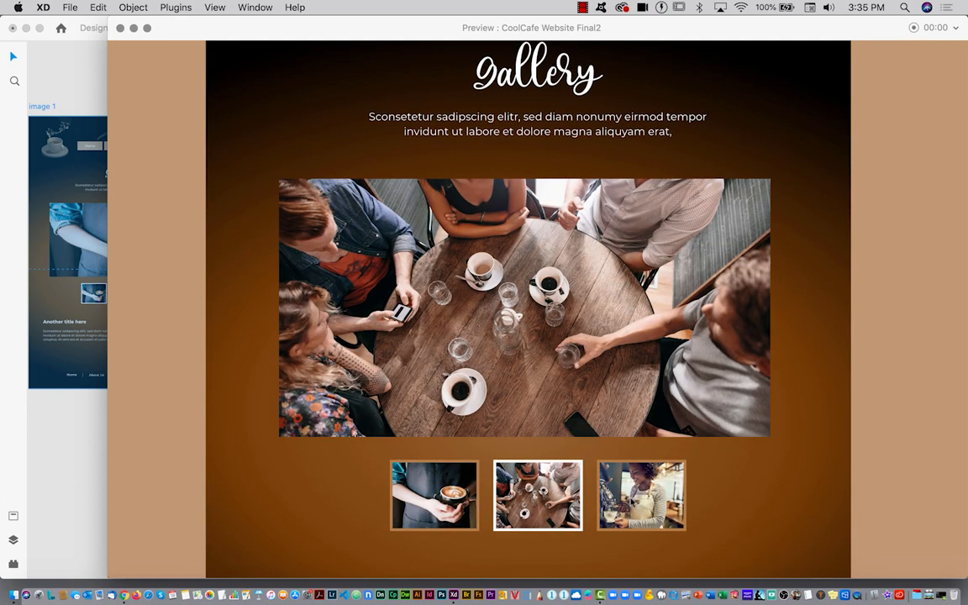
Step: Test the third, second and first gallery thumbnail links for a steady scroll position, and close the preview
{"action": "left_click", "coordinate": [631, 505]}
{"action": "left_click", "coordinate": [546, 497]}
{"action": "left_click", "coordinate": [420, 483]}
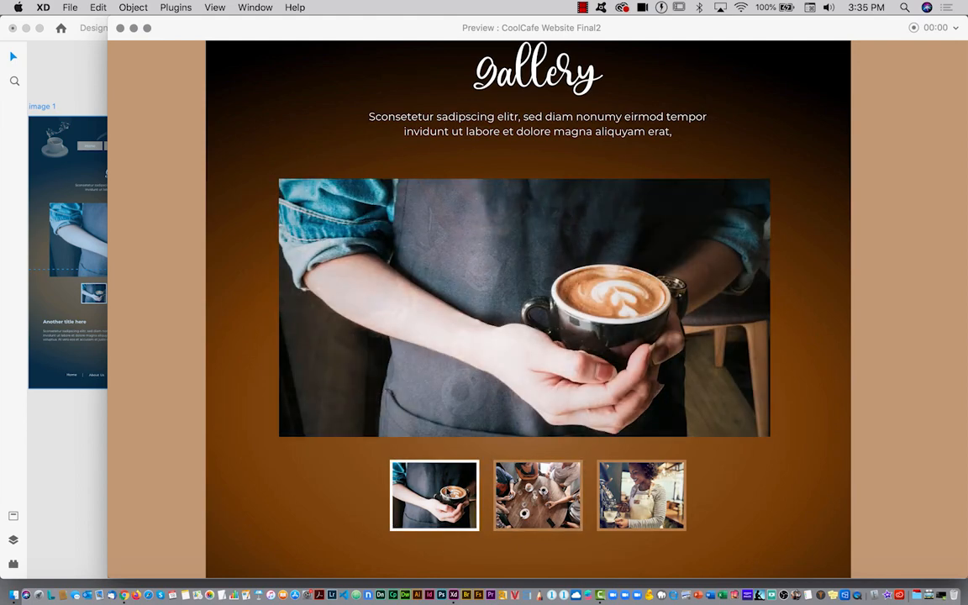
{"action": "left_click", "coordinate": [121, 29]}
Step: Link the Send text on the Contact artboard to the Contact – 1 artboard with a Tap transition
{"action": "scroll", "coordinate": [383, 245], "scroll_direction": "down", "scroll_amount": 4}
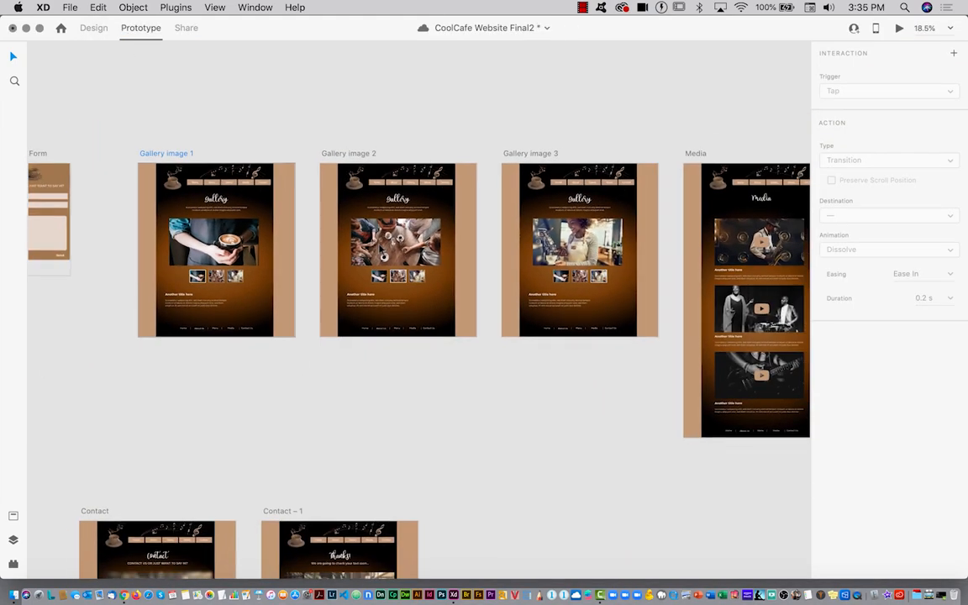
{"action": "scroll", "coordinate": [484, 275], "scroll_direction": "right", "scroll_amount": 8}
{"action": "scroll", "coordinate": [484, 275], "scroll_direction": "down", "scroll_amount": 2}
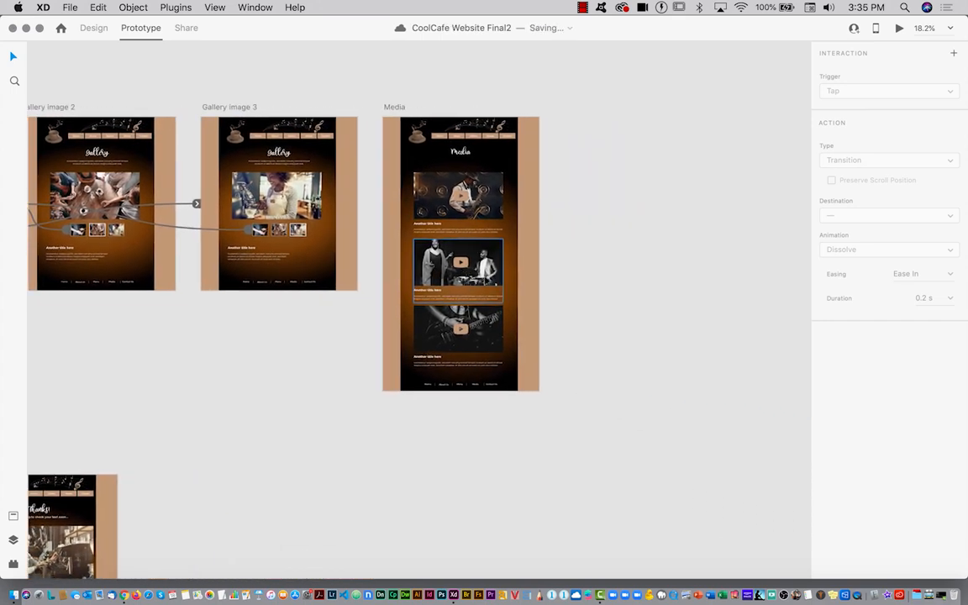
{"action": "scroll", "coordinate": [484, 279], "scroll_direction": "left", "scroll_amount": 10}
{"action": "scroll", "coordinate": [484, 279], "scroll_direction": "down", "scroll_amount": 5}
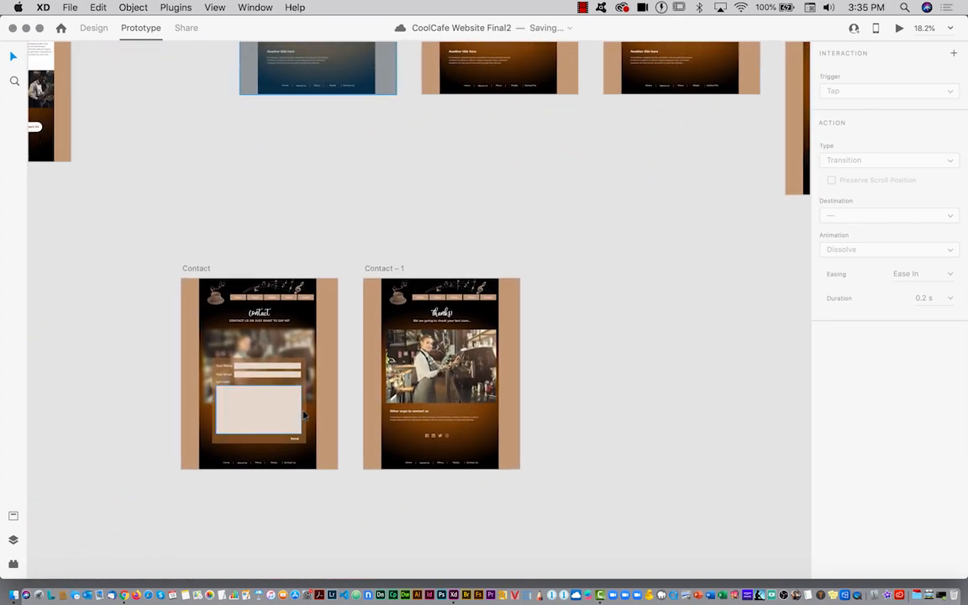
{"action": "scroll", "coordinate": [304, 415], "scroll_direction": "up", "scroll_amount": 5}
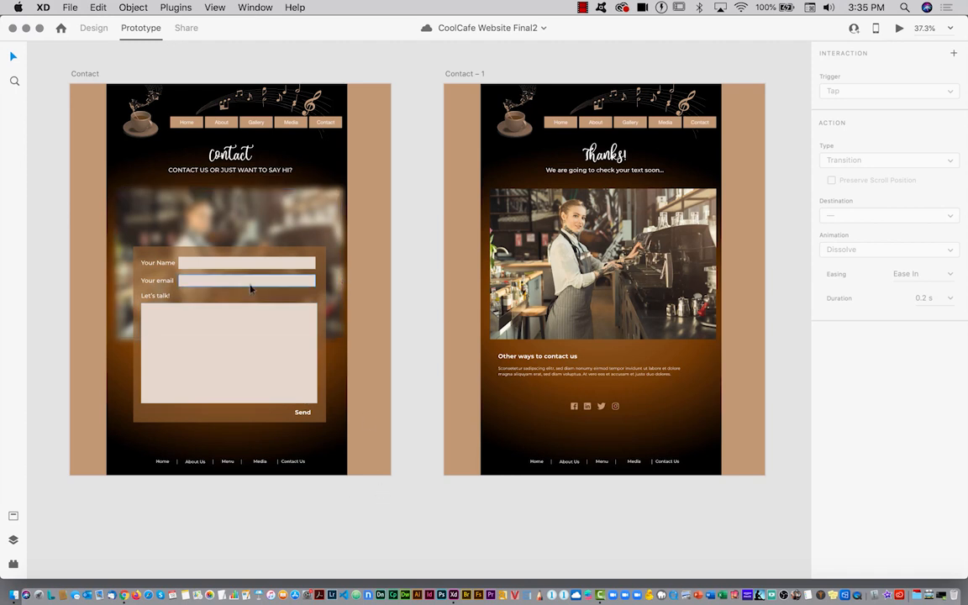
{"action": "left_click", "coordinate": [301, 414]}
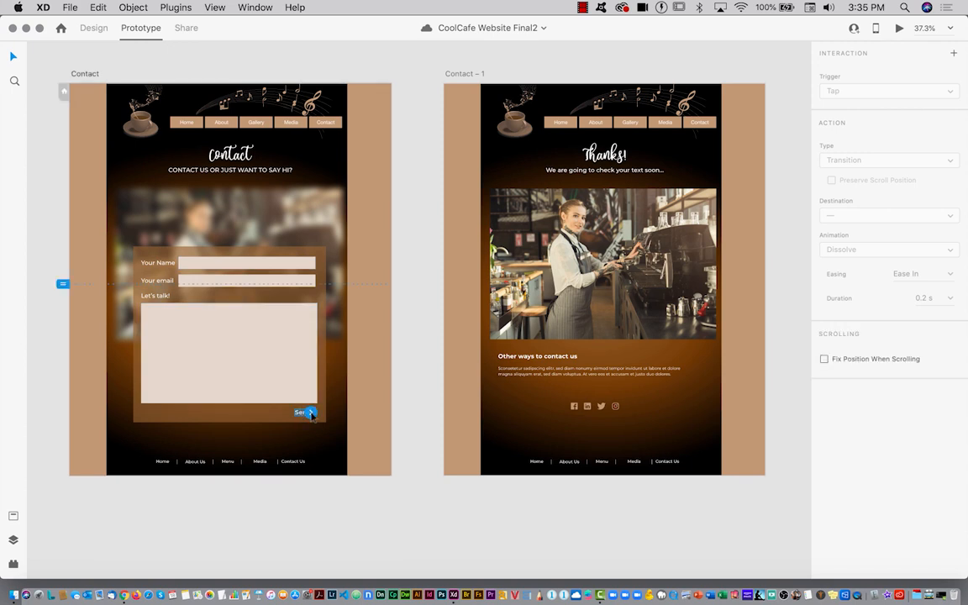
{"action": "left_click_drag", "start_coordinate": [311, 412], "coordinate": [543, 274]}
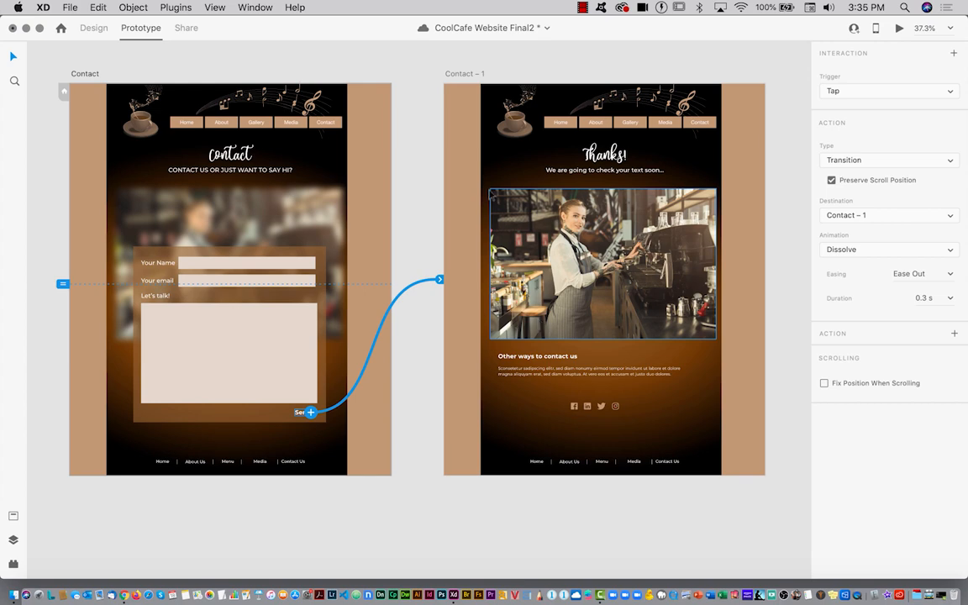
Step: Preview the Contact page, test its Send link to the Thanks page, close the preview and clear the selection
{"action": "left_click", "coordinate": [899, 29]}
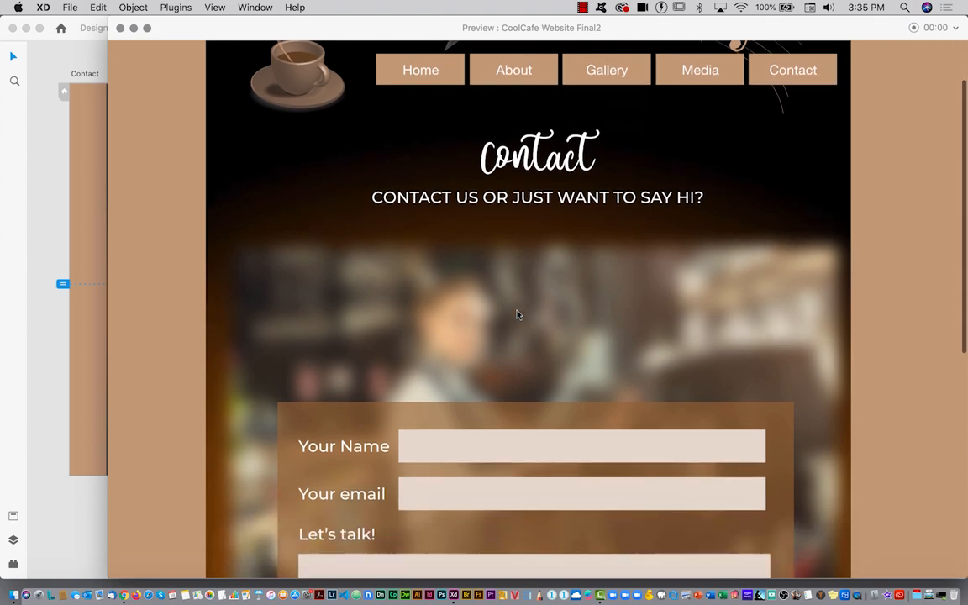
{"action": "scroll", "coordinate": [518, 315], "scroll_direction": "down", "scroll_amount": 6}
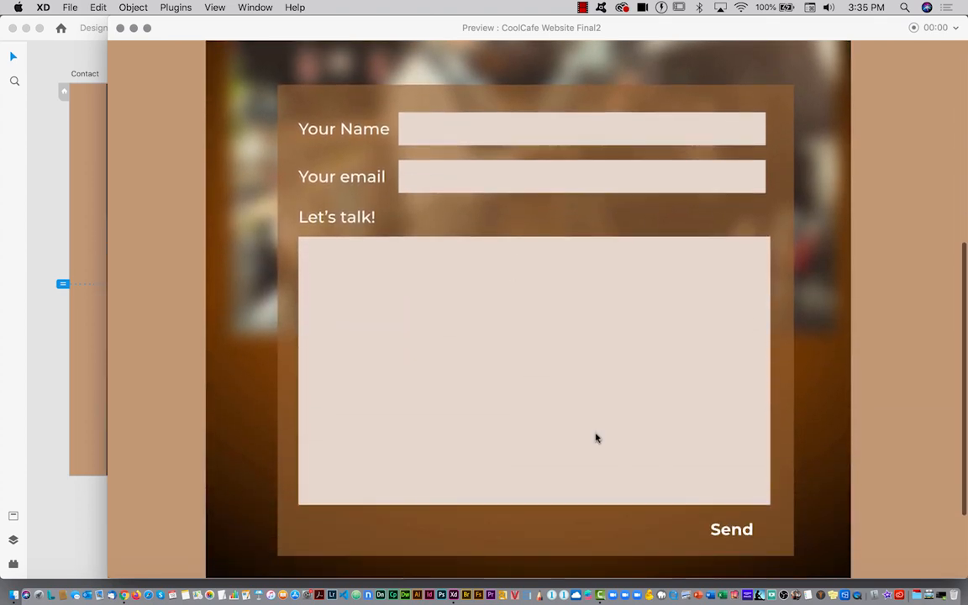
{"action": "left_click", "coordinate": [733, 530]}
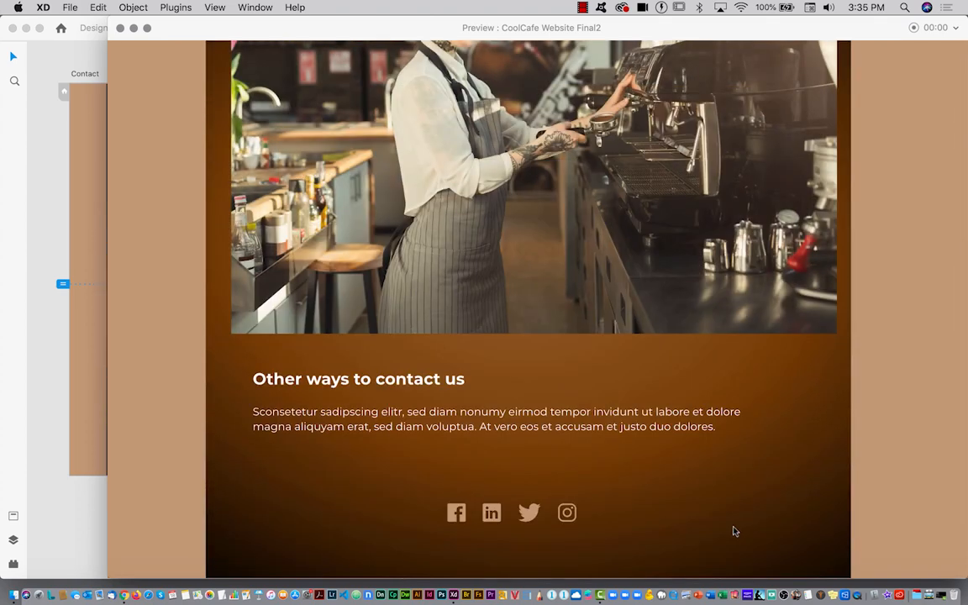
{"action": "scroll", "coordinate": [655, 253], "scroll_direction": "up", "scroll_amount": 3}
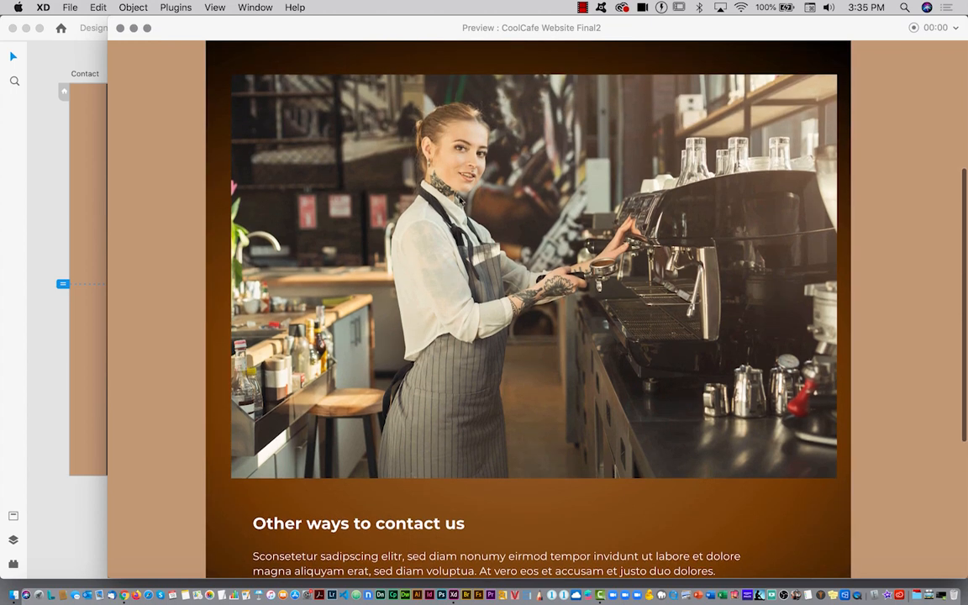
{"action": "left_click", "coordinate": [120, 29]}
{"action": "left_click", "coordinate": [395, 215]}
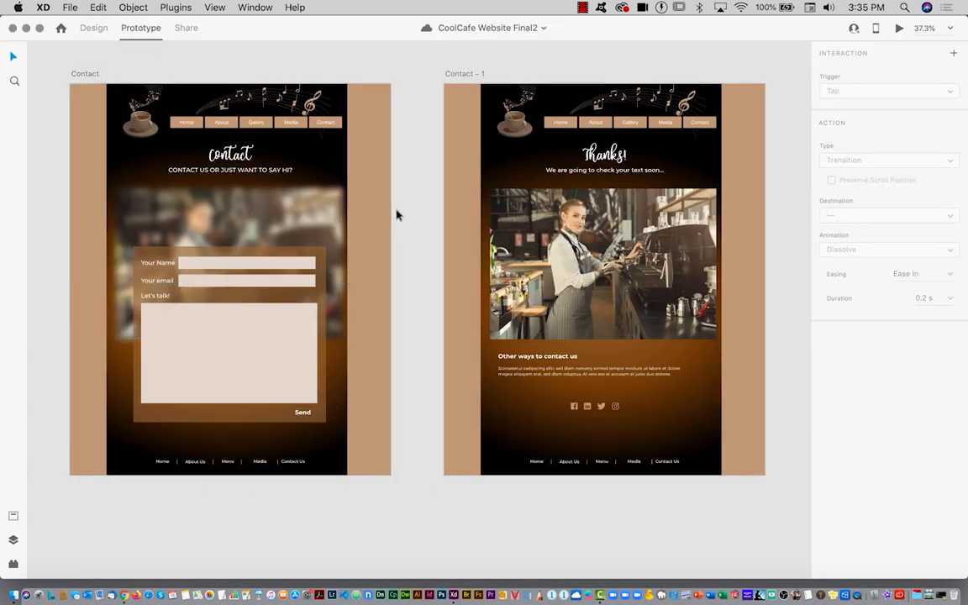
Step: Create a Design Review share link for the prototype with access for anyone with the link
{"action": "left_click", "coordinate": [187, 28]}
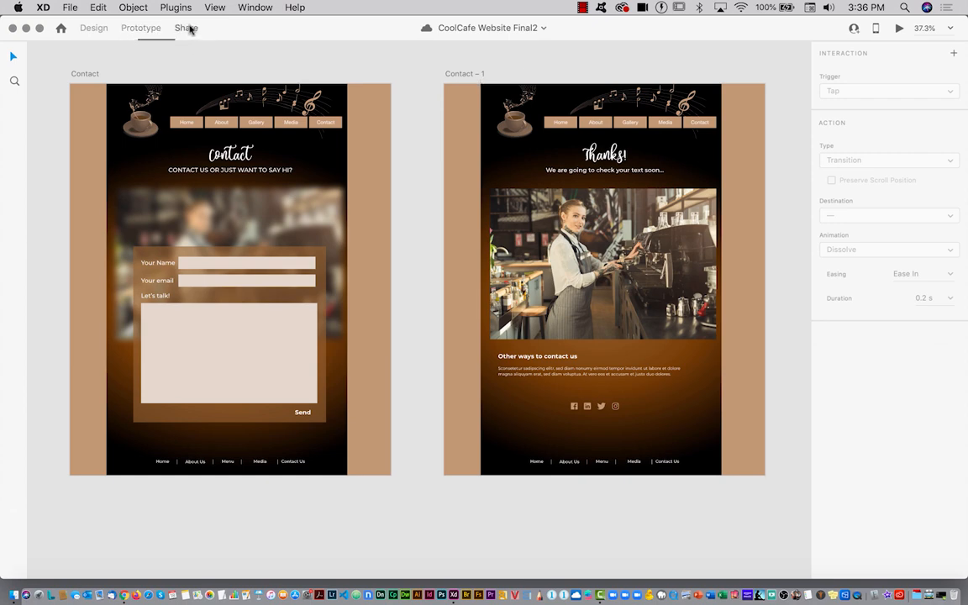
{"action": "scroll", "coordinate": [287, 101], "scroll_direction": "down", "scroll_amount": 5}
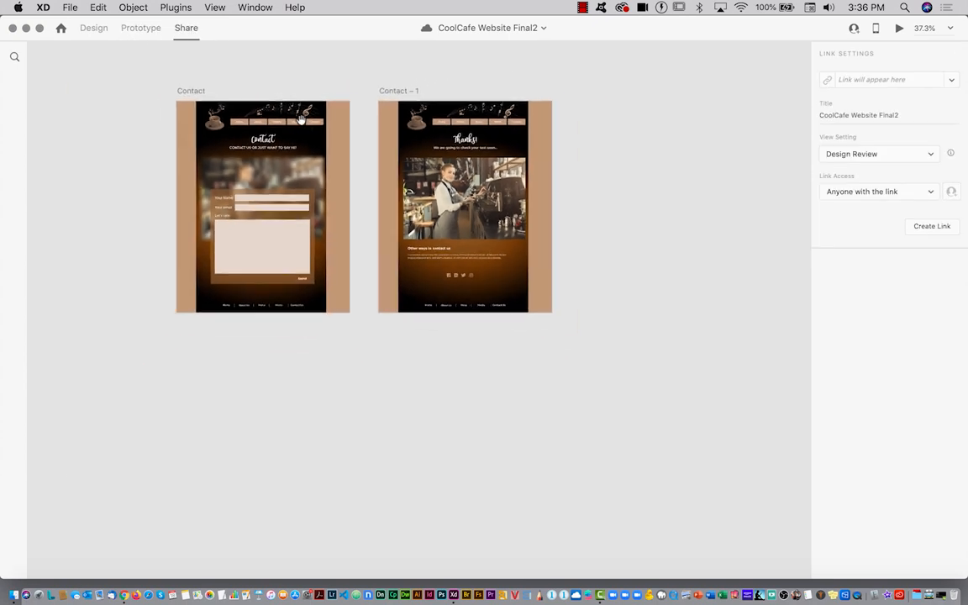
{"action": "left_click_drag", "start_coordinate": [289, 104], "coordinate": [301, 120]}
{"action": "scroll", "coordinate": [301, 119], "scroll_direction": "up", "scroll_amount": 10}
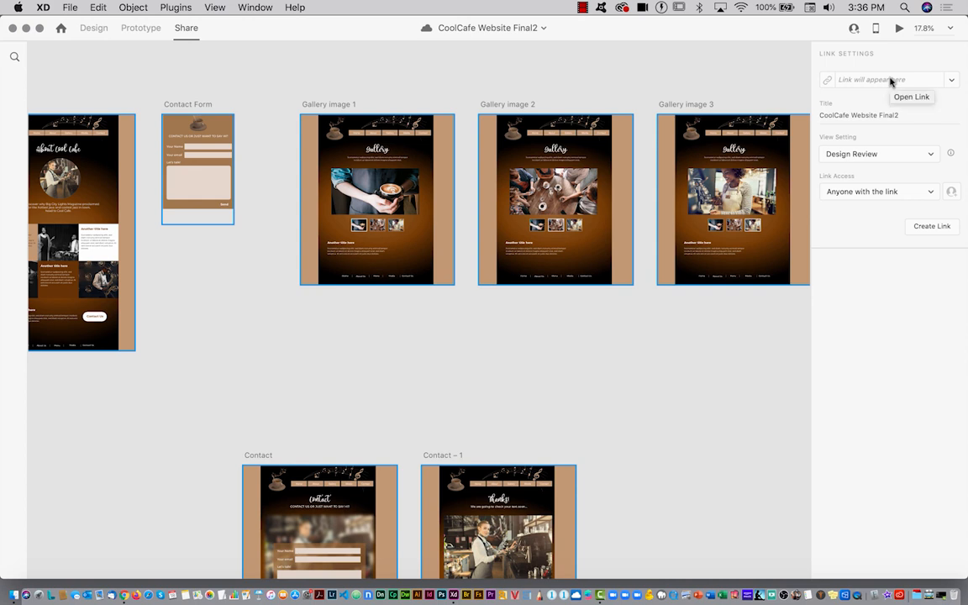
{"action": "left_click", "coordinate": [933, 226]}
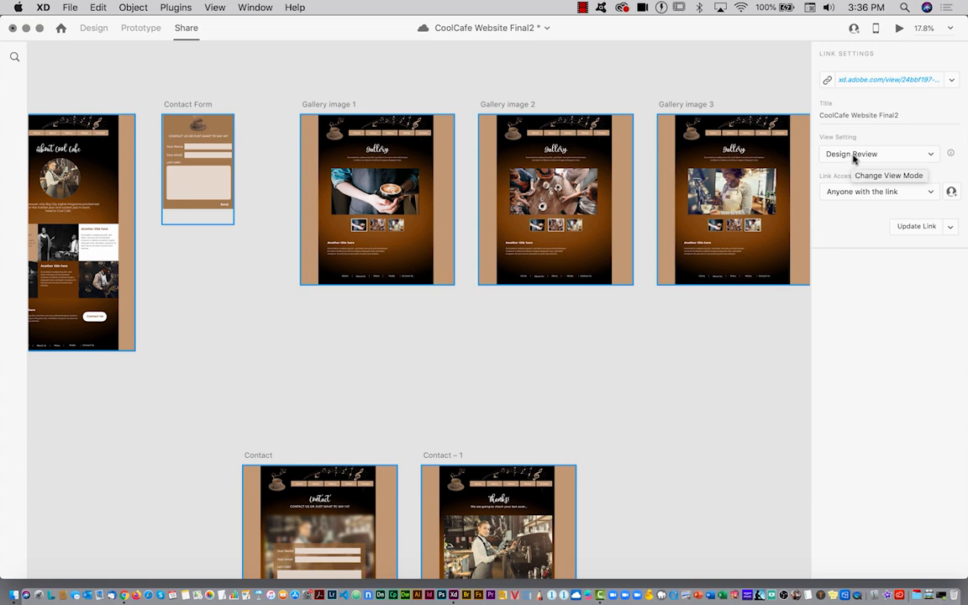
Step: Open the shared prototype link in the browser, dismiss the Grid View tip and test the Top arrow on the Home page
{"action": "left_click", "coordinate": [867, 82]}
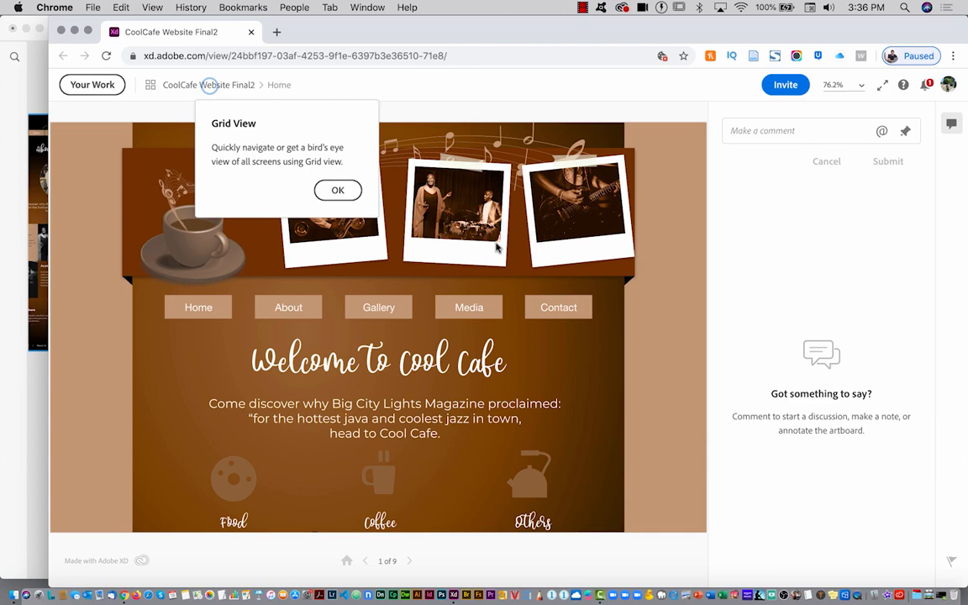
{"action": "left_click", "coordinate": [338, 190]}
{"action": "scroll", "coordinate": [333, 299], "scroll_direction": "down", "scroll_amount": 2}
{"action": "scroll", "coordinate": [333, 299], "scroll_direction": "down", "scroll_amount": 10}
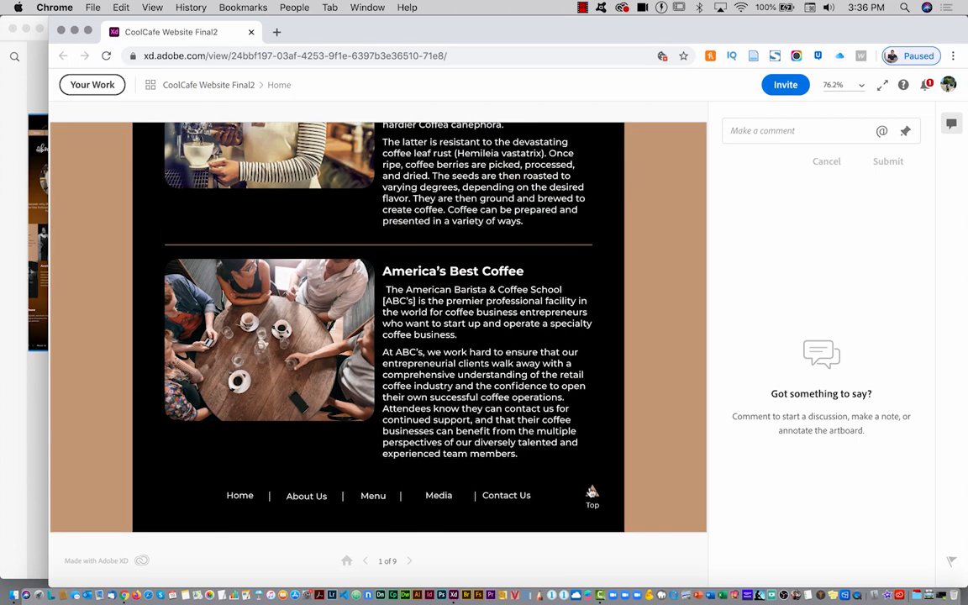
{"action": "left_click", "coordinate": [592, 494]}
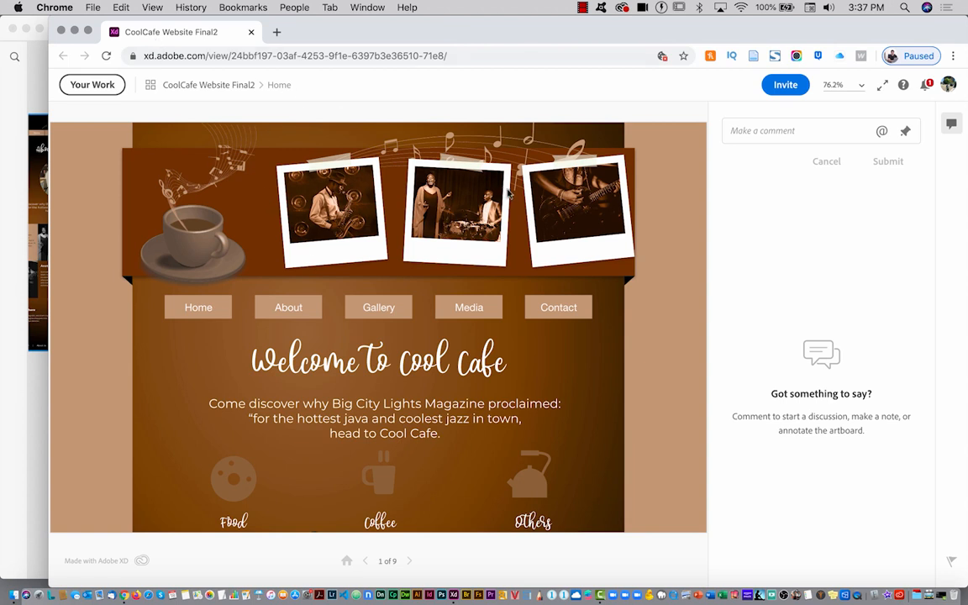
Step: Submit the comment "Please change this" pinned to the coffee cup in the Home page header
{"action": "left_click", "coordinate": [755, 130]}
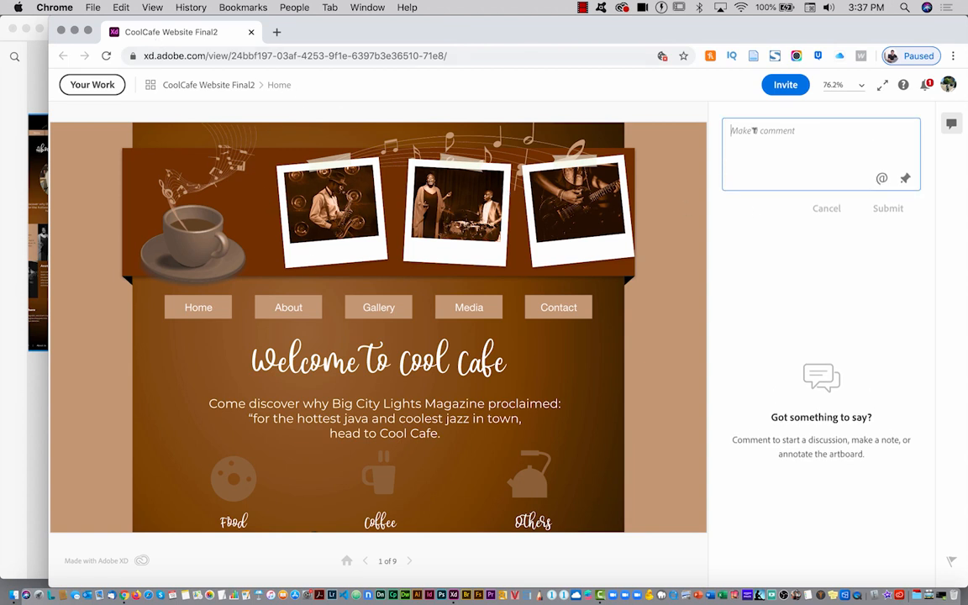
{"action": "left_click", "coordinate": [907, 181]}
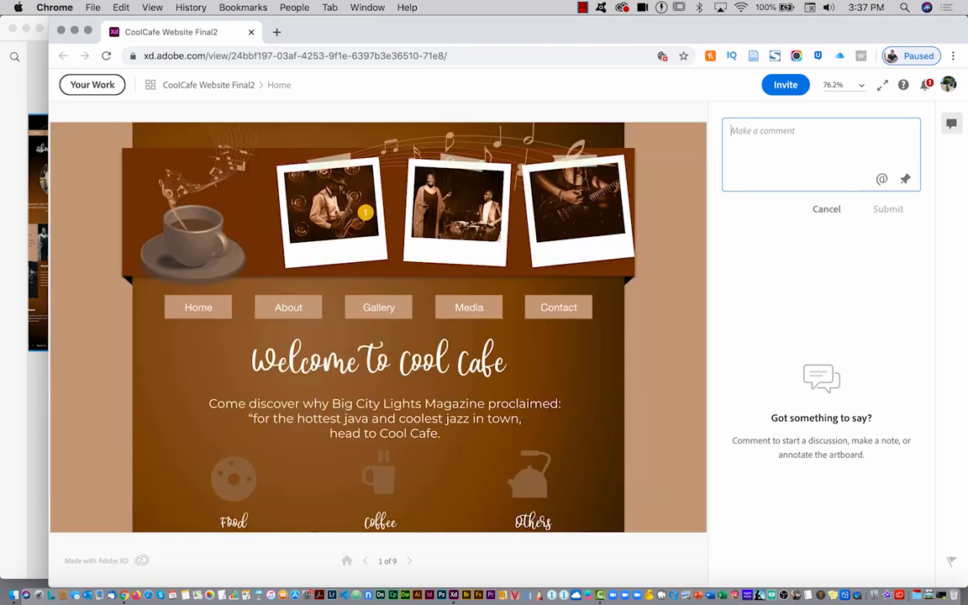
{"action": "left_click", "coordinate": [190, 223]}
{"action": "type", "text": "Please change this"}
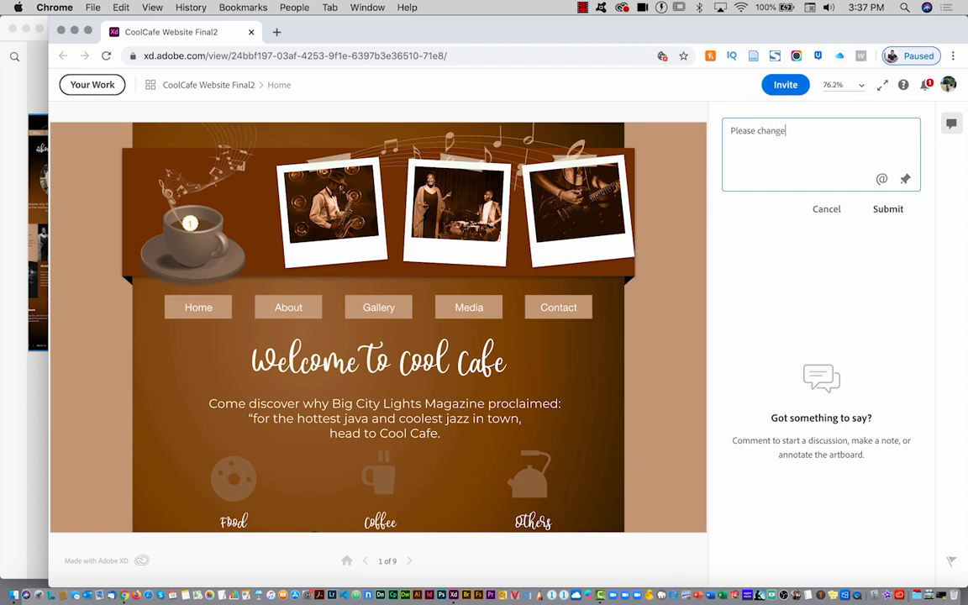
{"action": "left_click", "coordinate": [756, 280]}
{"action": "left_click", "coordinate": [887, 210]}
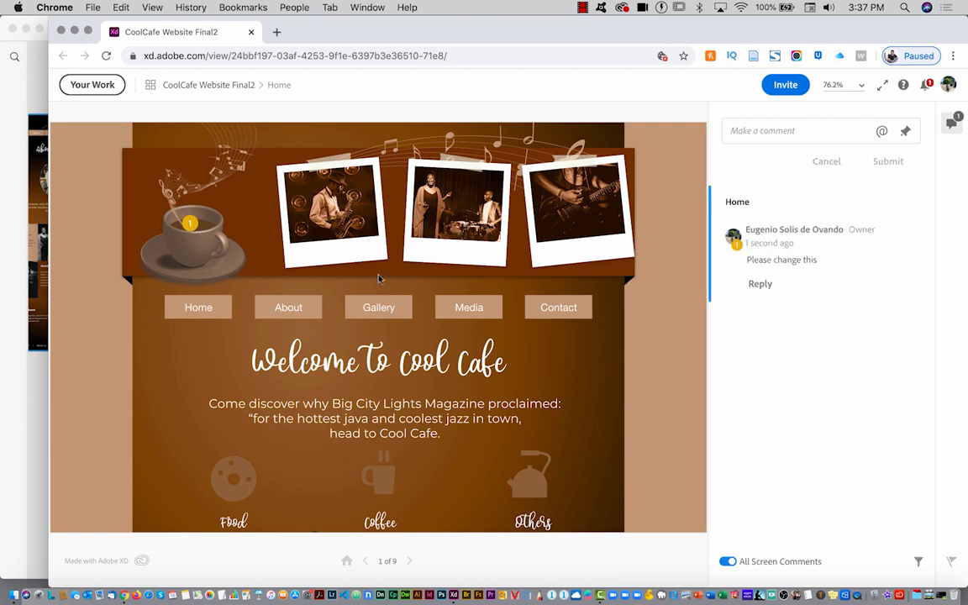
Step: Look through the shared Home page from end to end and switch back to the Adobe XD document
{"action": "scroll", "coordinate": [345, 260], "scroll_direction": "down", "scroll_amount": 10}
{"action": "scroll", "coordinate": [381, 302], "scroll_direction": "up", "scroll_amount": 10}
{"action": "left_click", "coordinate": [33, 88]}
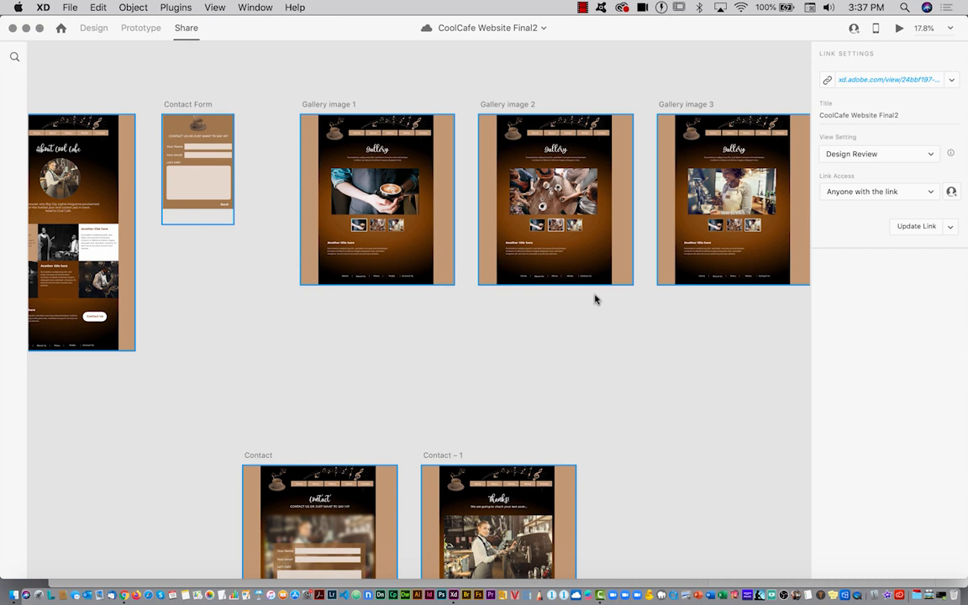
{"action": "scroll", "coordinate": [595, 300], "scroll_direction": "right", "scroll_amount": 1}
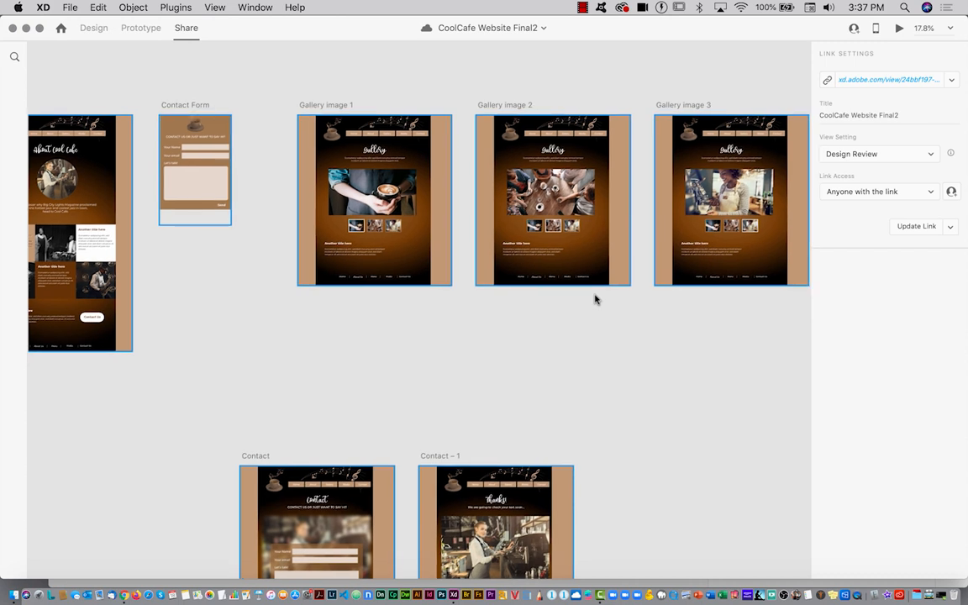